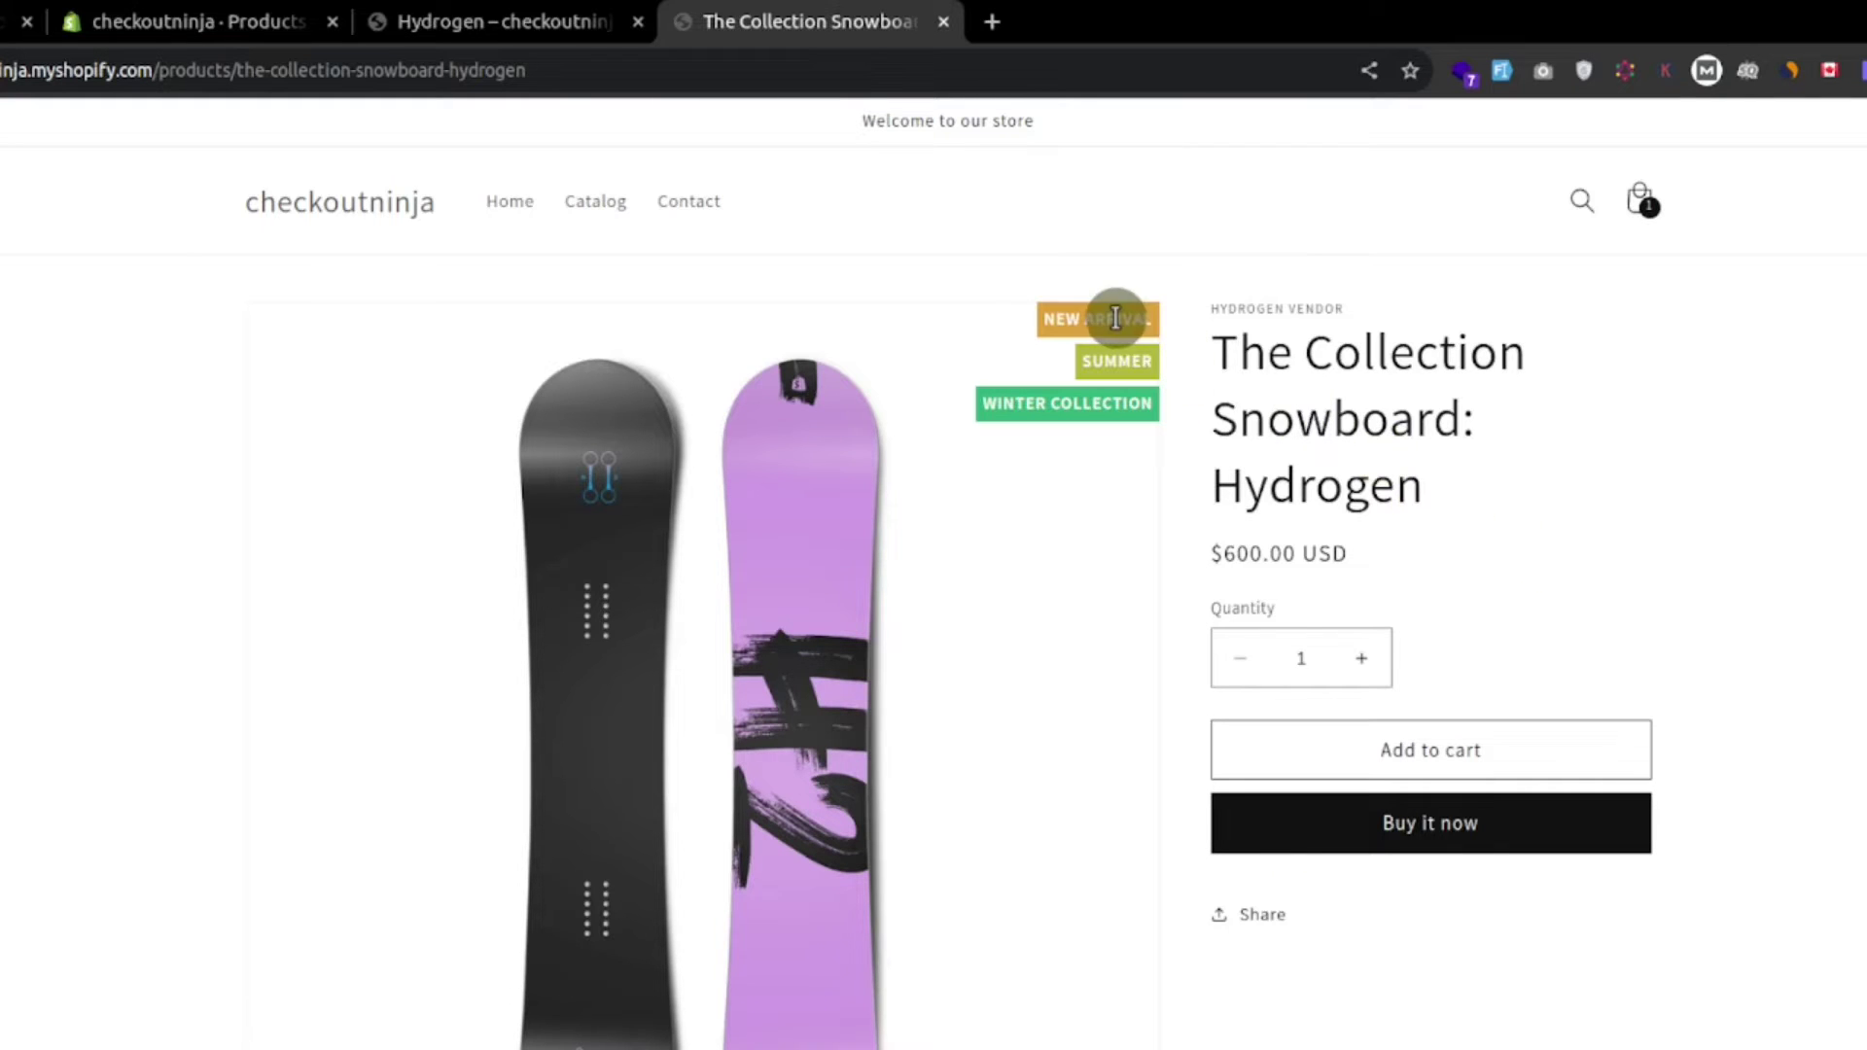
# Check the snowboard's label badges, then view them on the Hydrogen collection page
pyautogui.doubleClick(1138, 411)
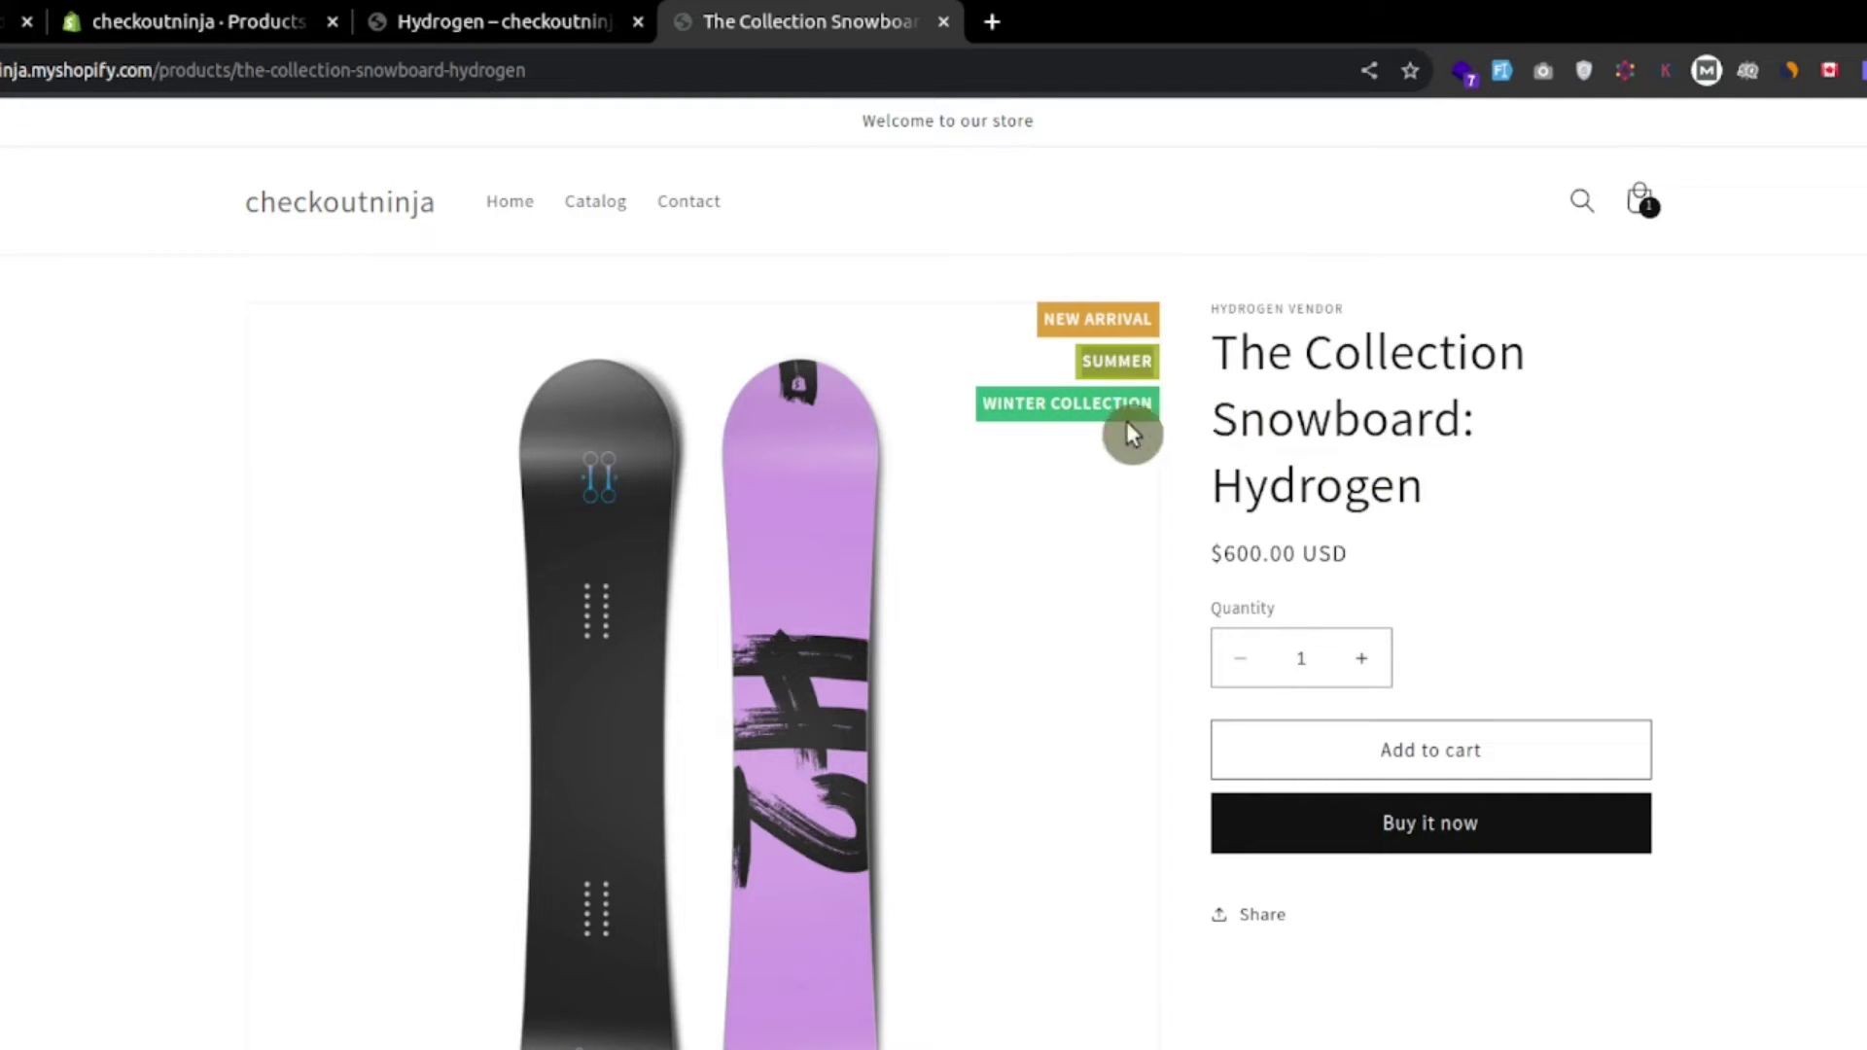
pyautogui.moveTo(1097, 404)
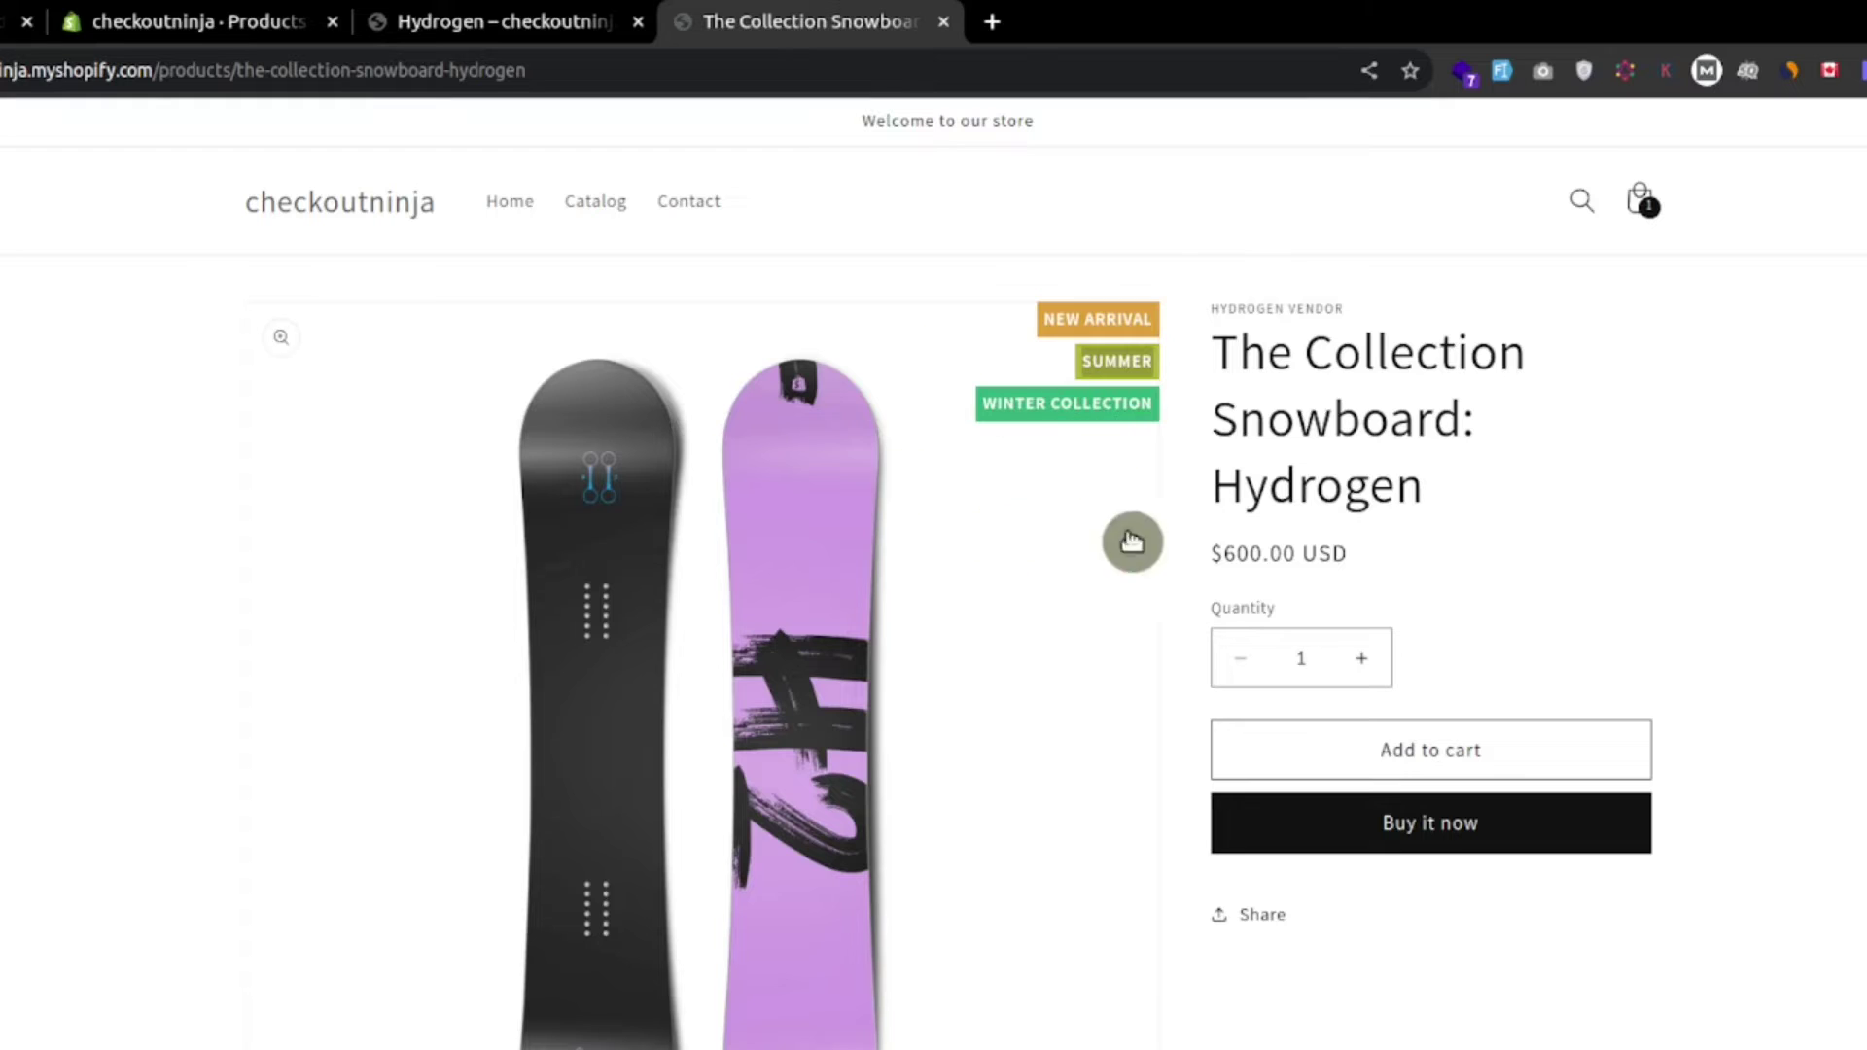
pyautogui.click(575, 28)
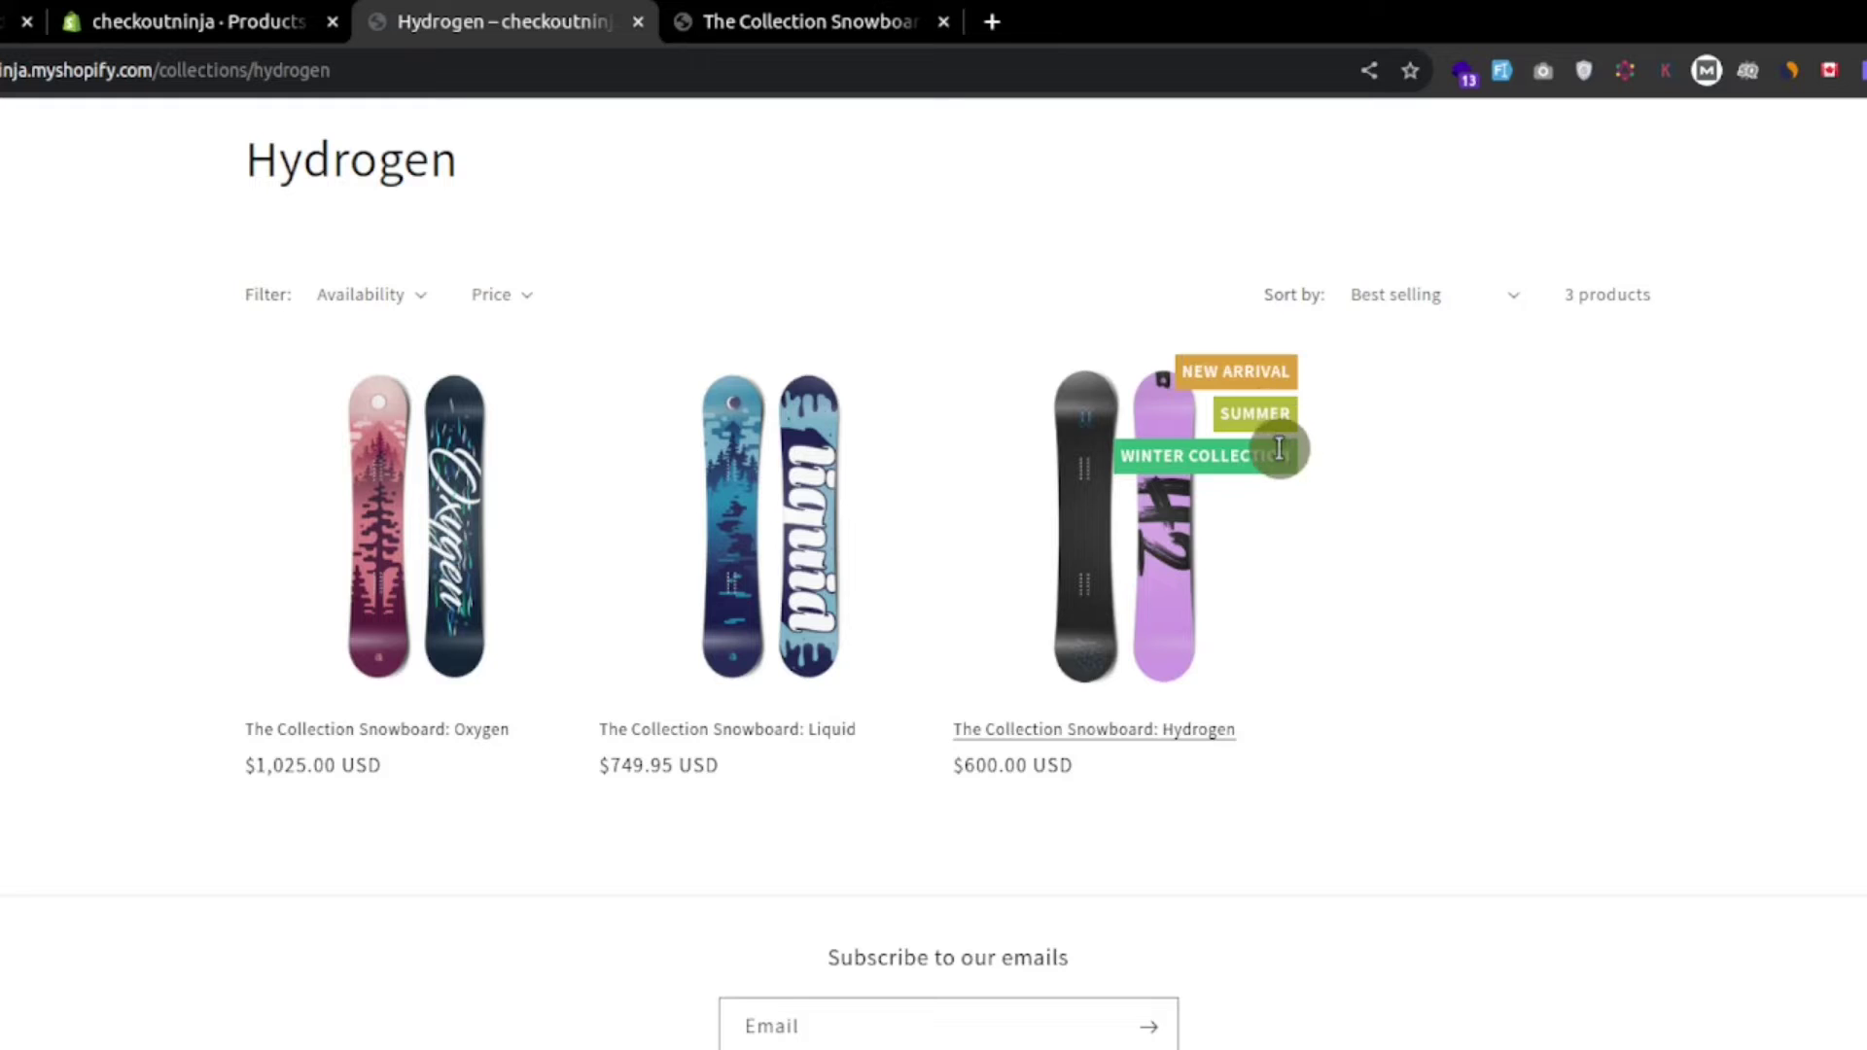
# Move Winter collection to the top of the snowboard's Labels metafield and save
pyautogui.click(279, 22)
pyautogui.scroll(-5, 447, 584)
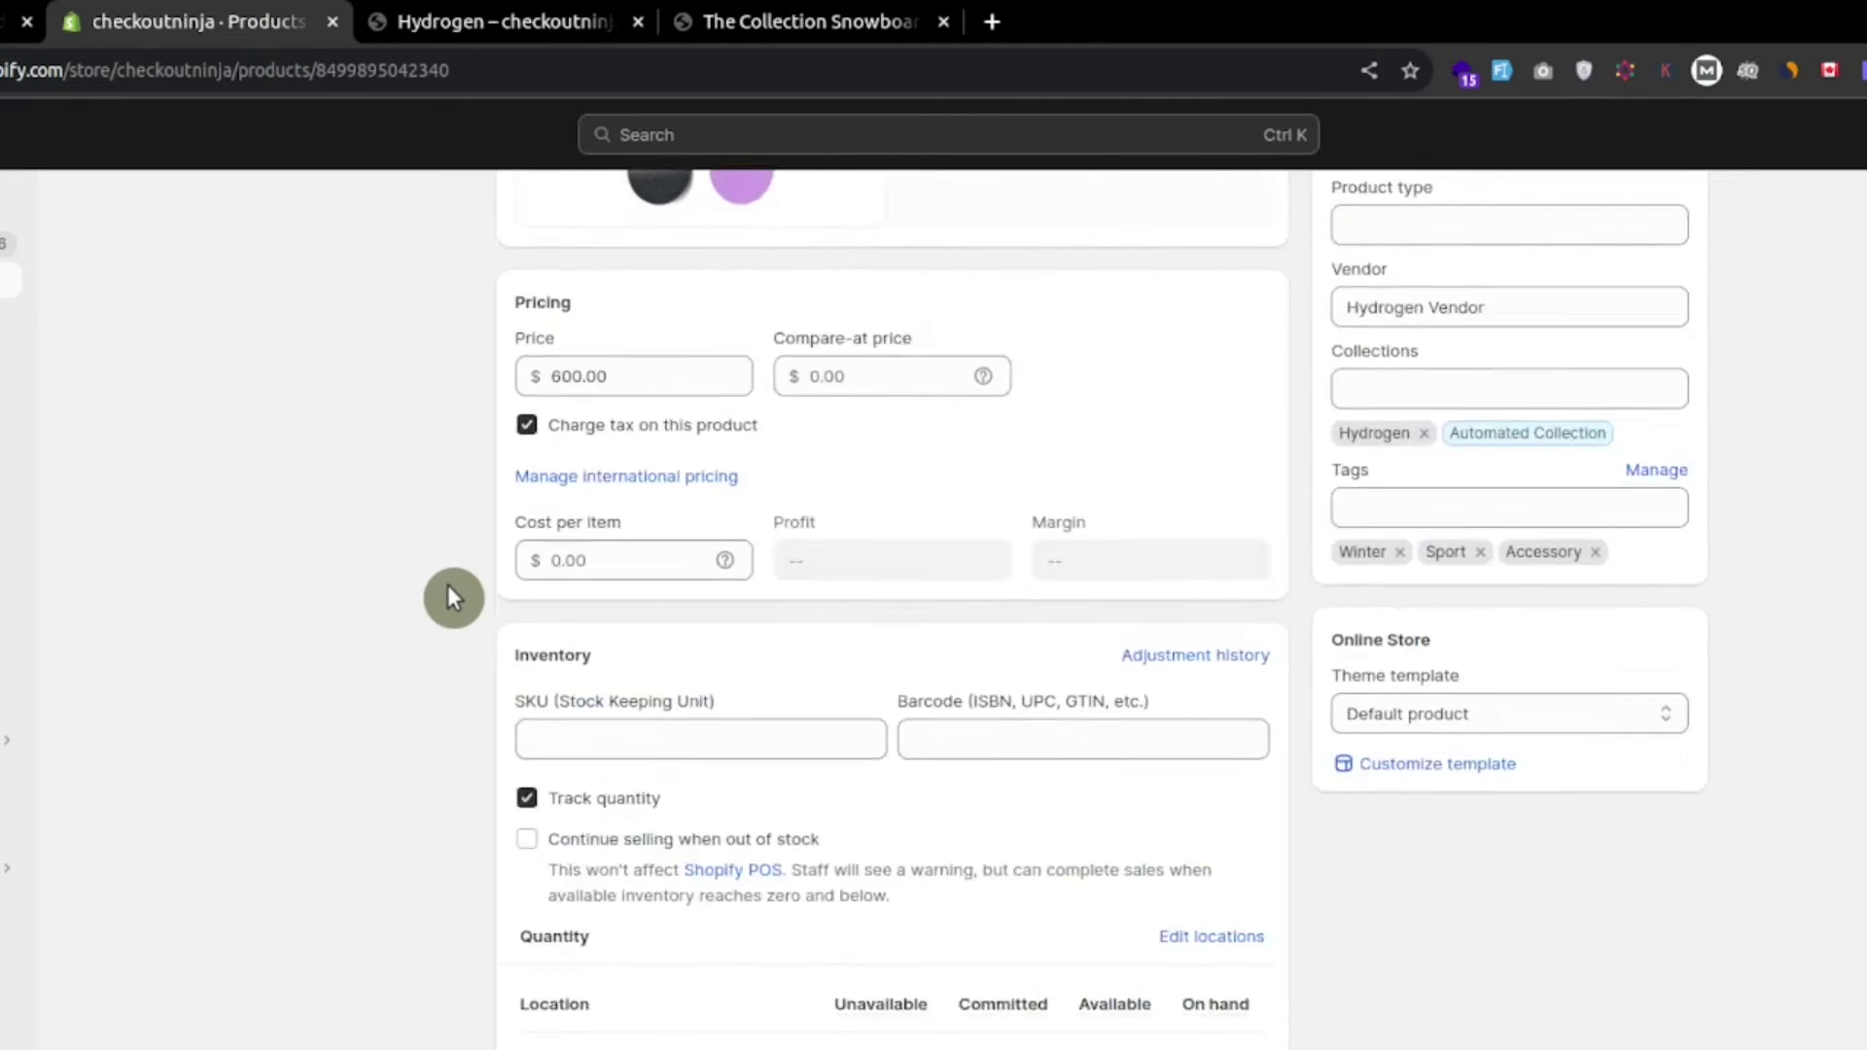
pyautogui.scroll(-5, 448, 584)
pyautogui.scroll(-4, 448, 585)
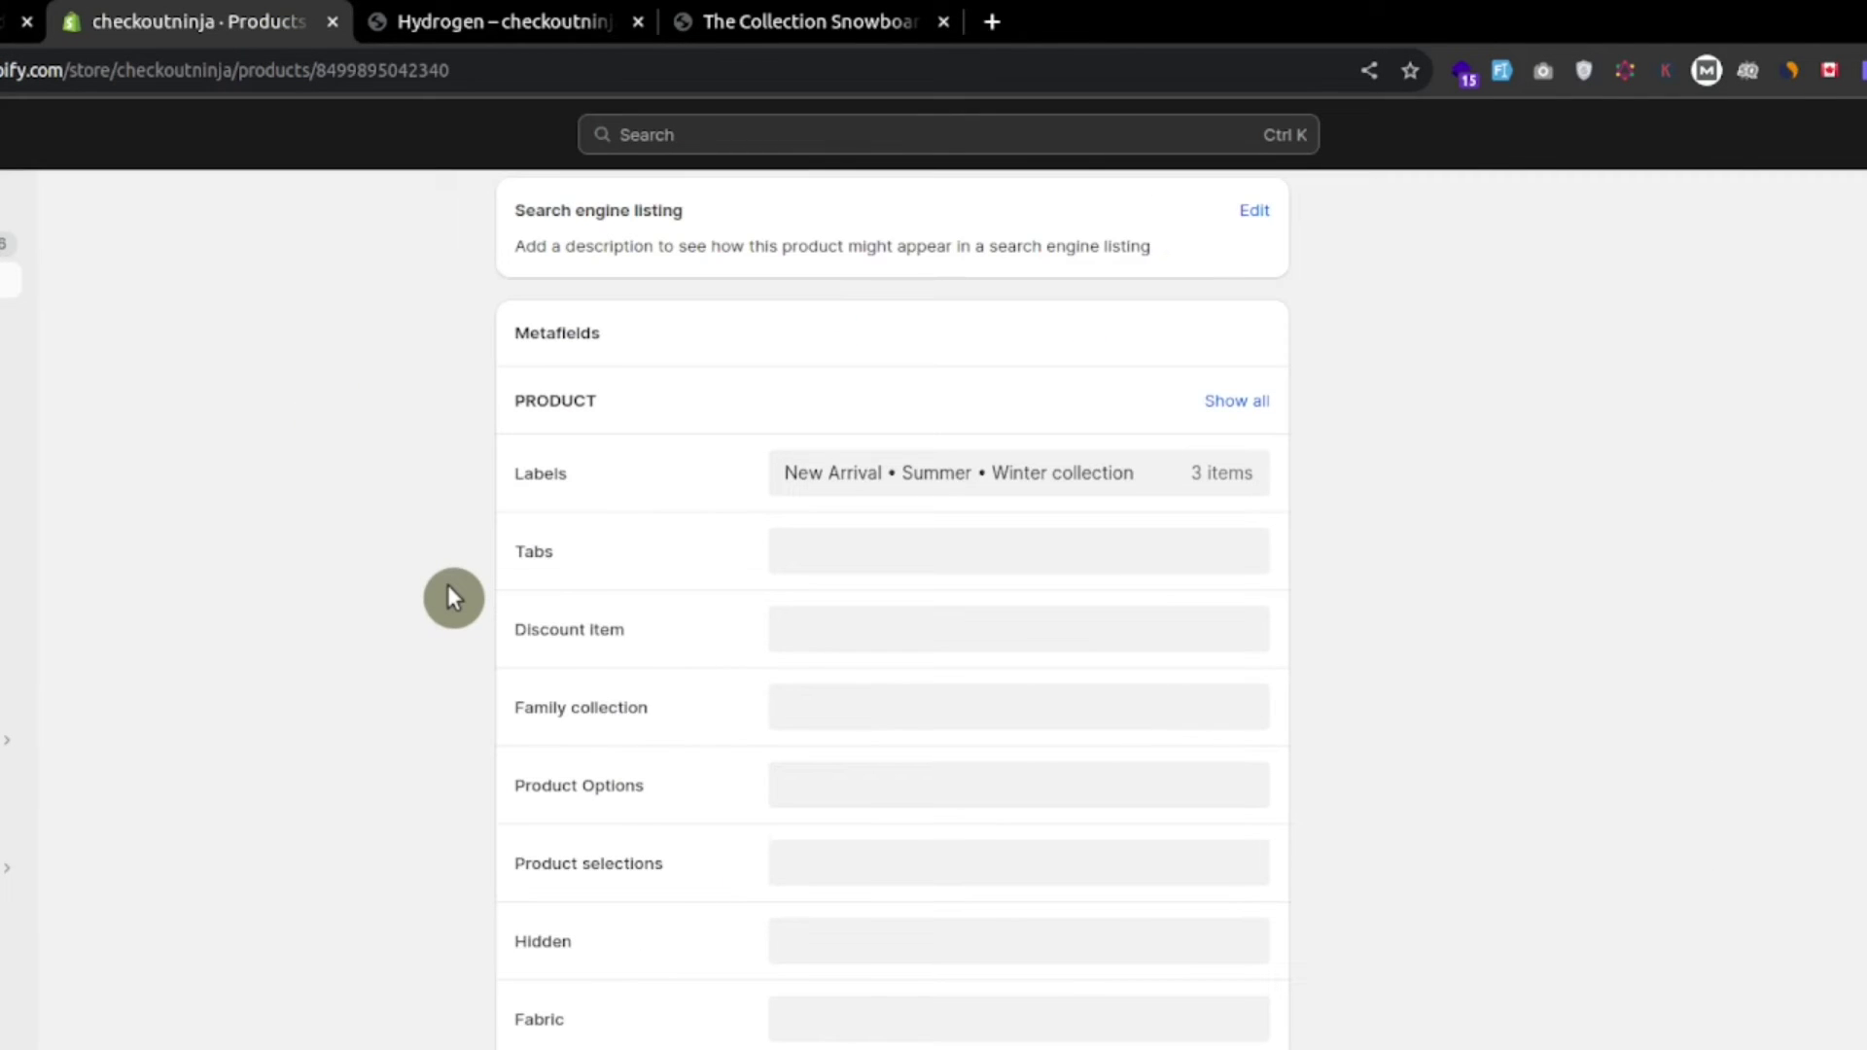
pyautogui.moveTo(537, 333); pyautogui.dragTo(545, 334)
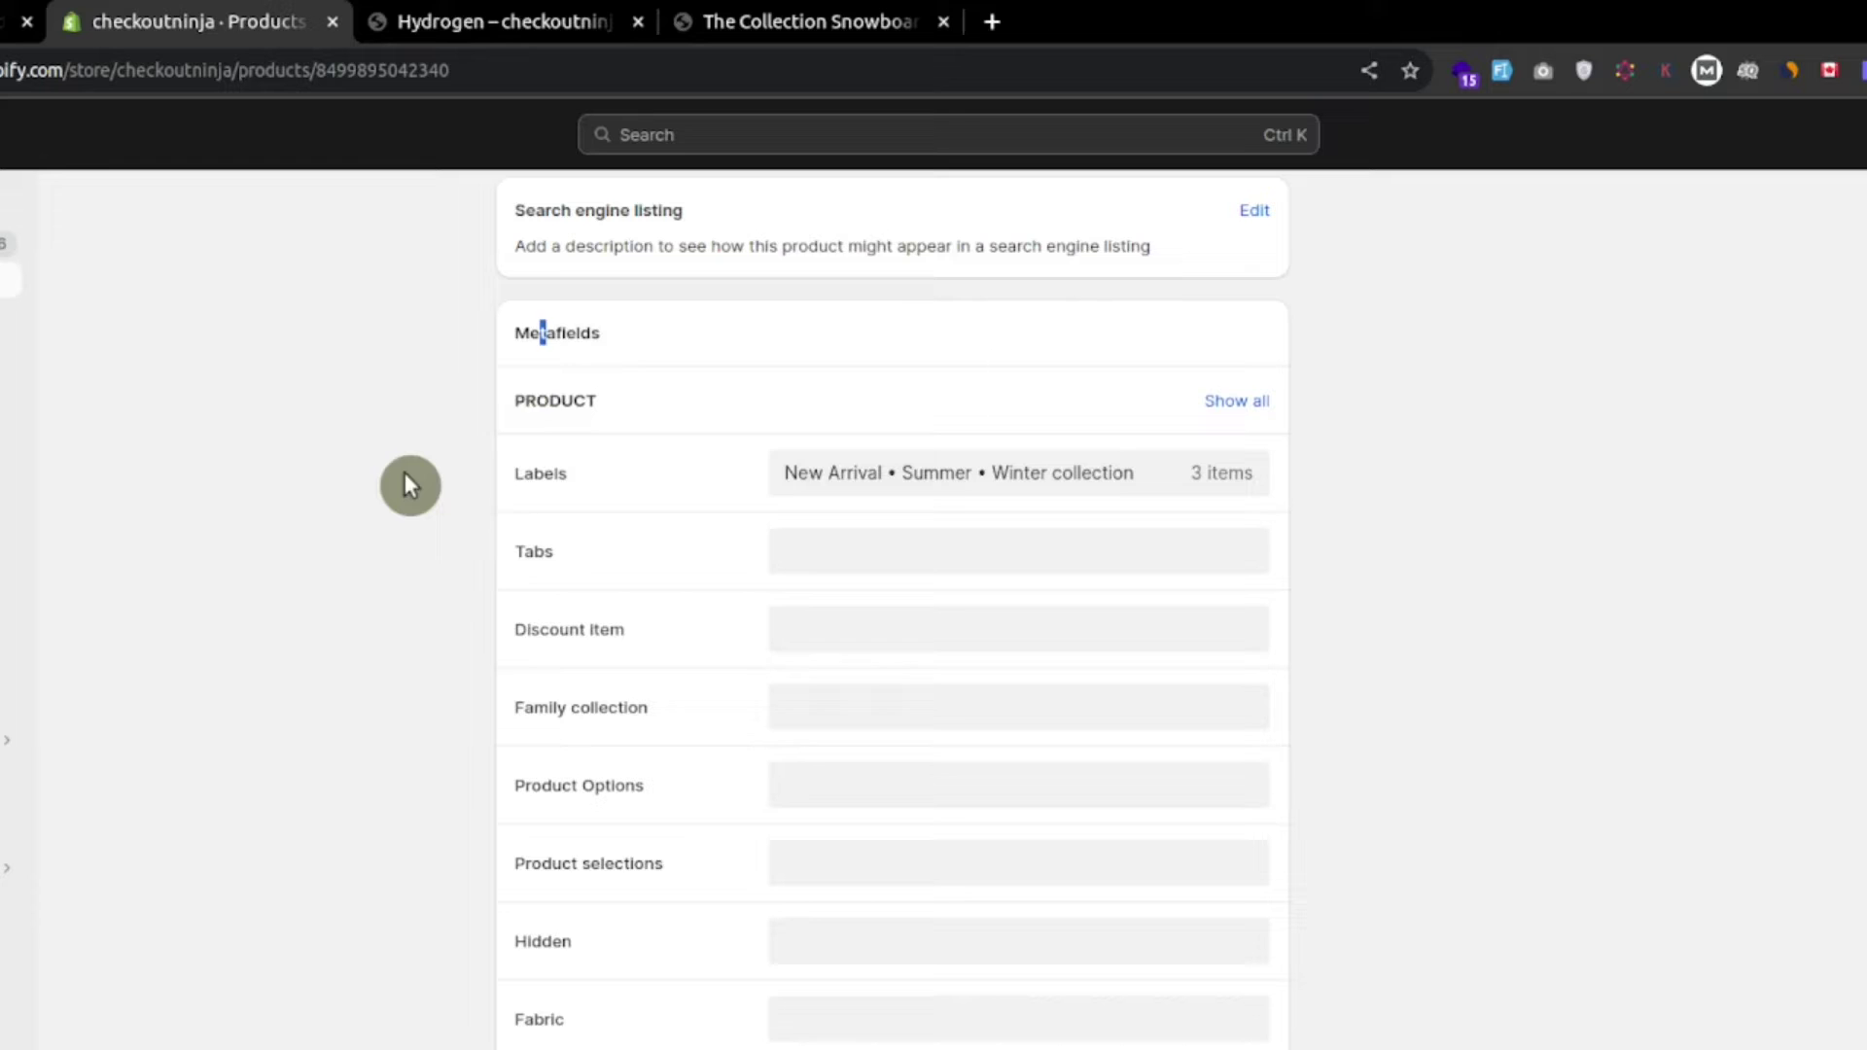
pyautogui.click(869, 474)
pyautogui.moveTo(789, 688); pyautogui.dragTo(789, 551)
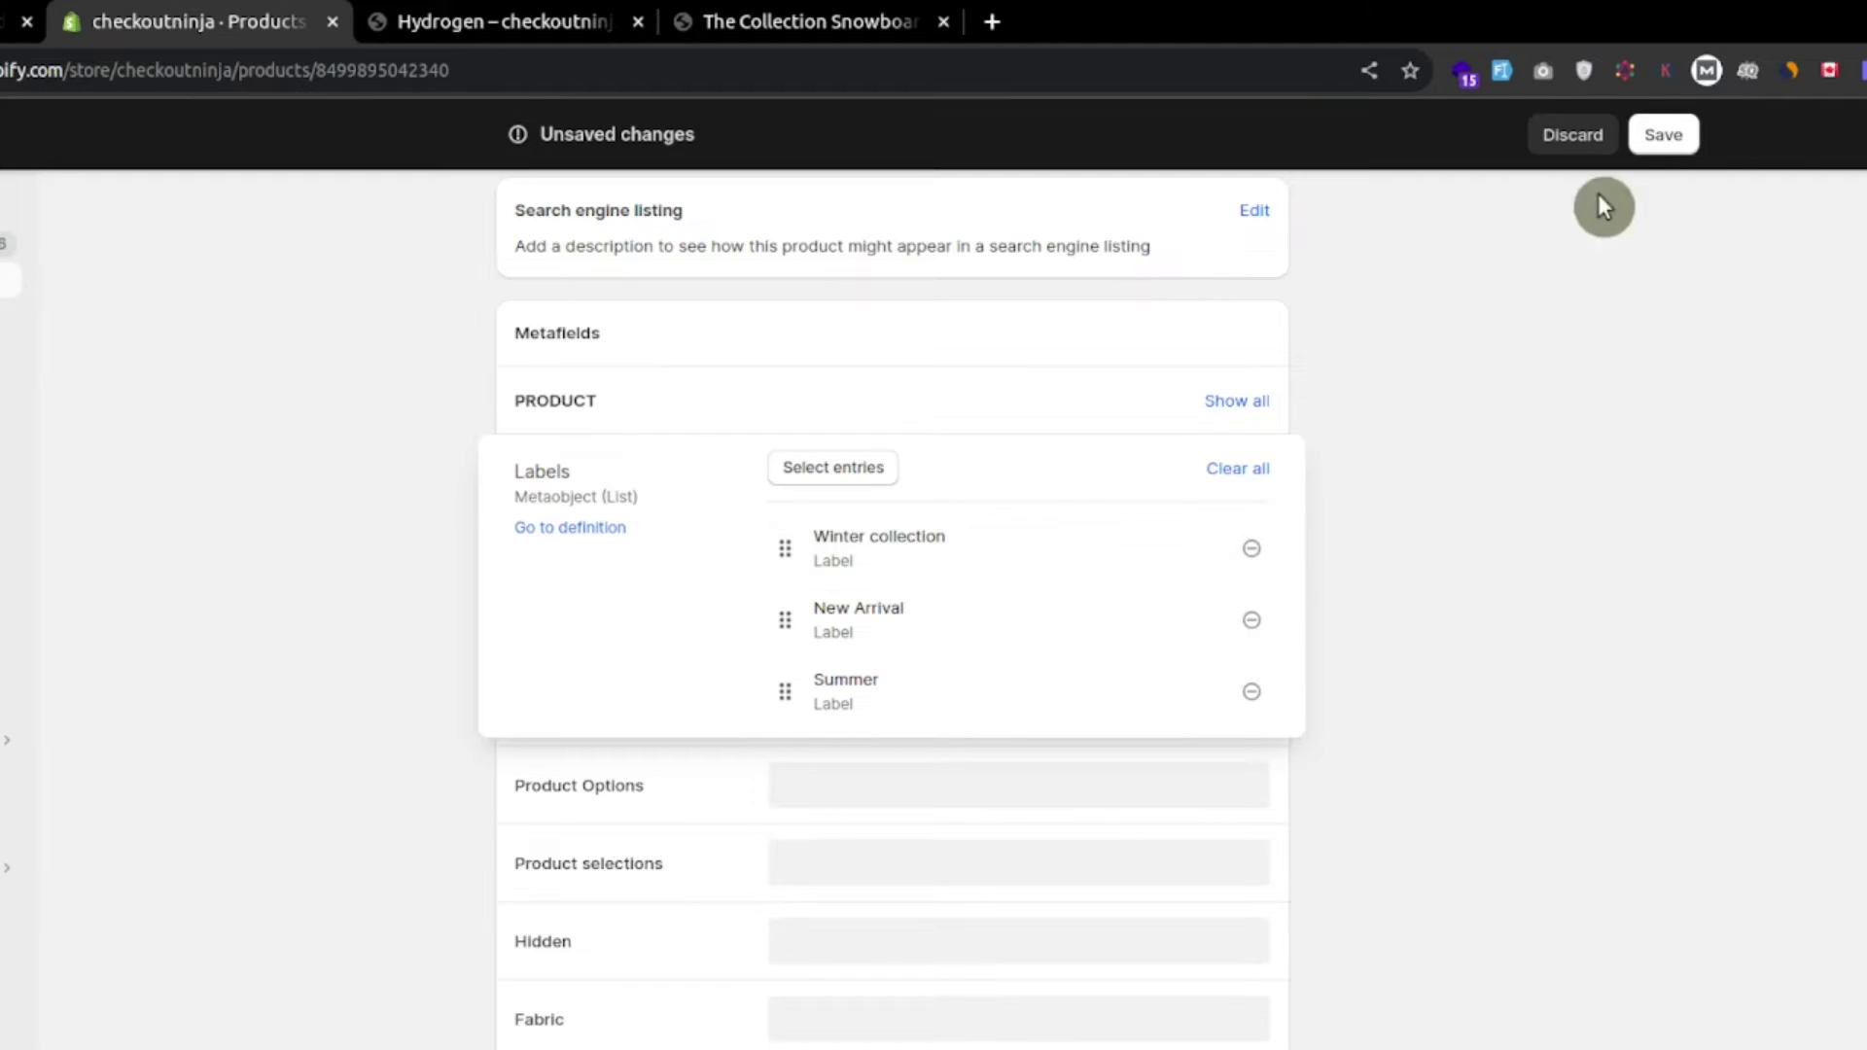
pyautogui.click(1666, 138)
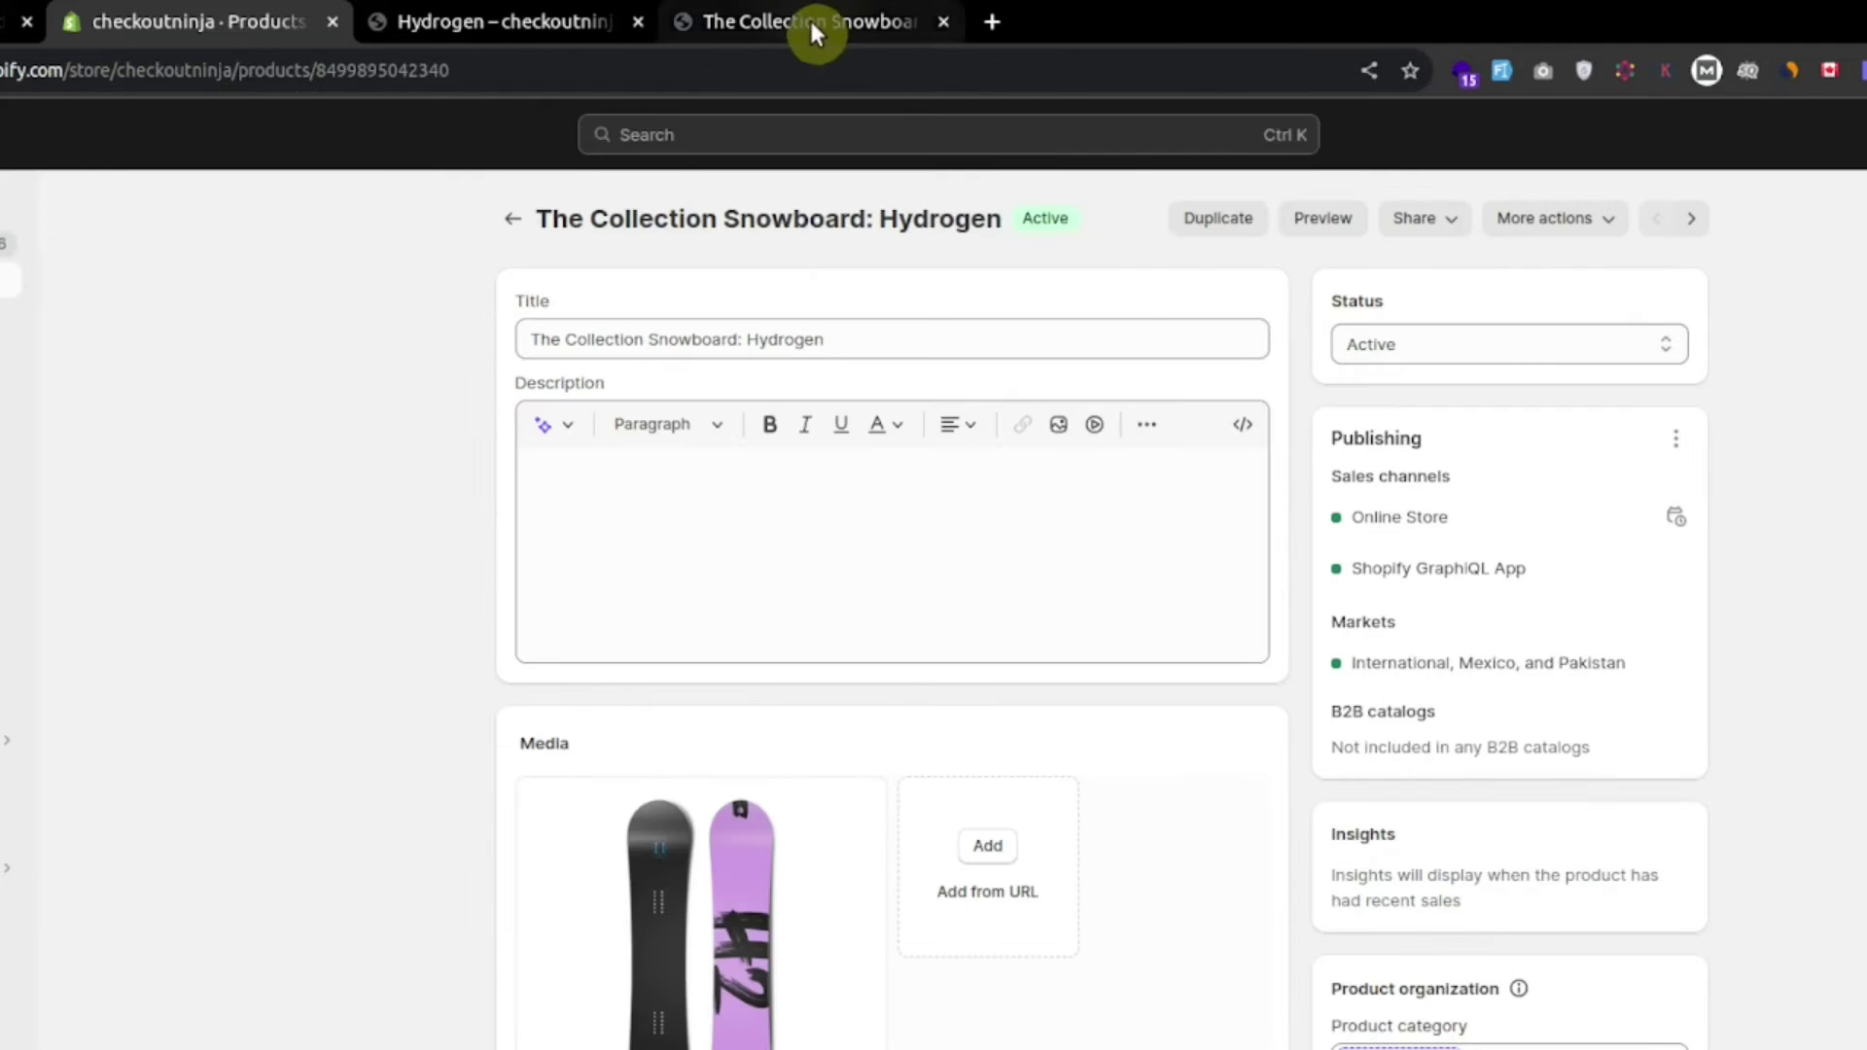
# Reload the product page and compare its Winter Collection-first badge order with the collection page
pyautogui.click(809, 22)
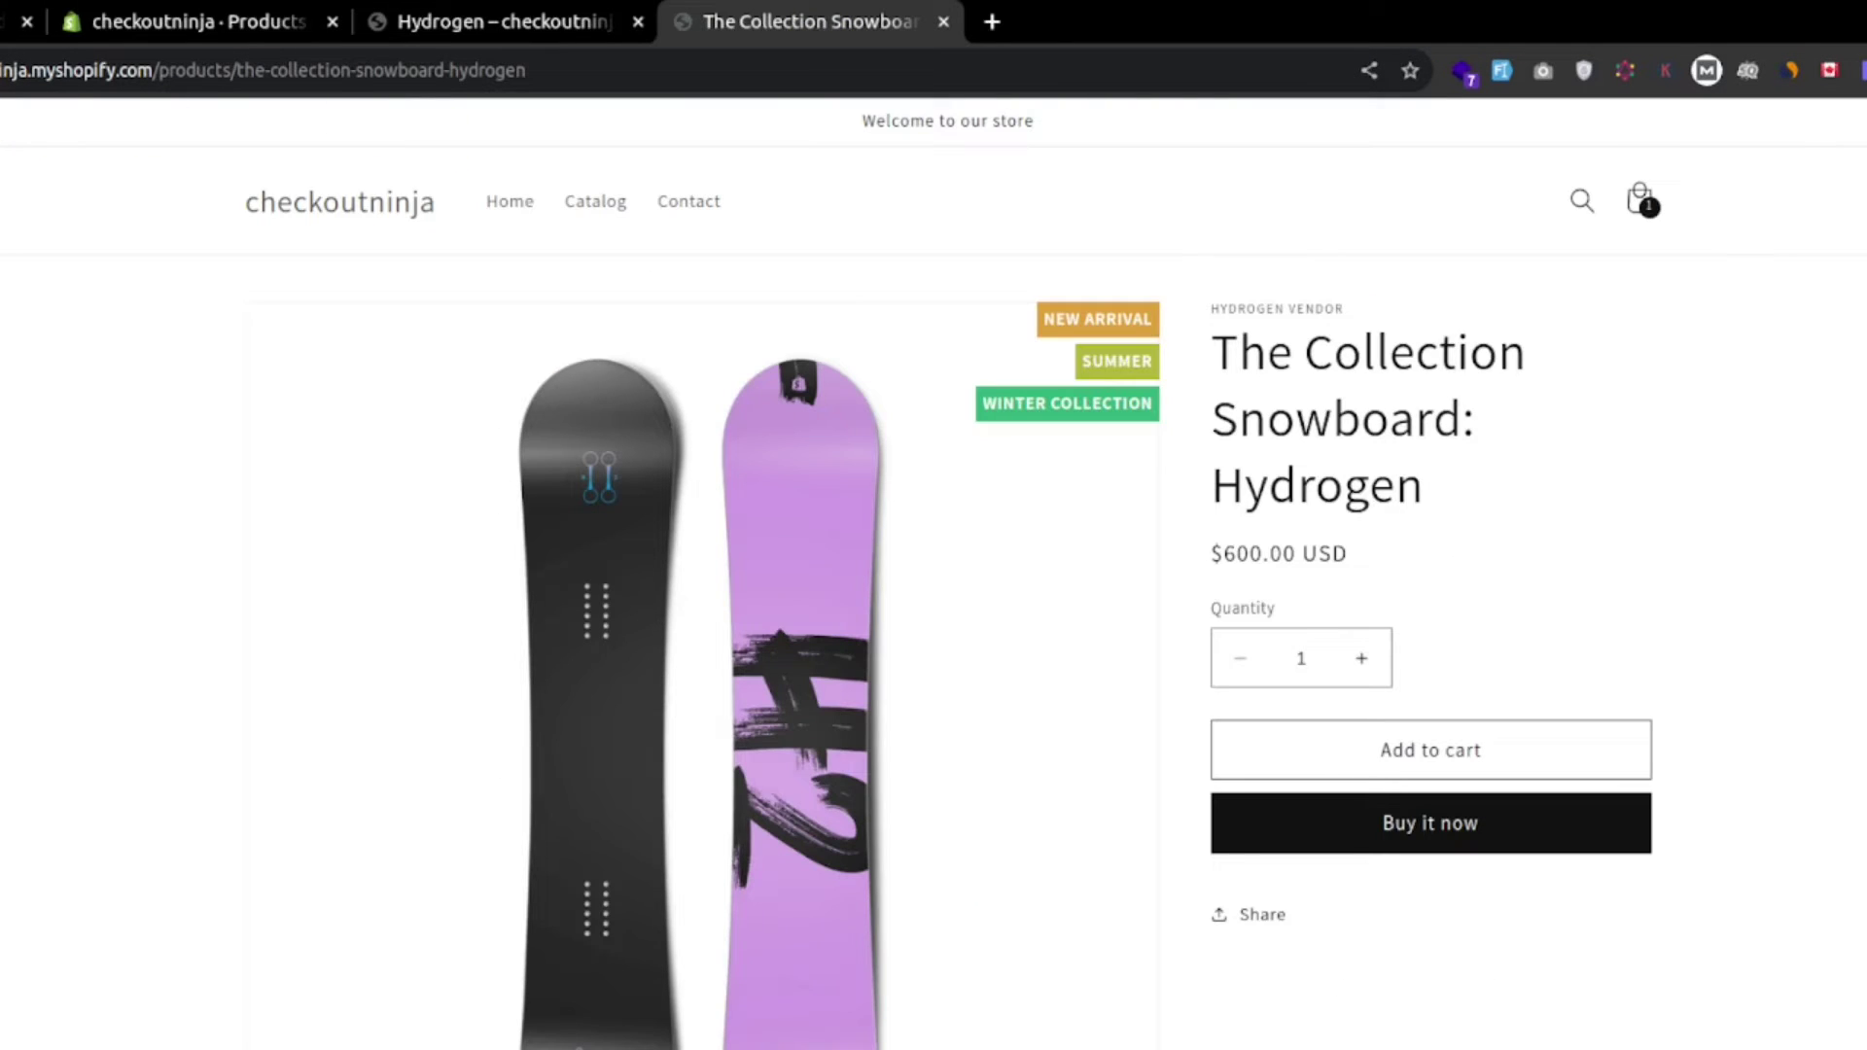
pyautogui.press('F5')
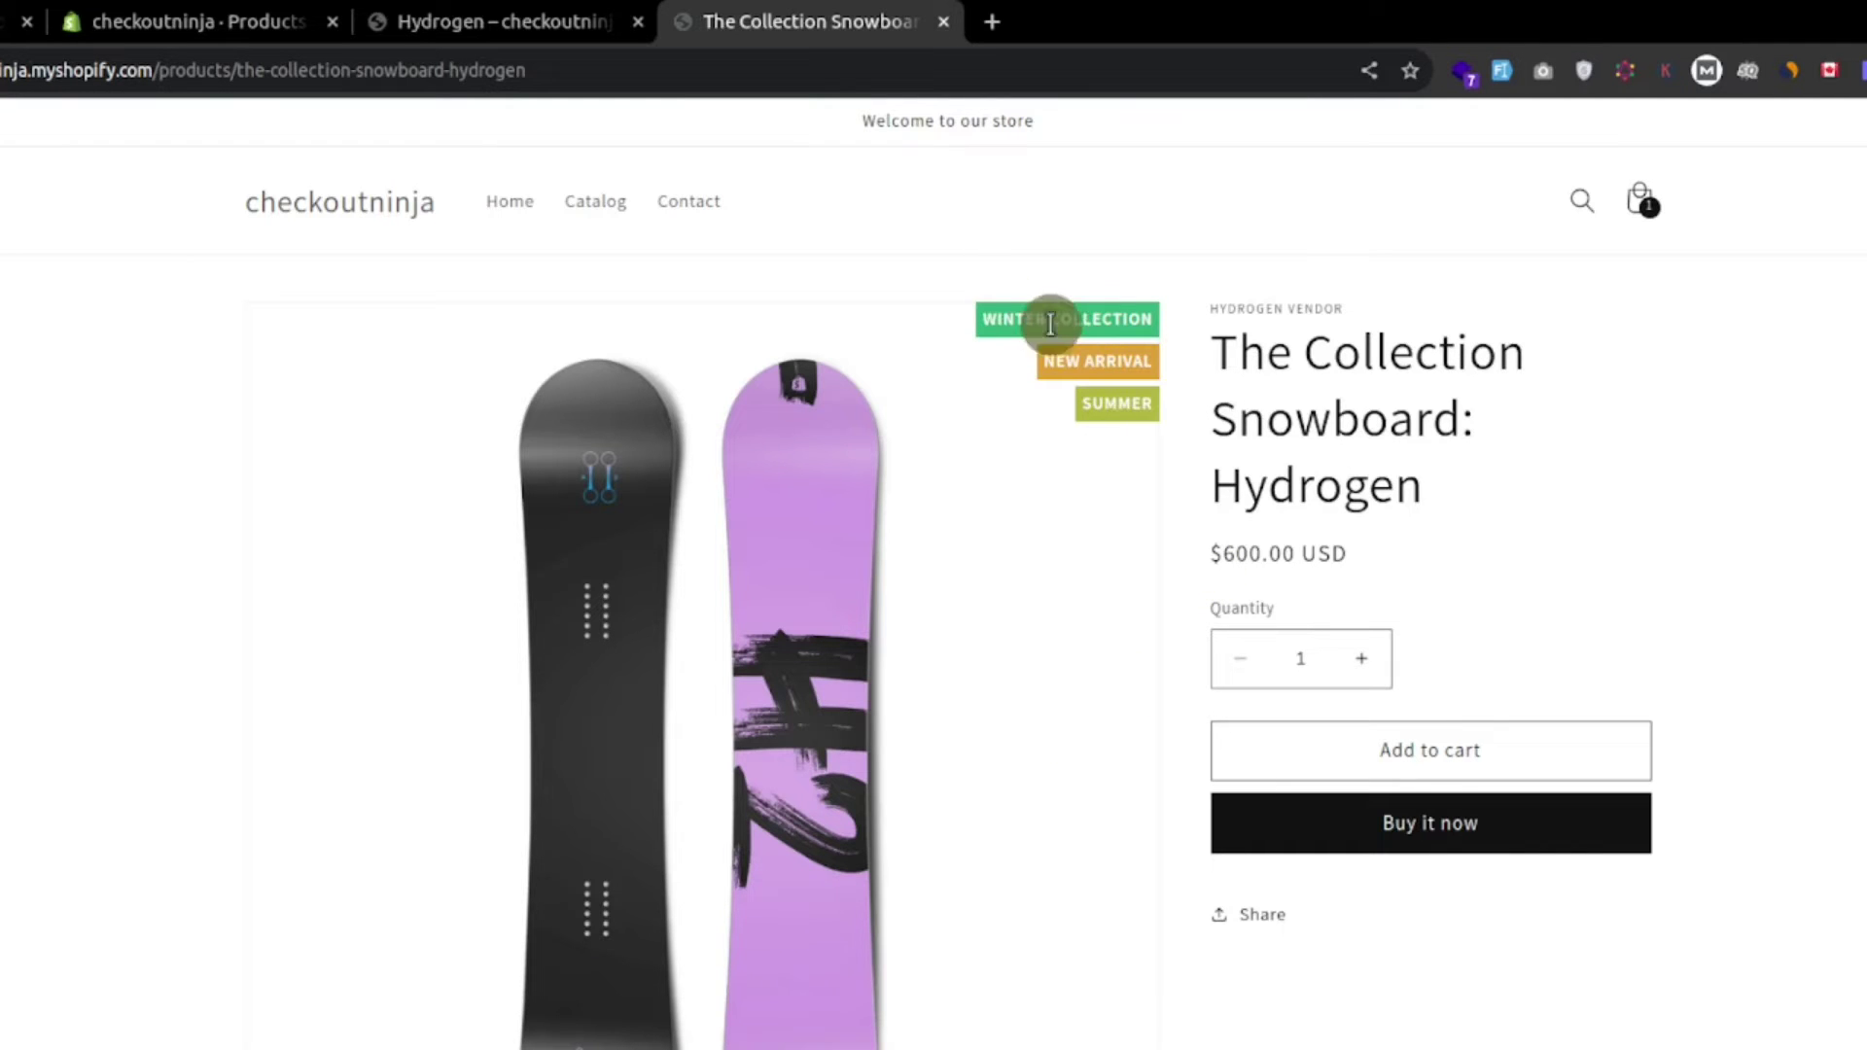
pyautogui.click(503, 20)
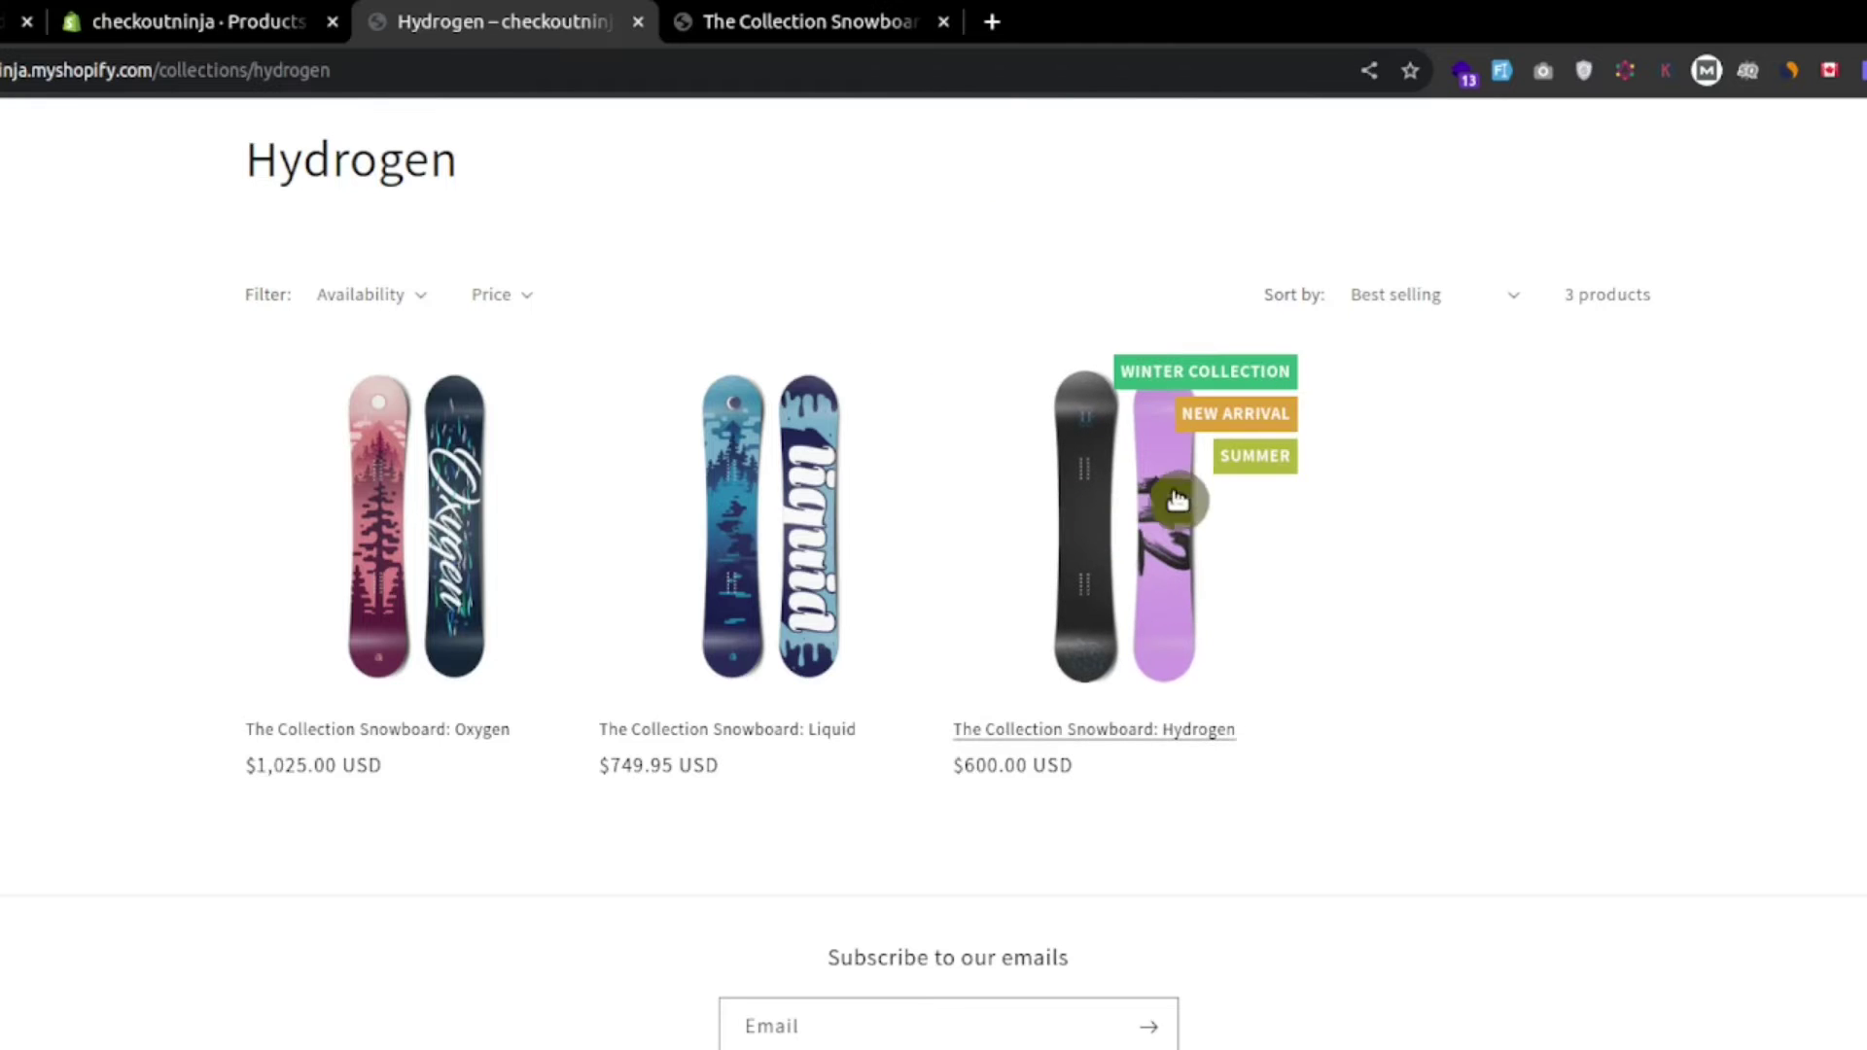
pyautogui.click(832, 21)
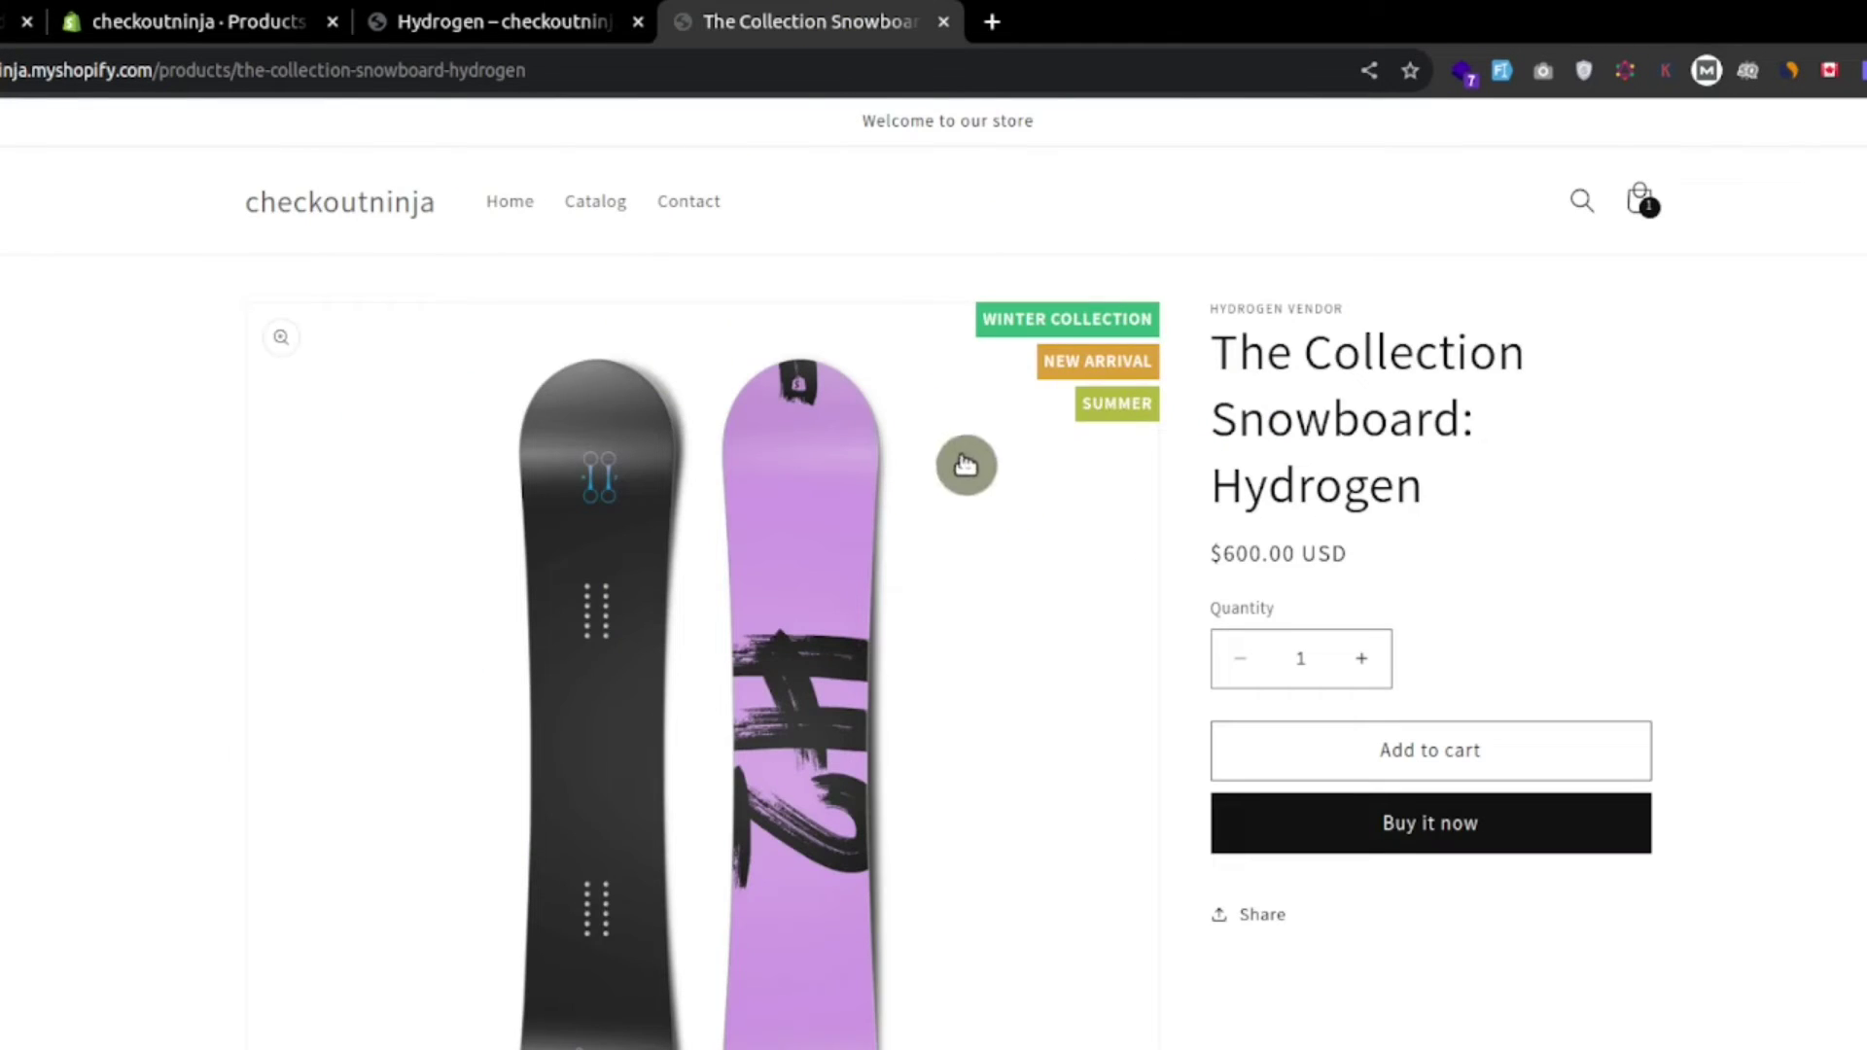
pyautogui.click(477, 20)
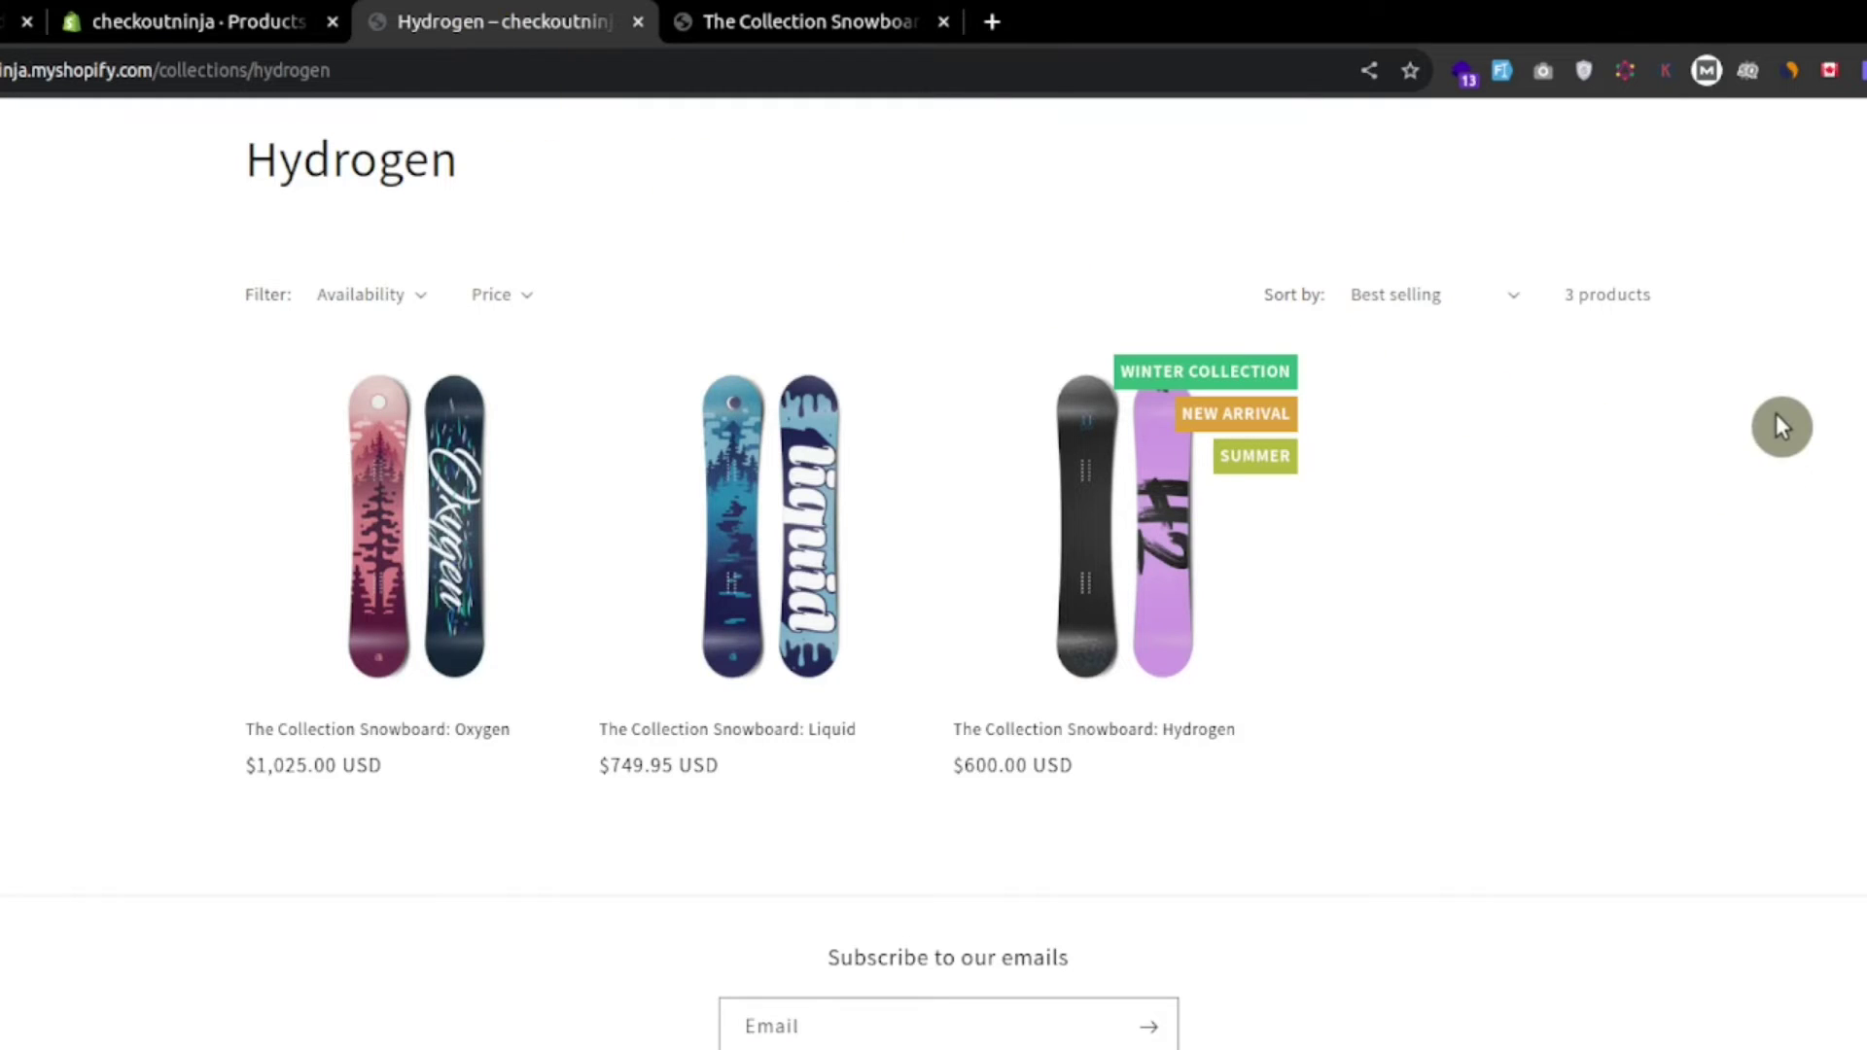
pyautogui.hotkey('ctrl', '1')
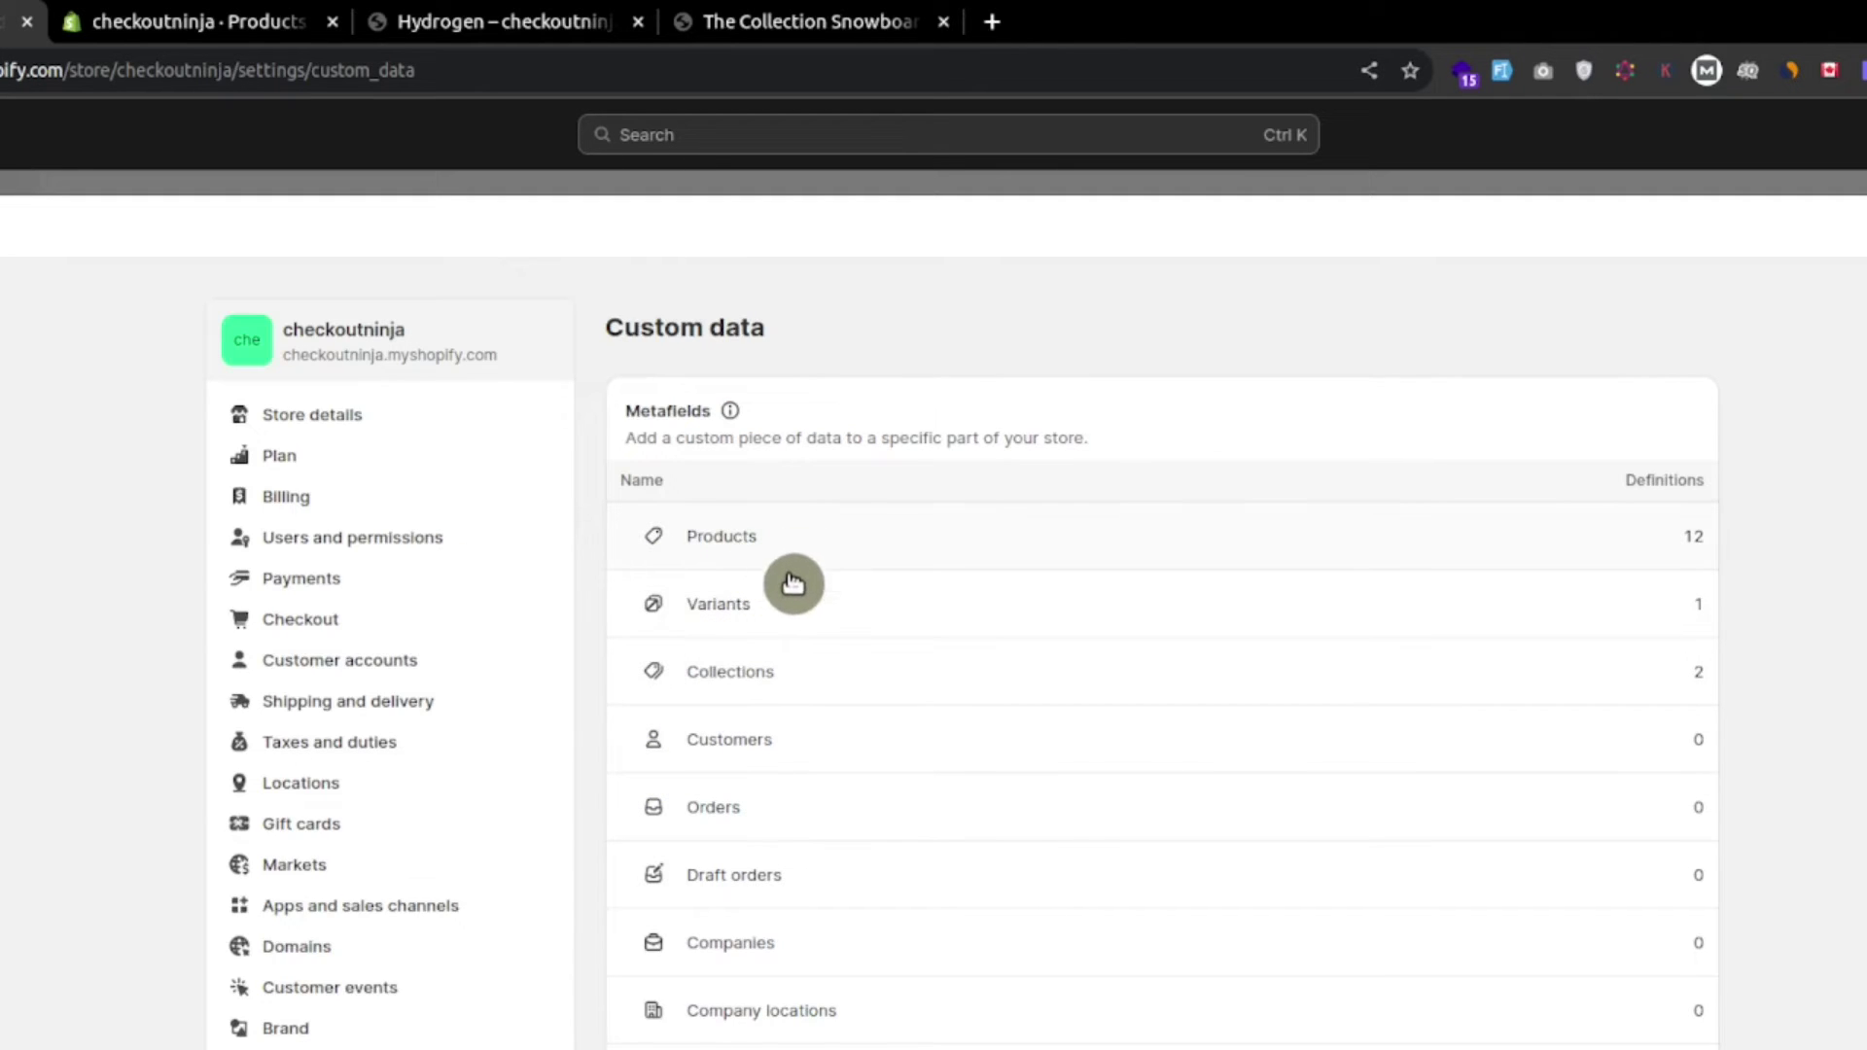
pyautogui.scroll(-8, 793, 584)
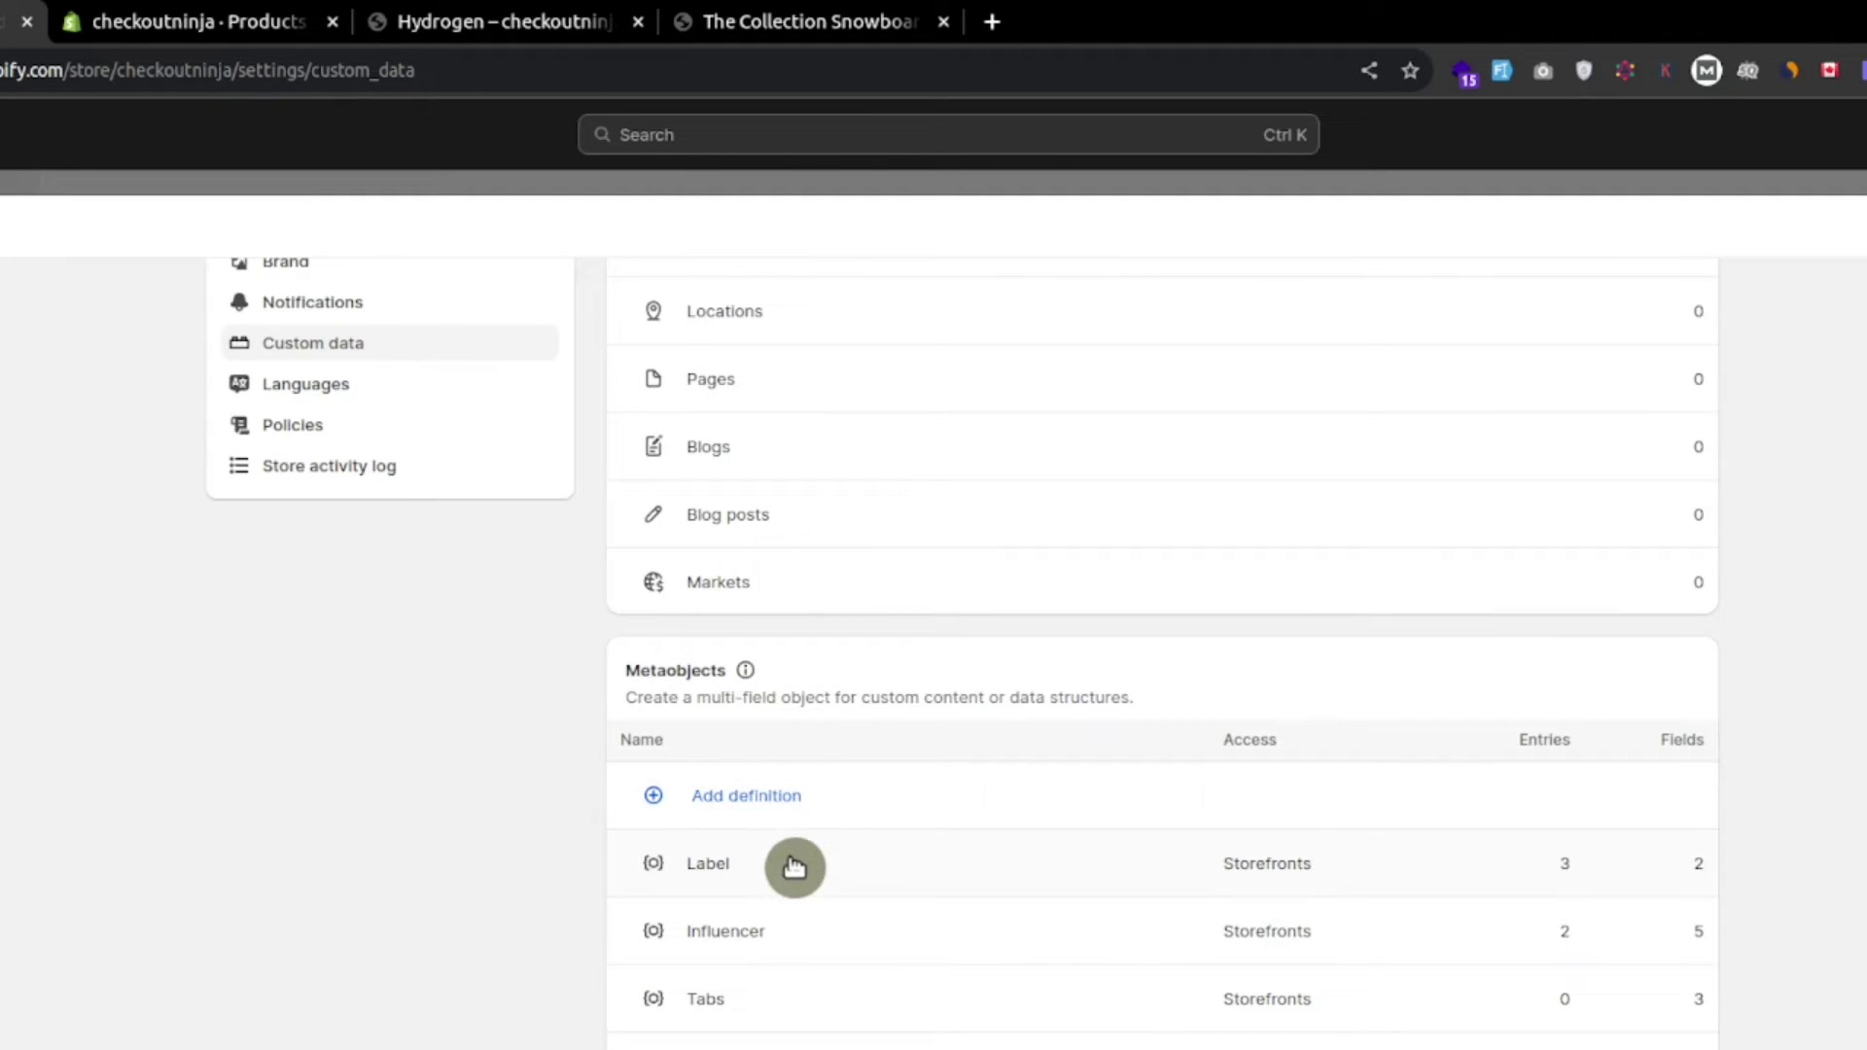
pyautogui.click(718, 868)
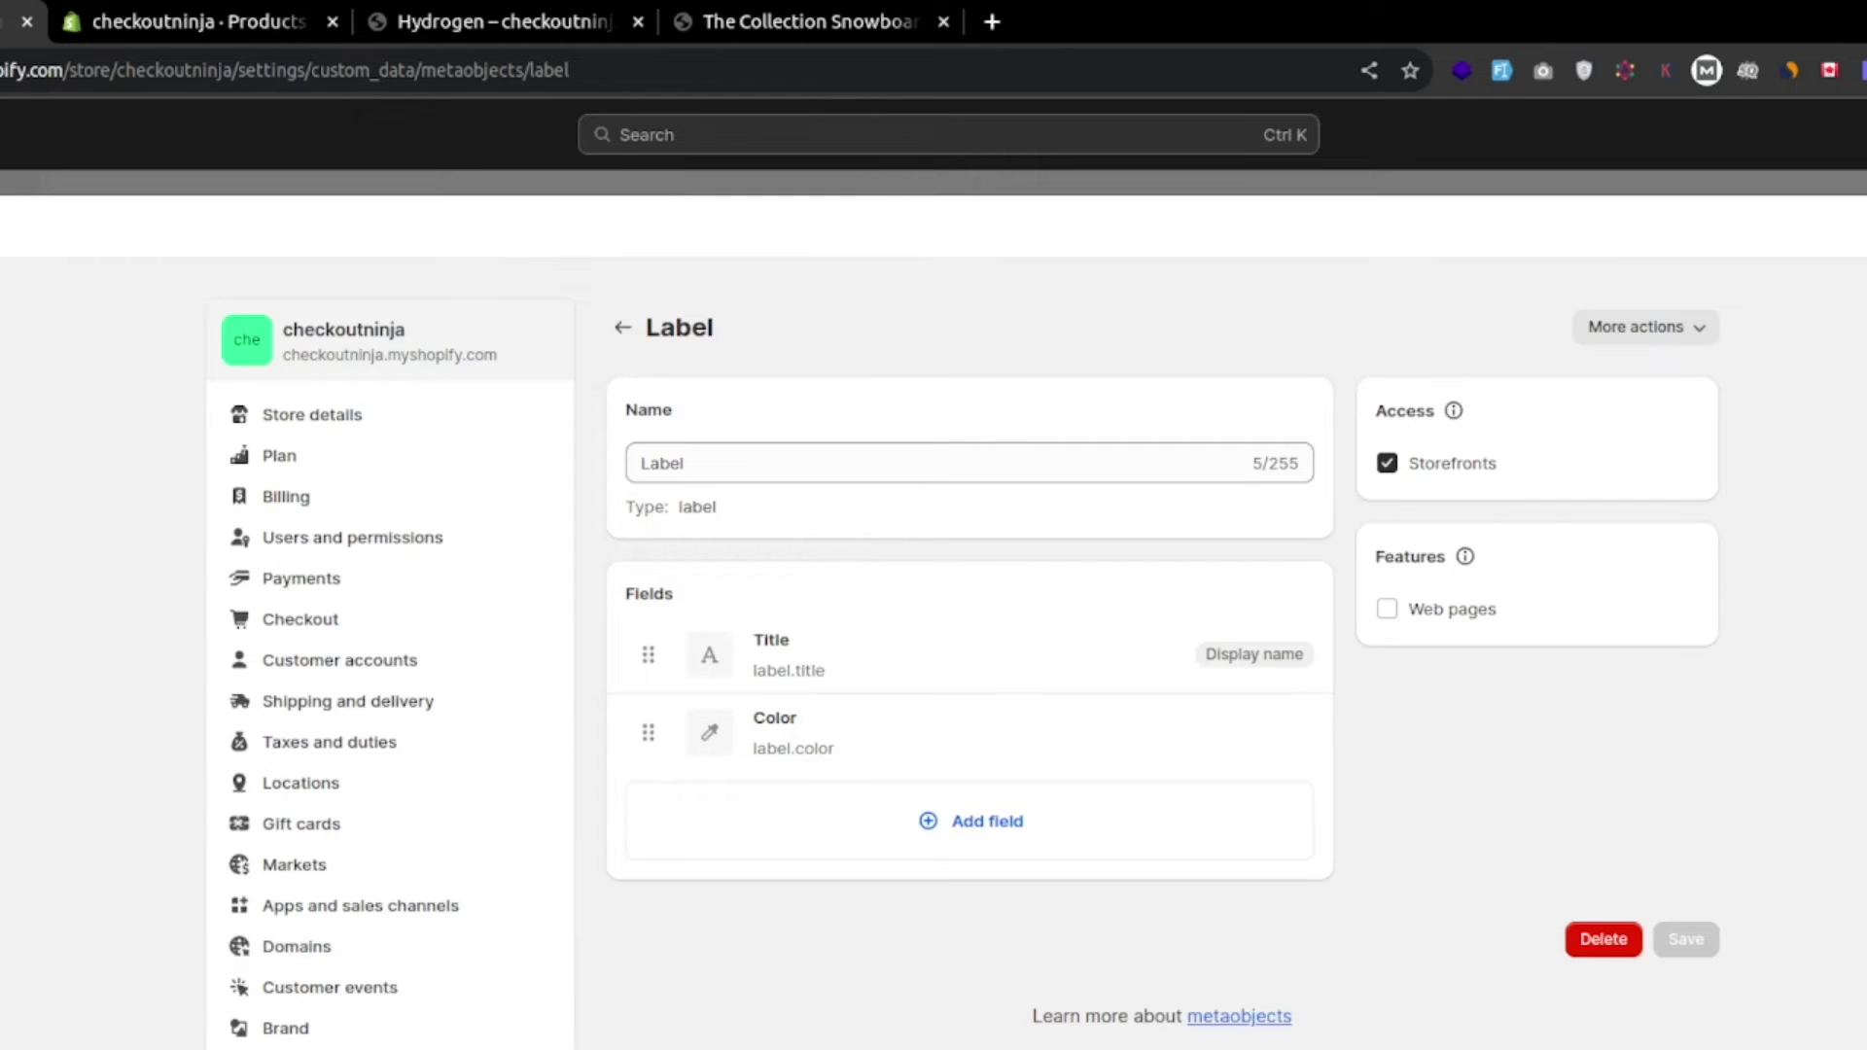
pyautogui.click(504, 1021)
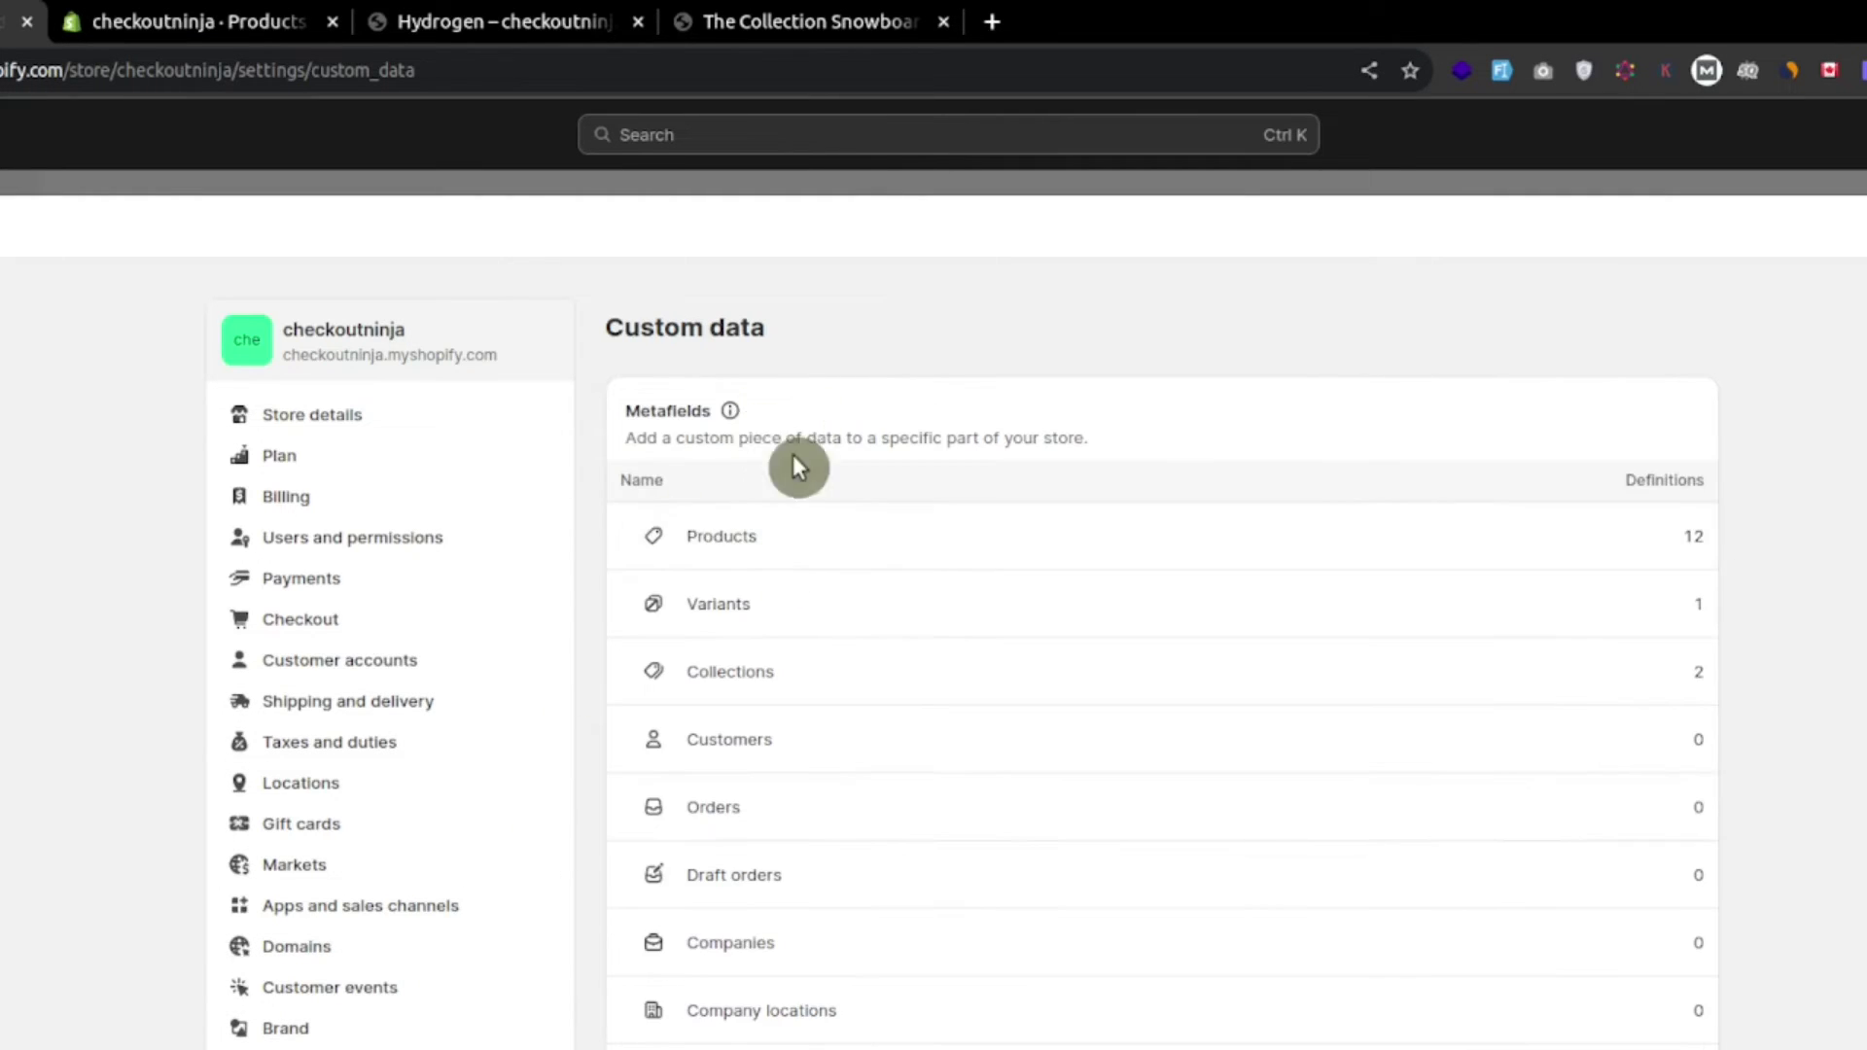
# Open the Labels product definition and highlight its custom.labels key, Metaobject type and list-of-entries setting
pyautogui.click(810, 532)
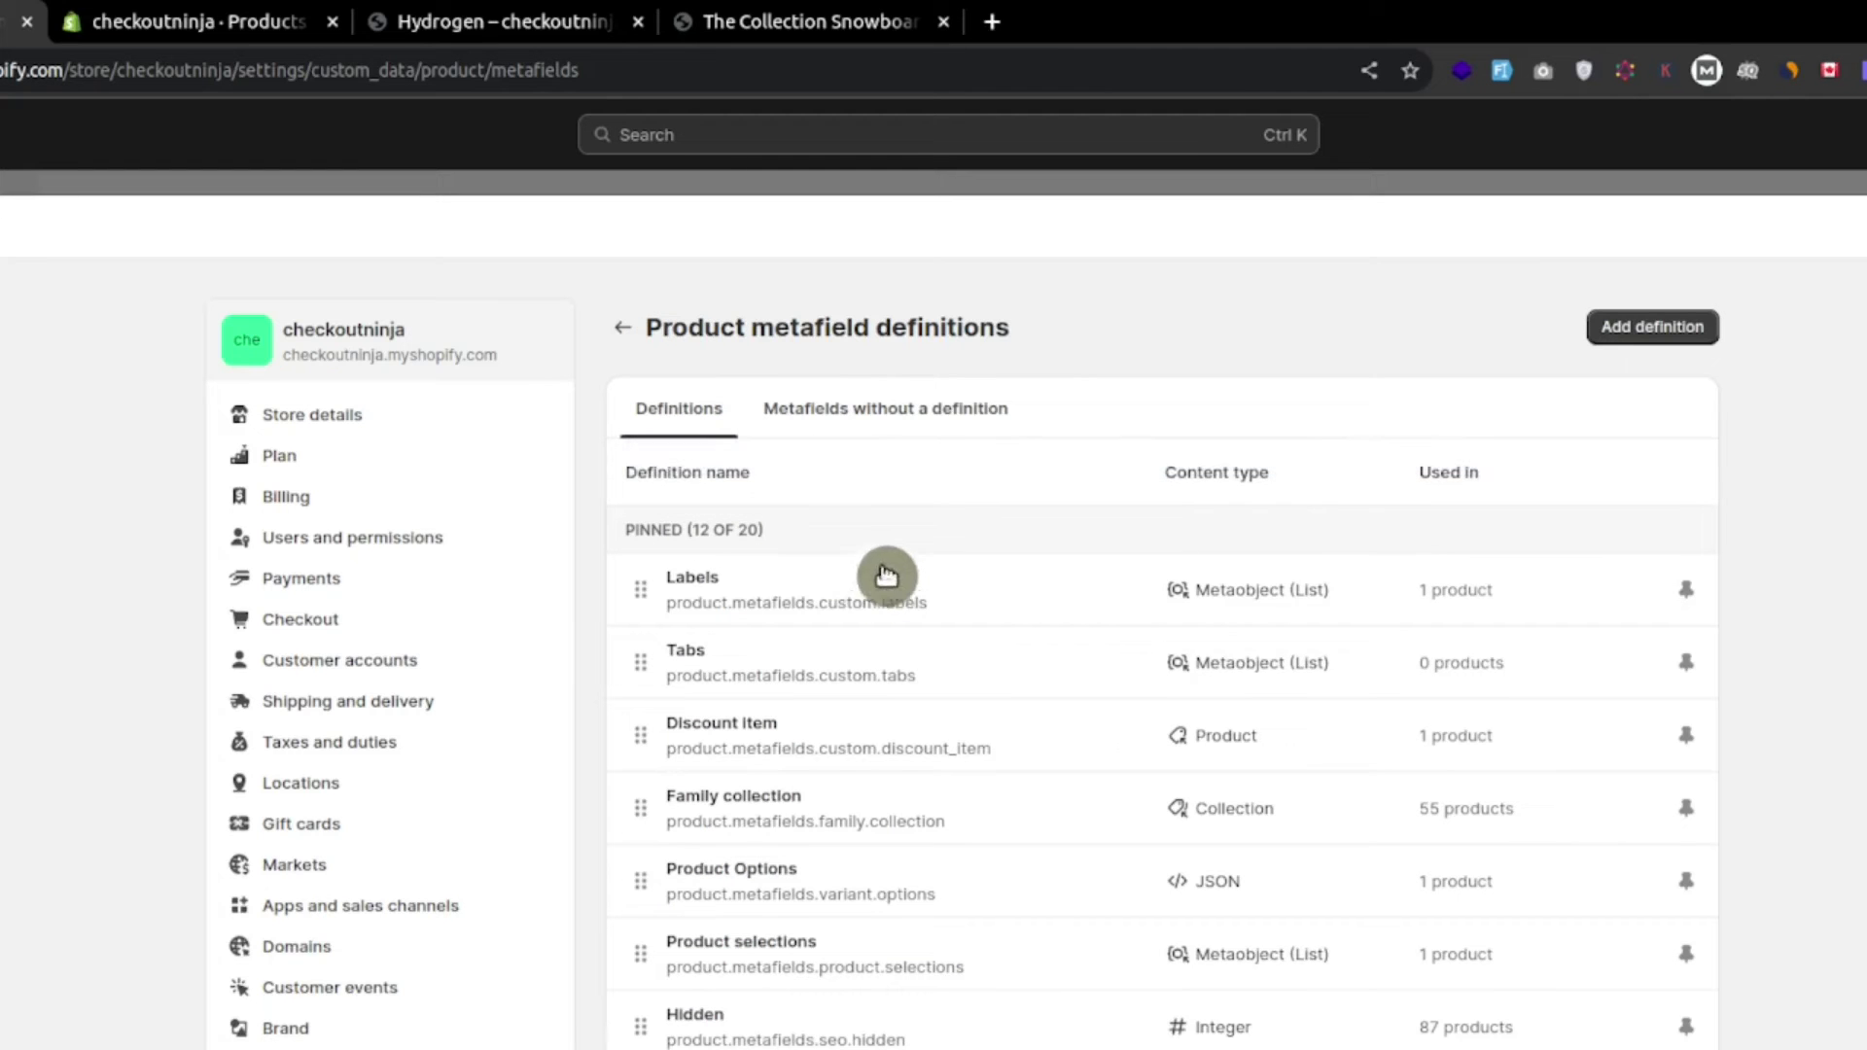
pyautogui.click(705, 591)
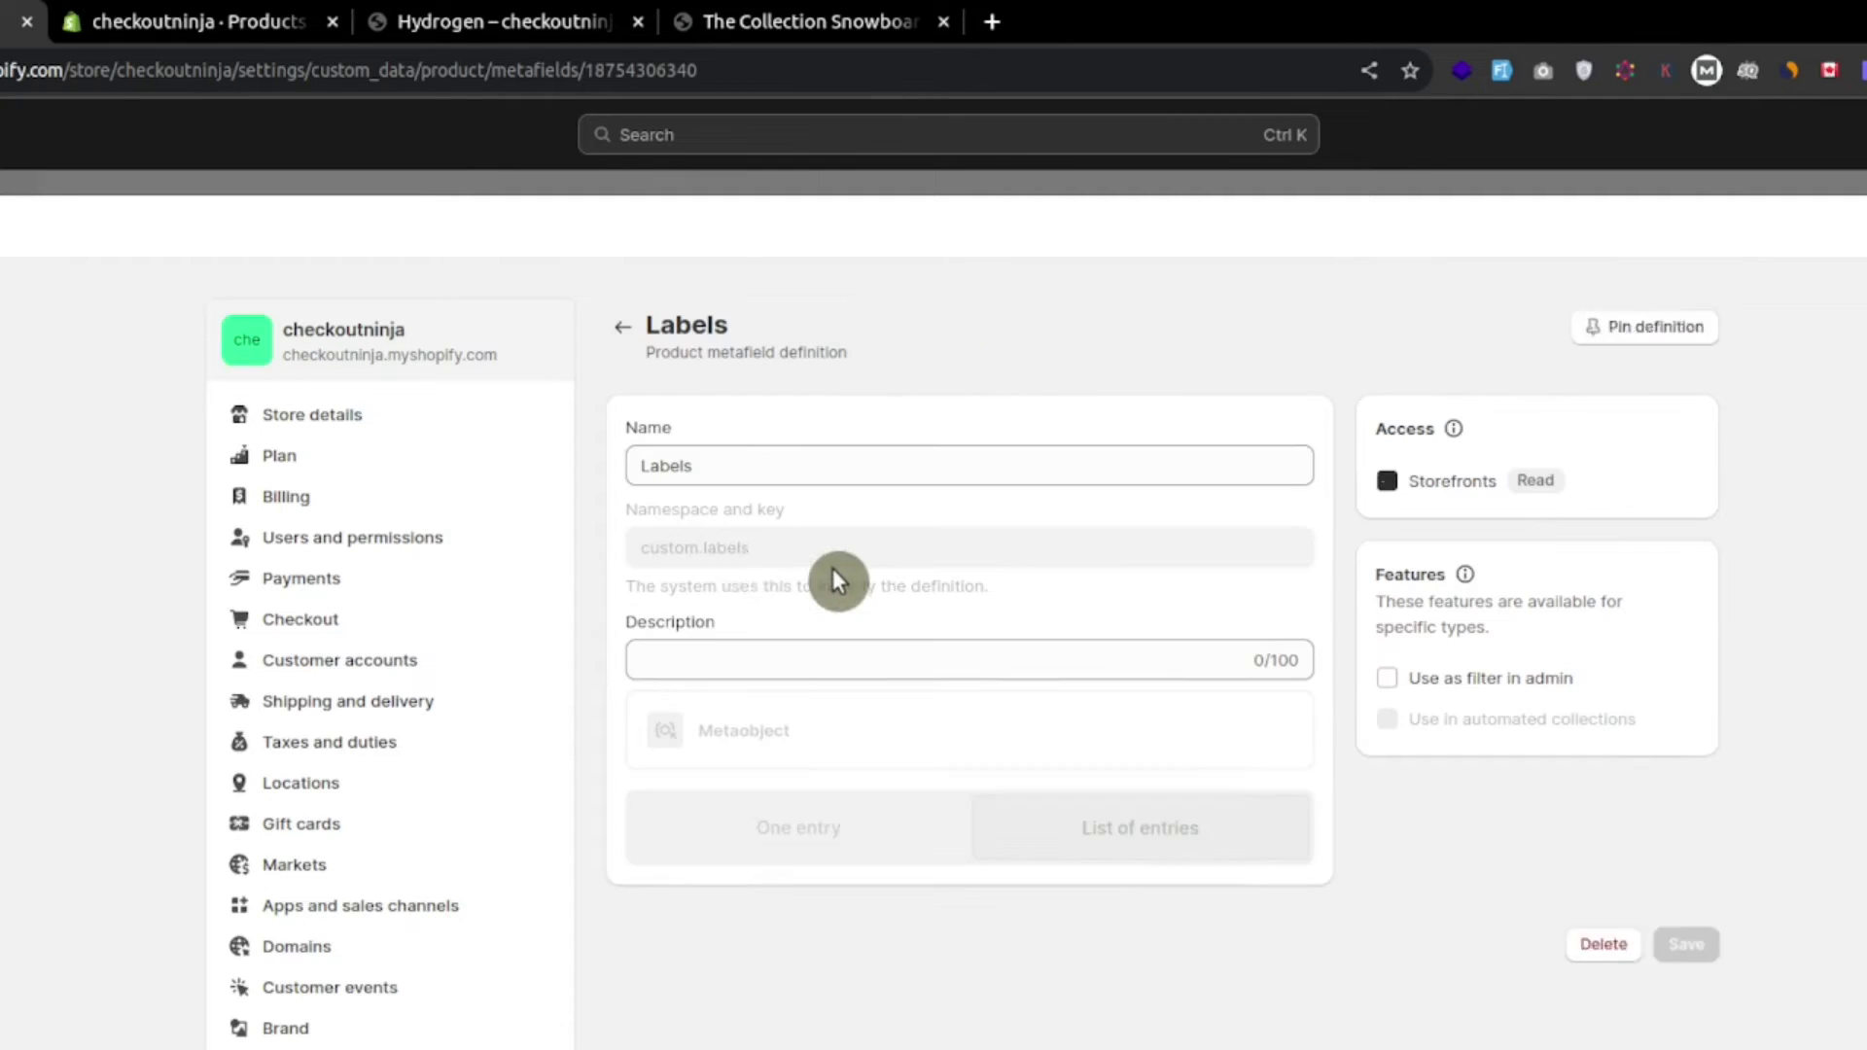
pyautogui.doubleClick(744, 466)
pyautogui.click(729, 554)
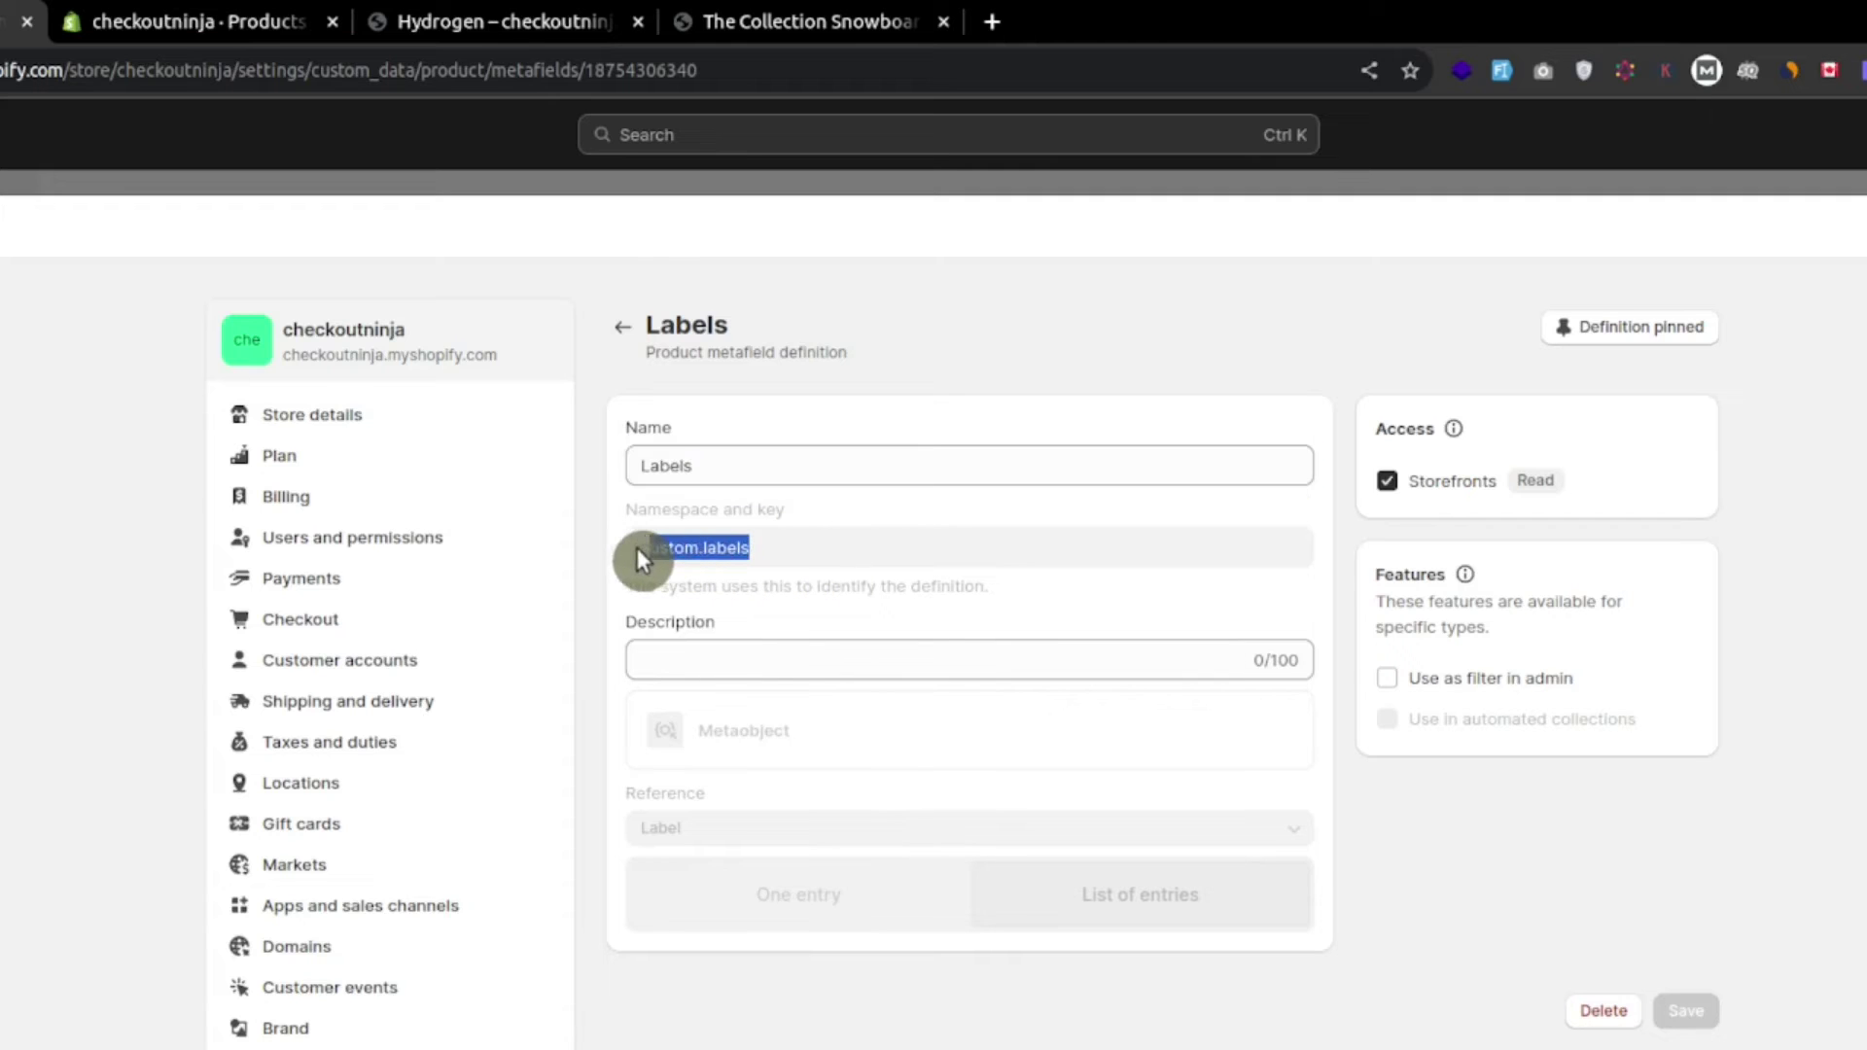
pyautogui.moveTo(704, 733); pyautogui.dragTo(696, 733)
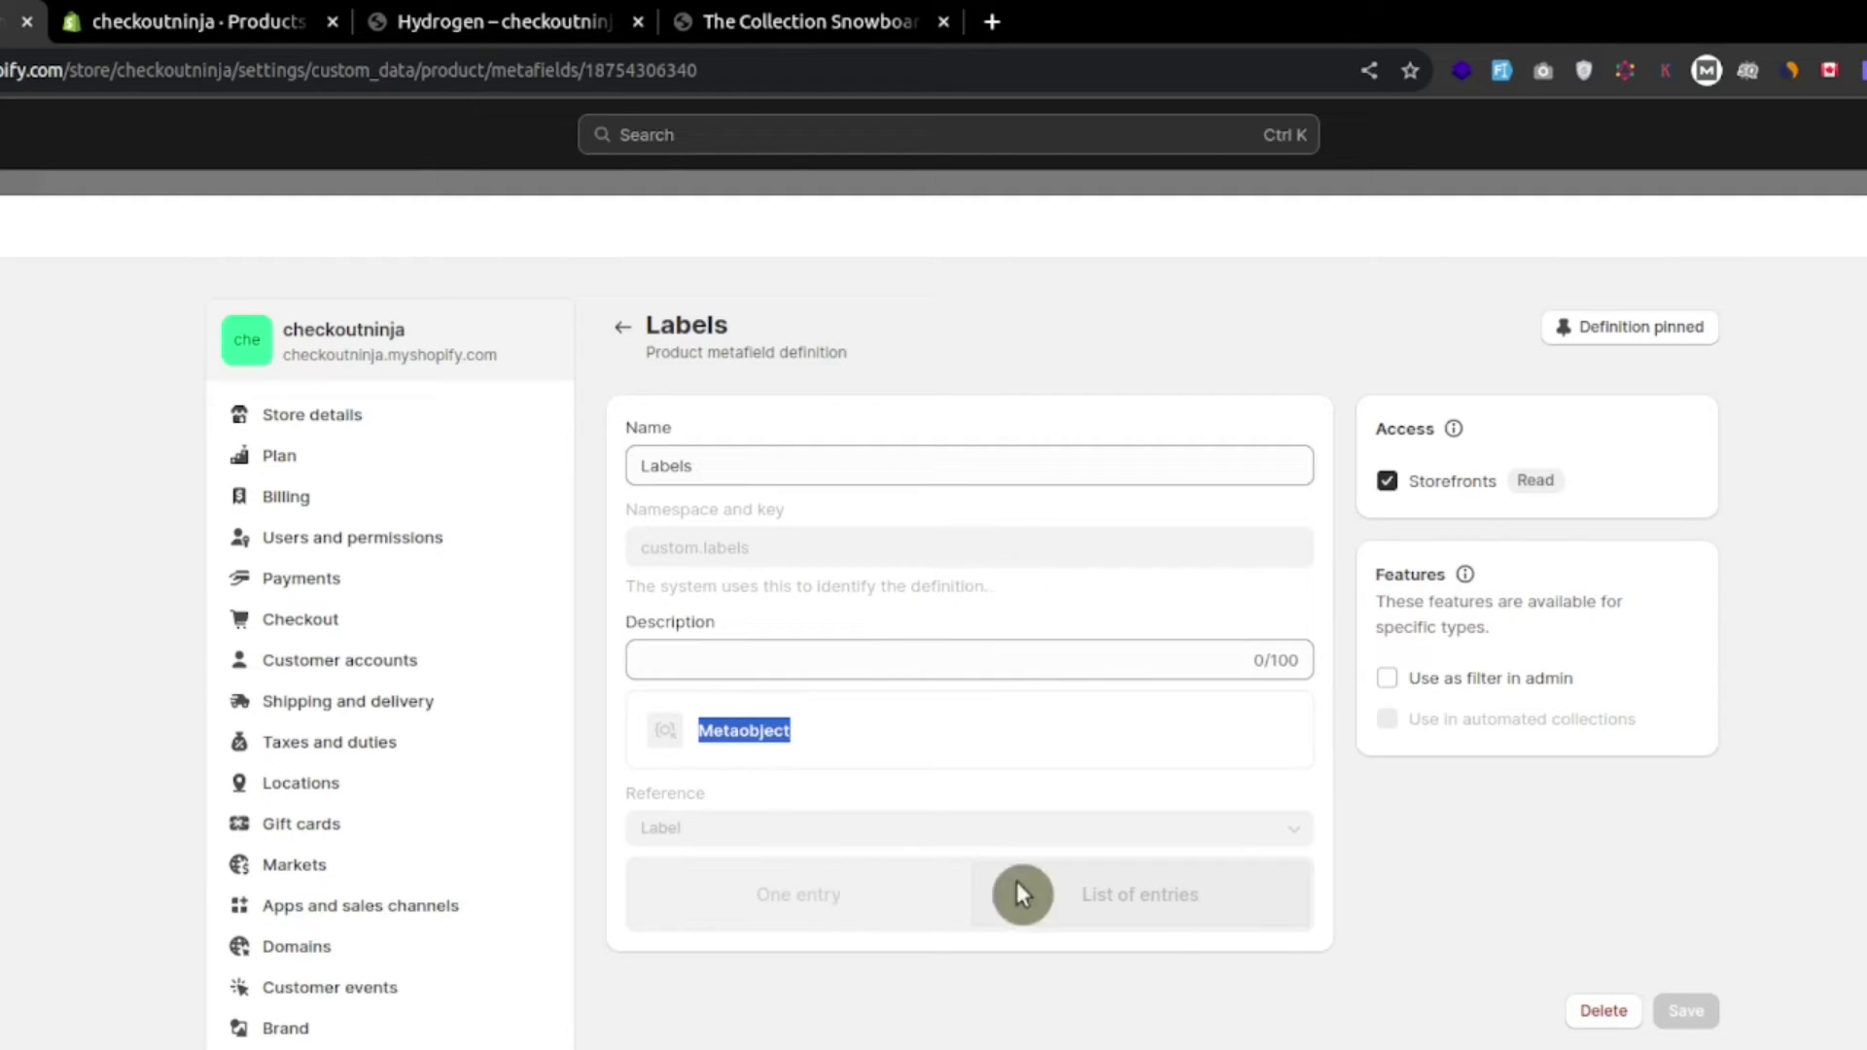
pyautogui.moveTo(1072, 884); pyautogui.dragTo(1239, 886)
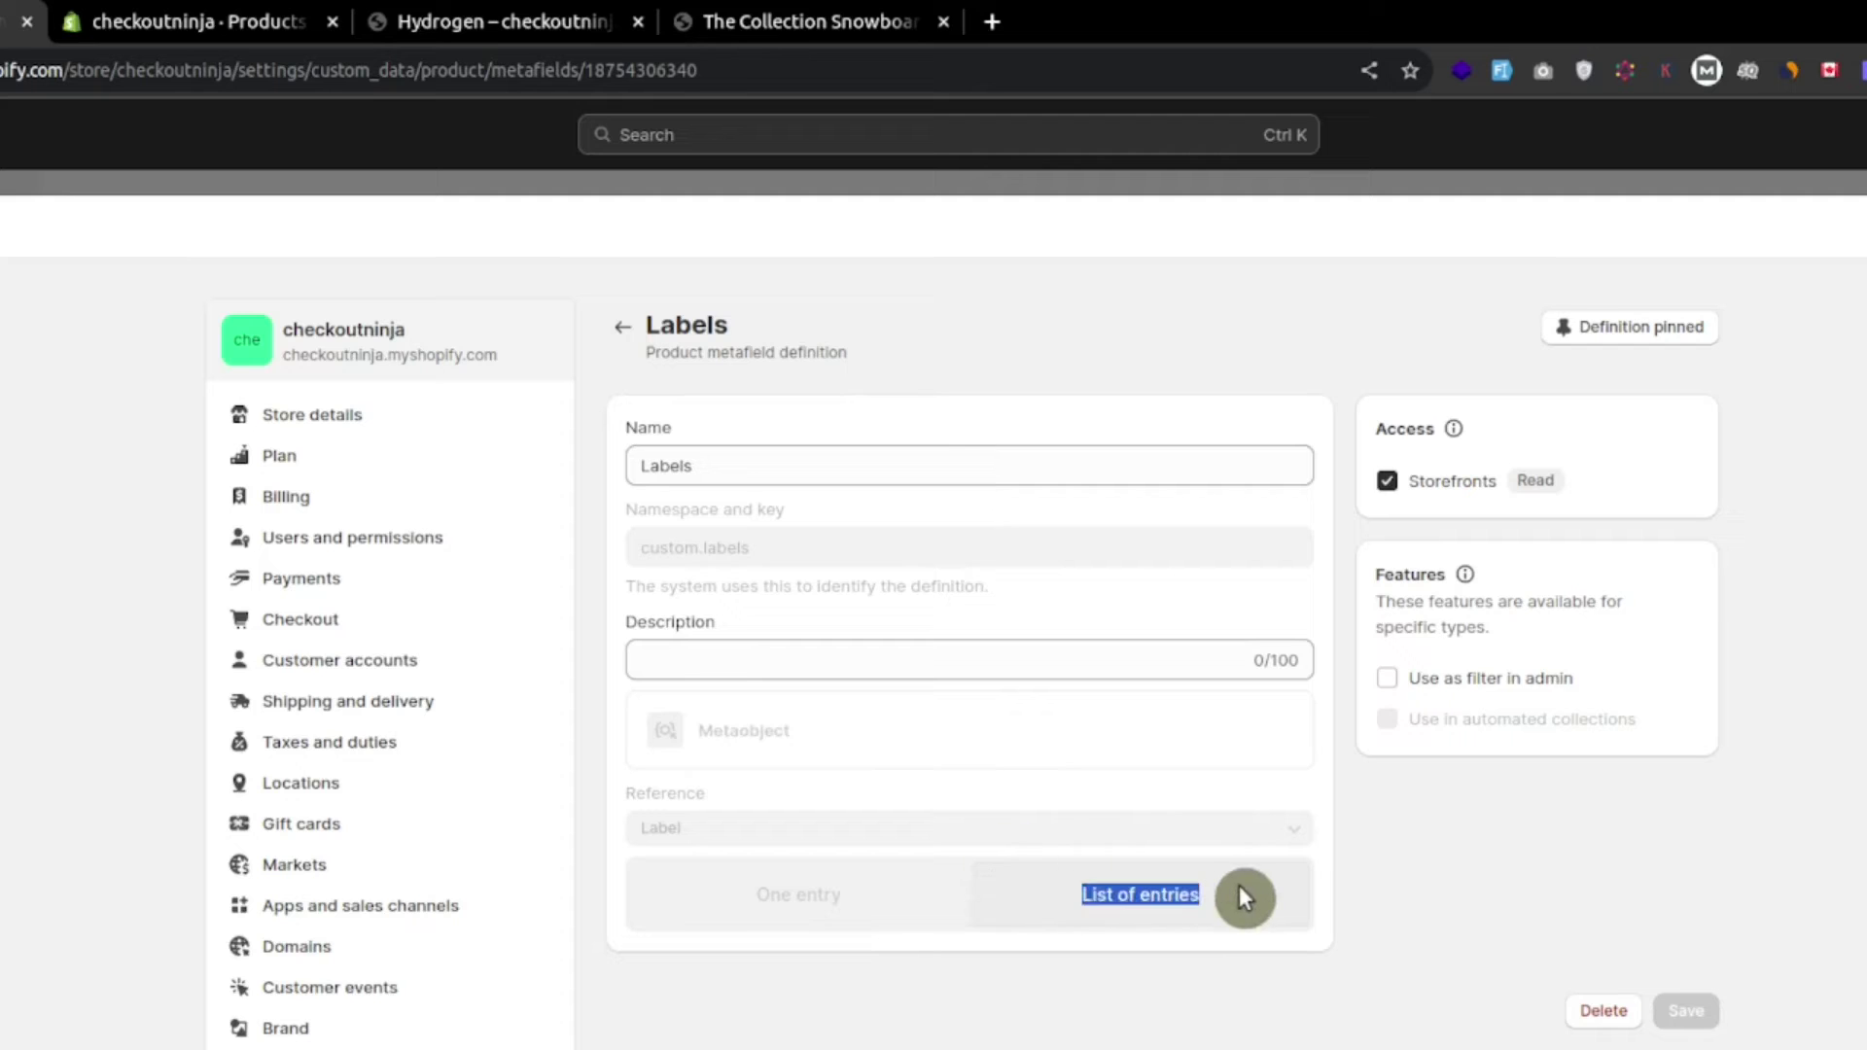
pyautogui.click(672, 829)
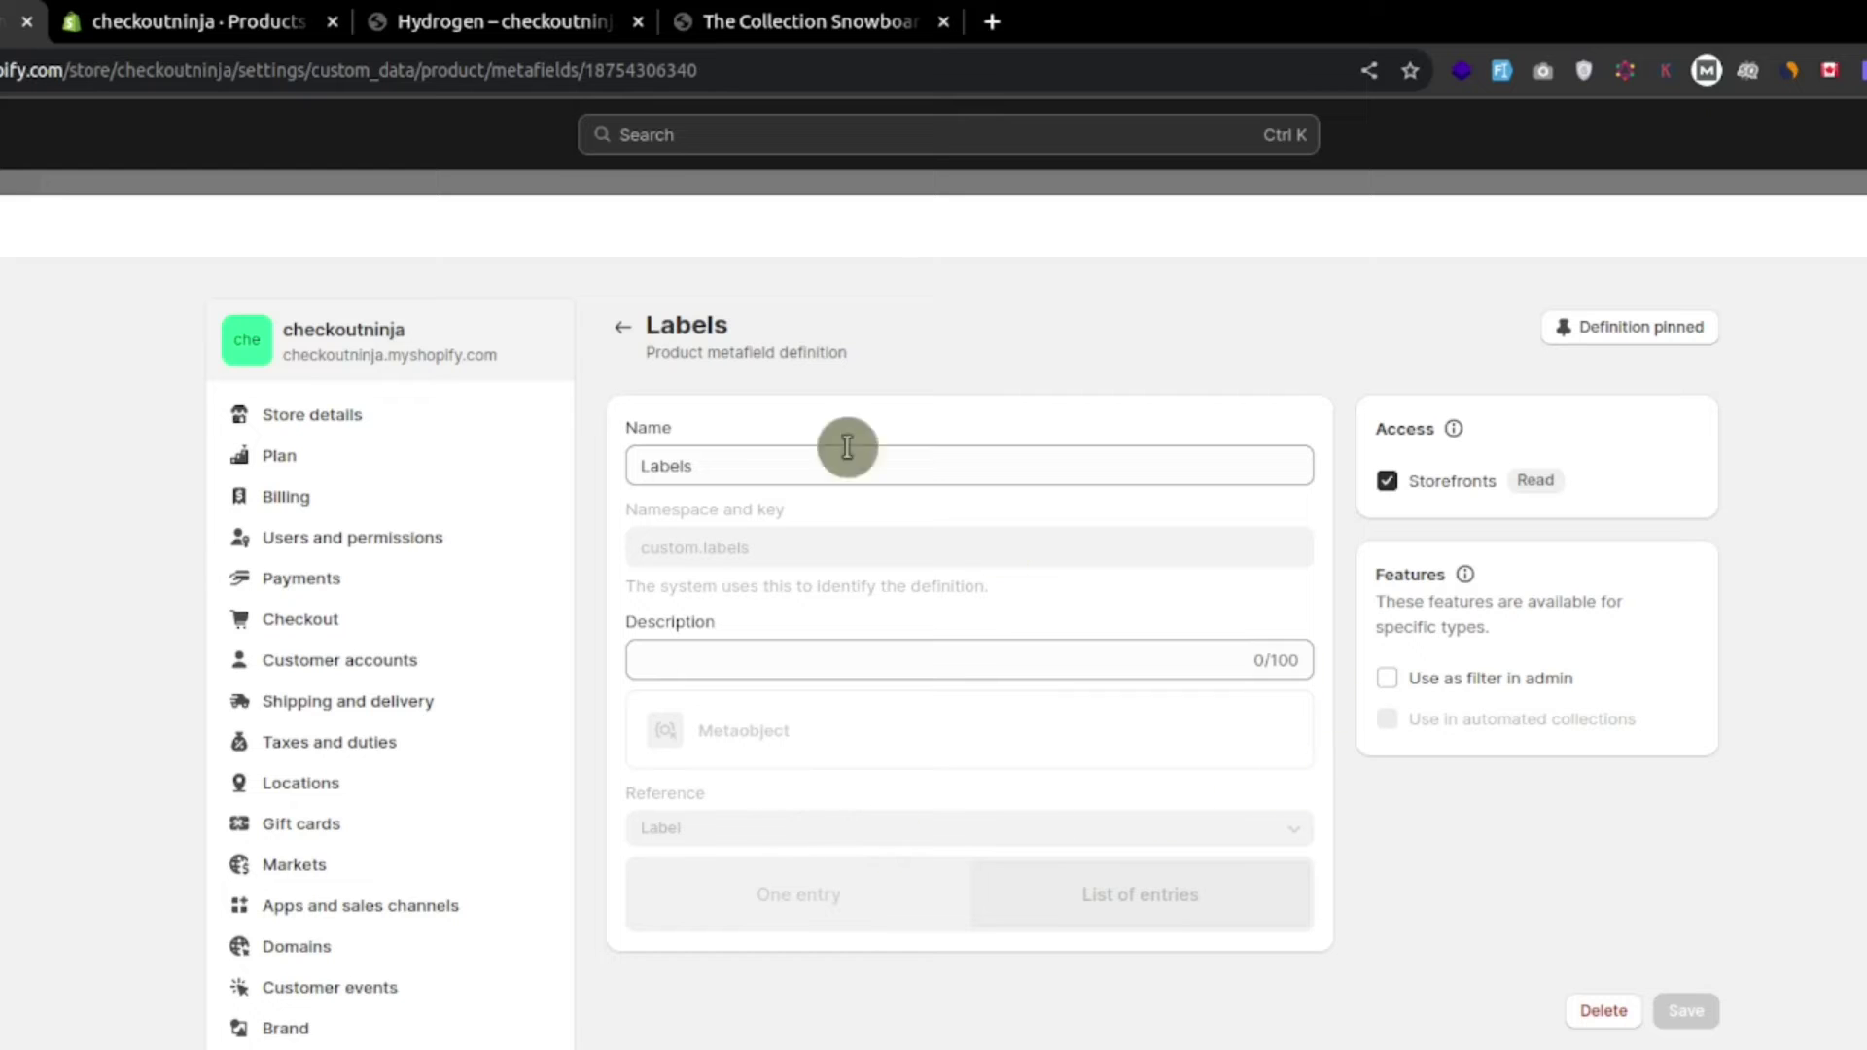
# Open the snowboard's Labels entry picker showing Summer, Winter collection and New Arrival checked
pyautogui.click(235, 22)
pyautogui.scroll(-10, 274, 689)
pyautogui.scroll(-8, 272, 690)
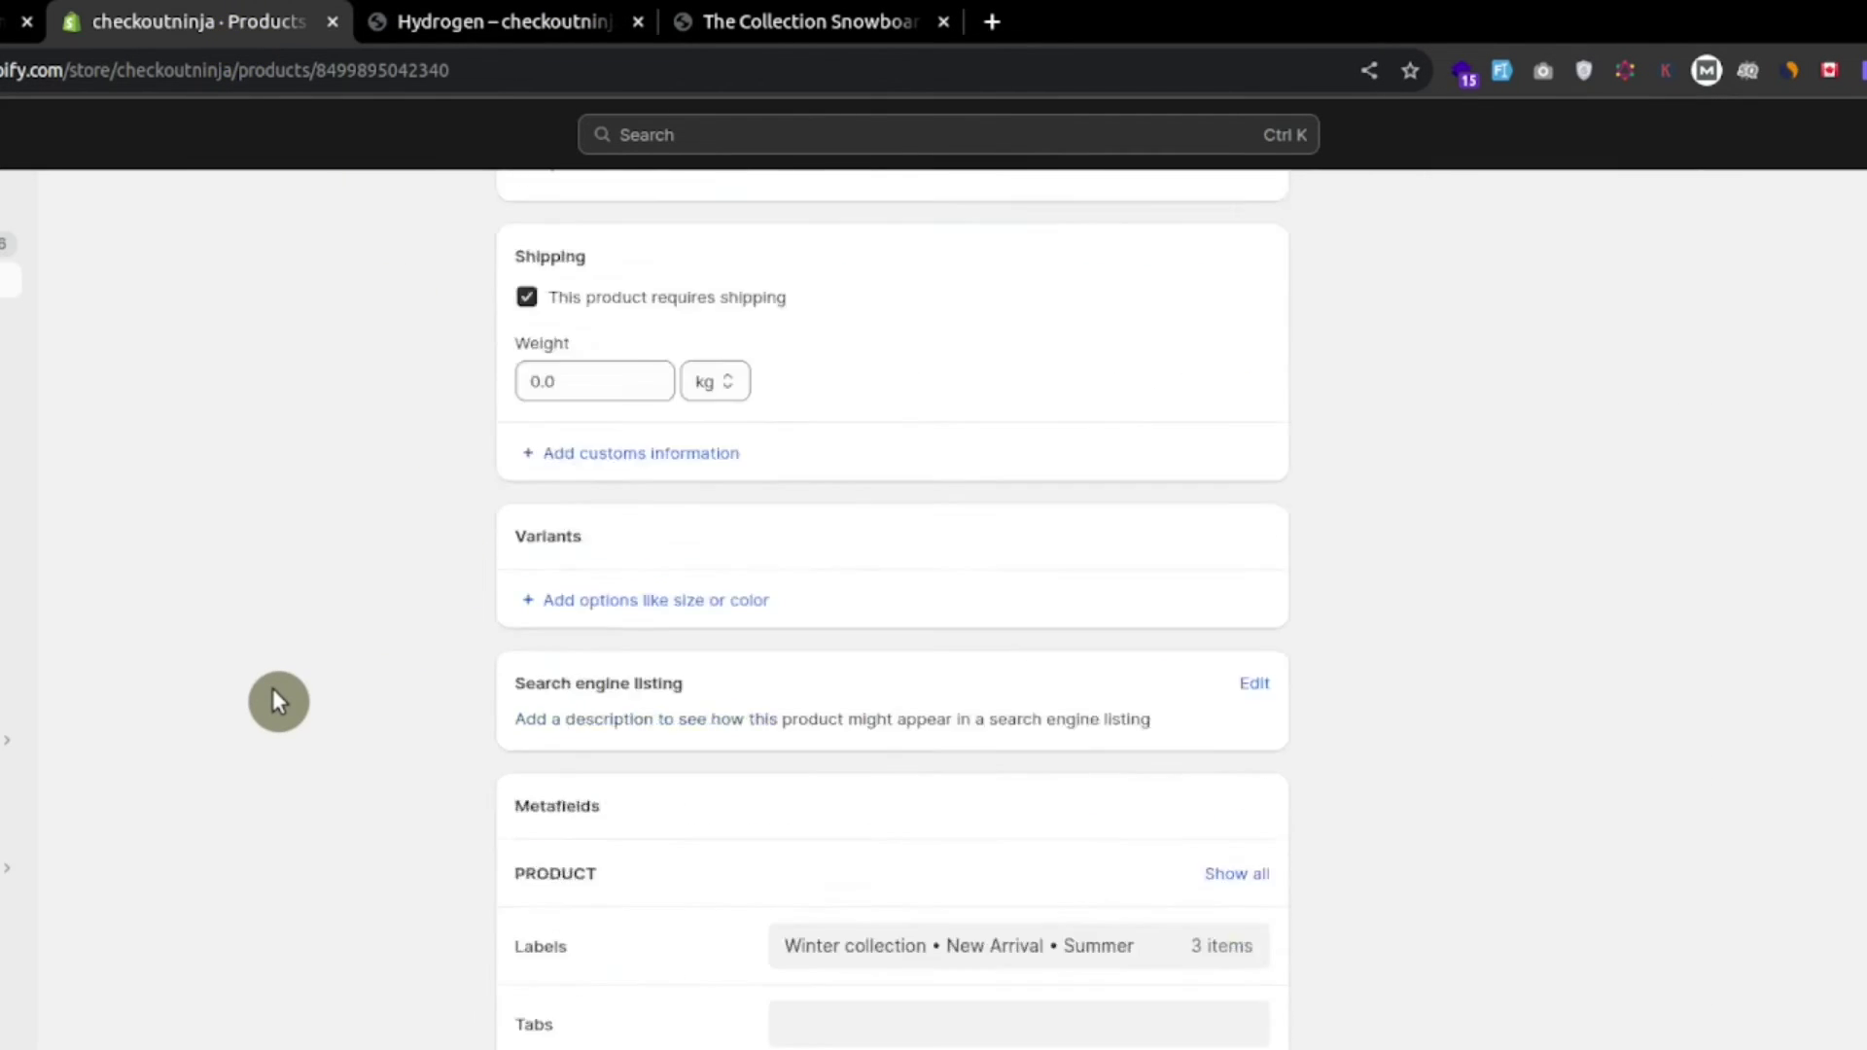
pyautogui.scroll(-4, 278, 688)
pyautogui.click(1204, 328)
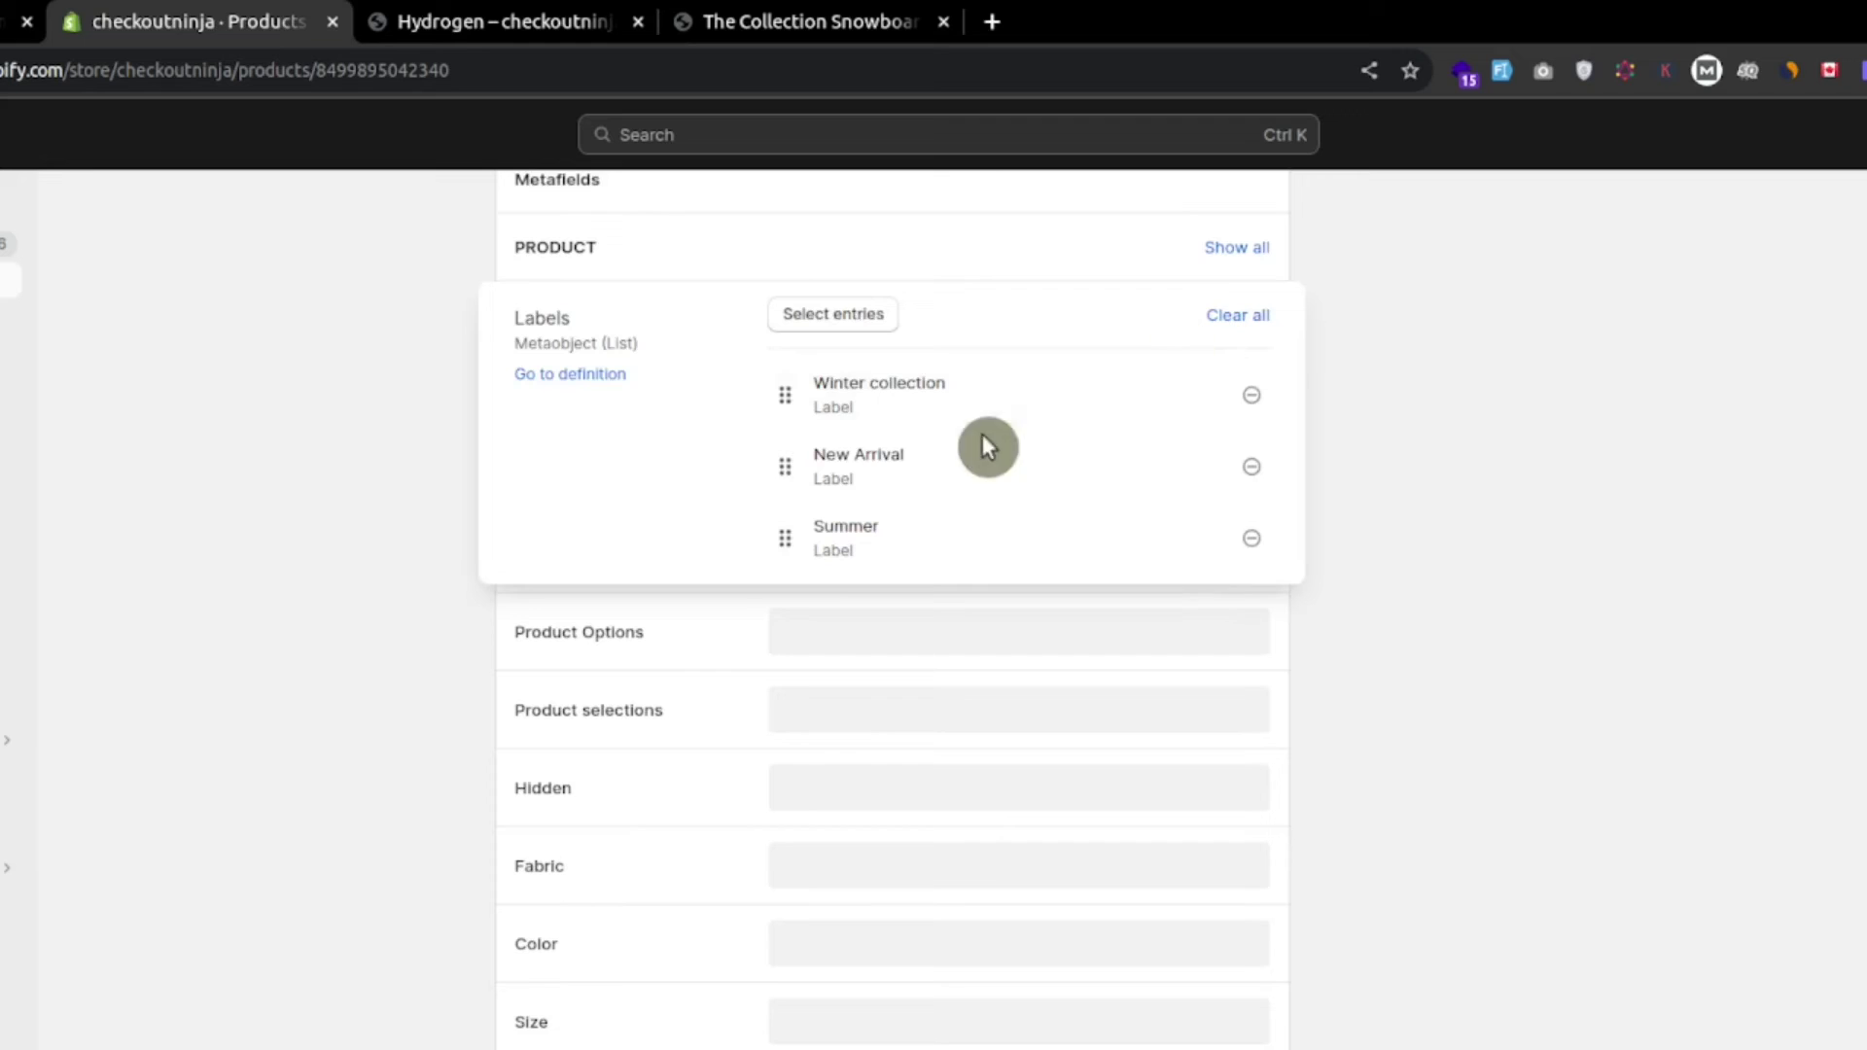
pyautogui.click(875, 322)
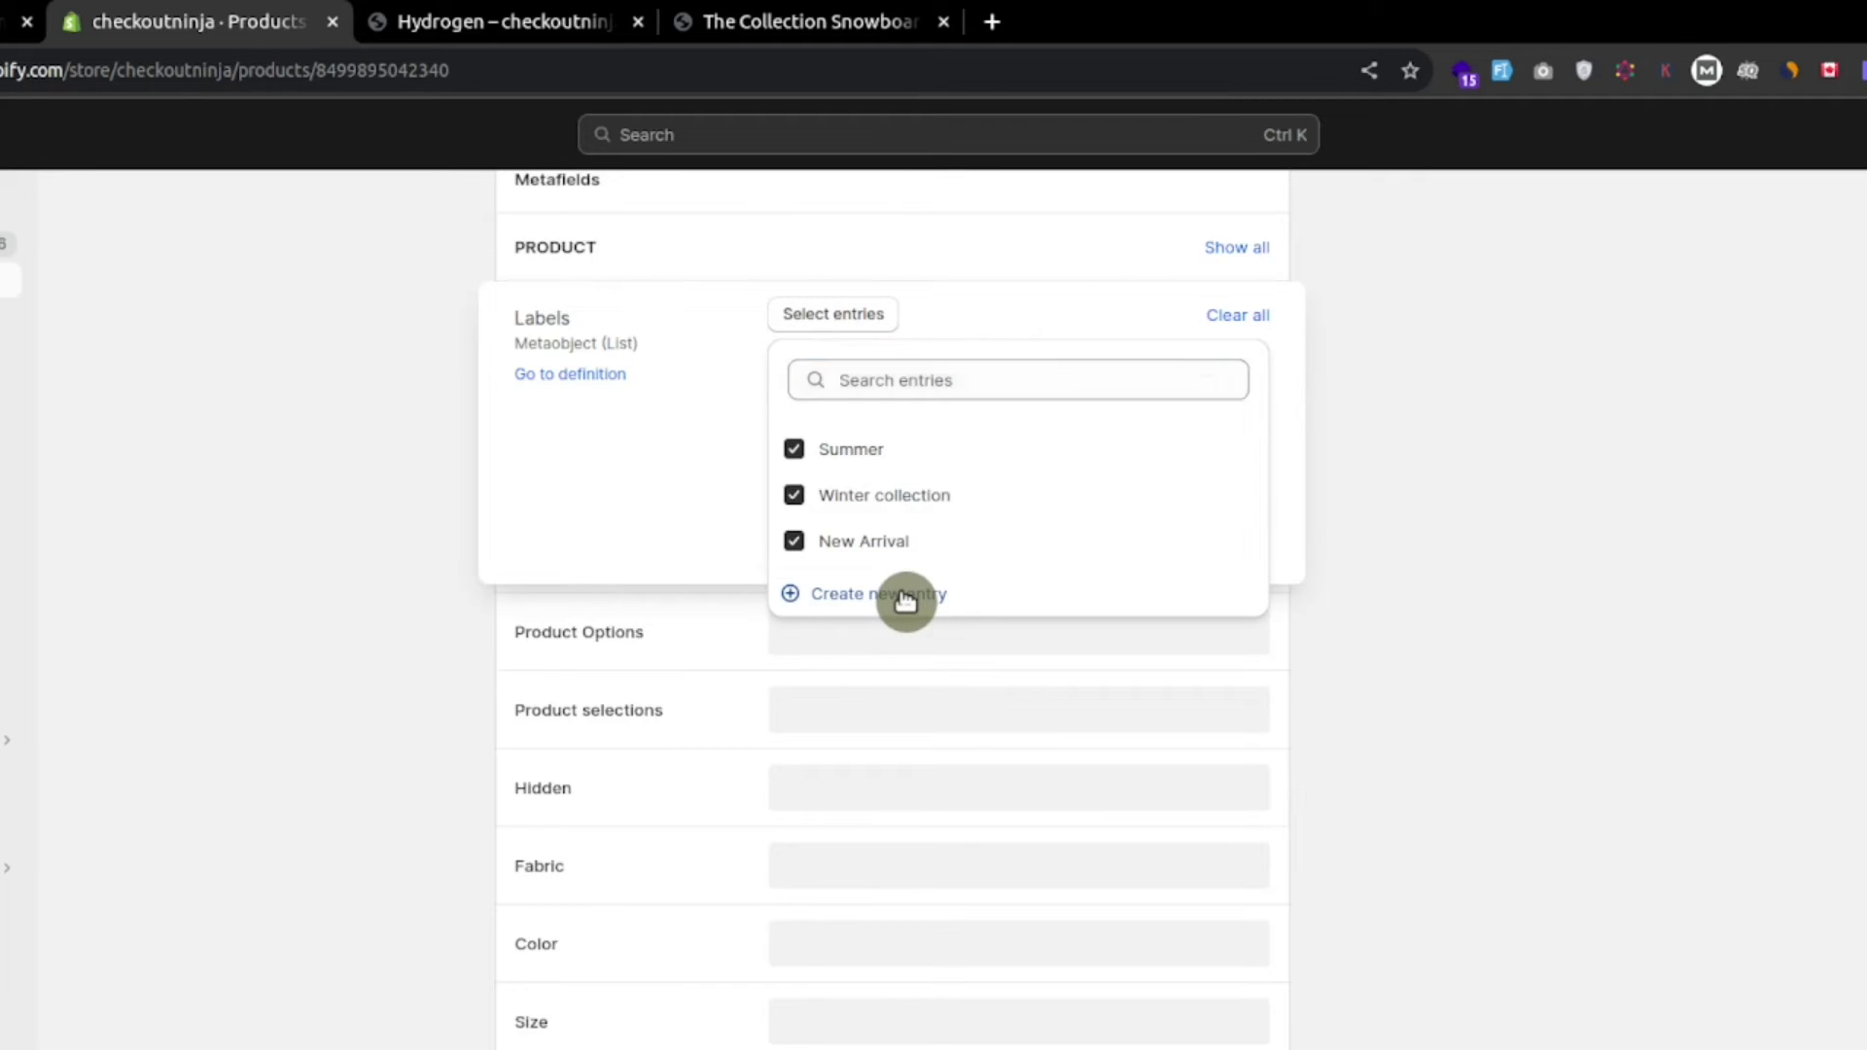
# Create a Label entry titled Something with color #AC3F3F and save the snowboard
pyautogui.click(879, 593)
pyautogui.click(614, 421)
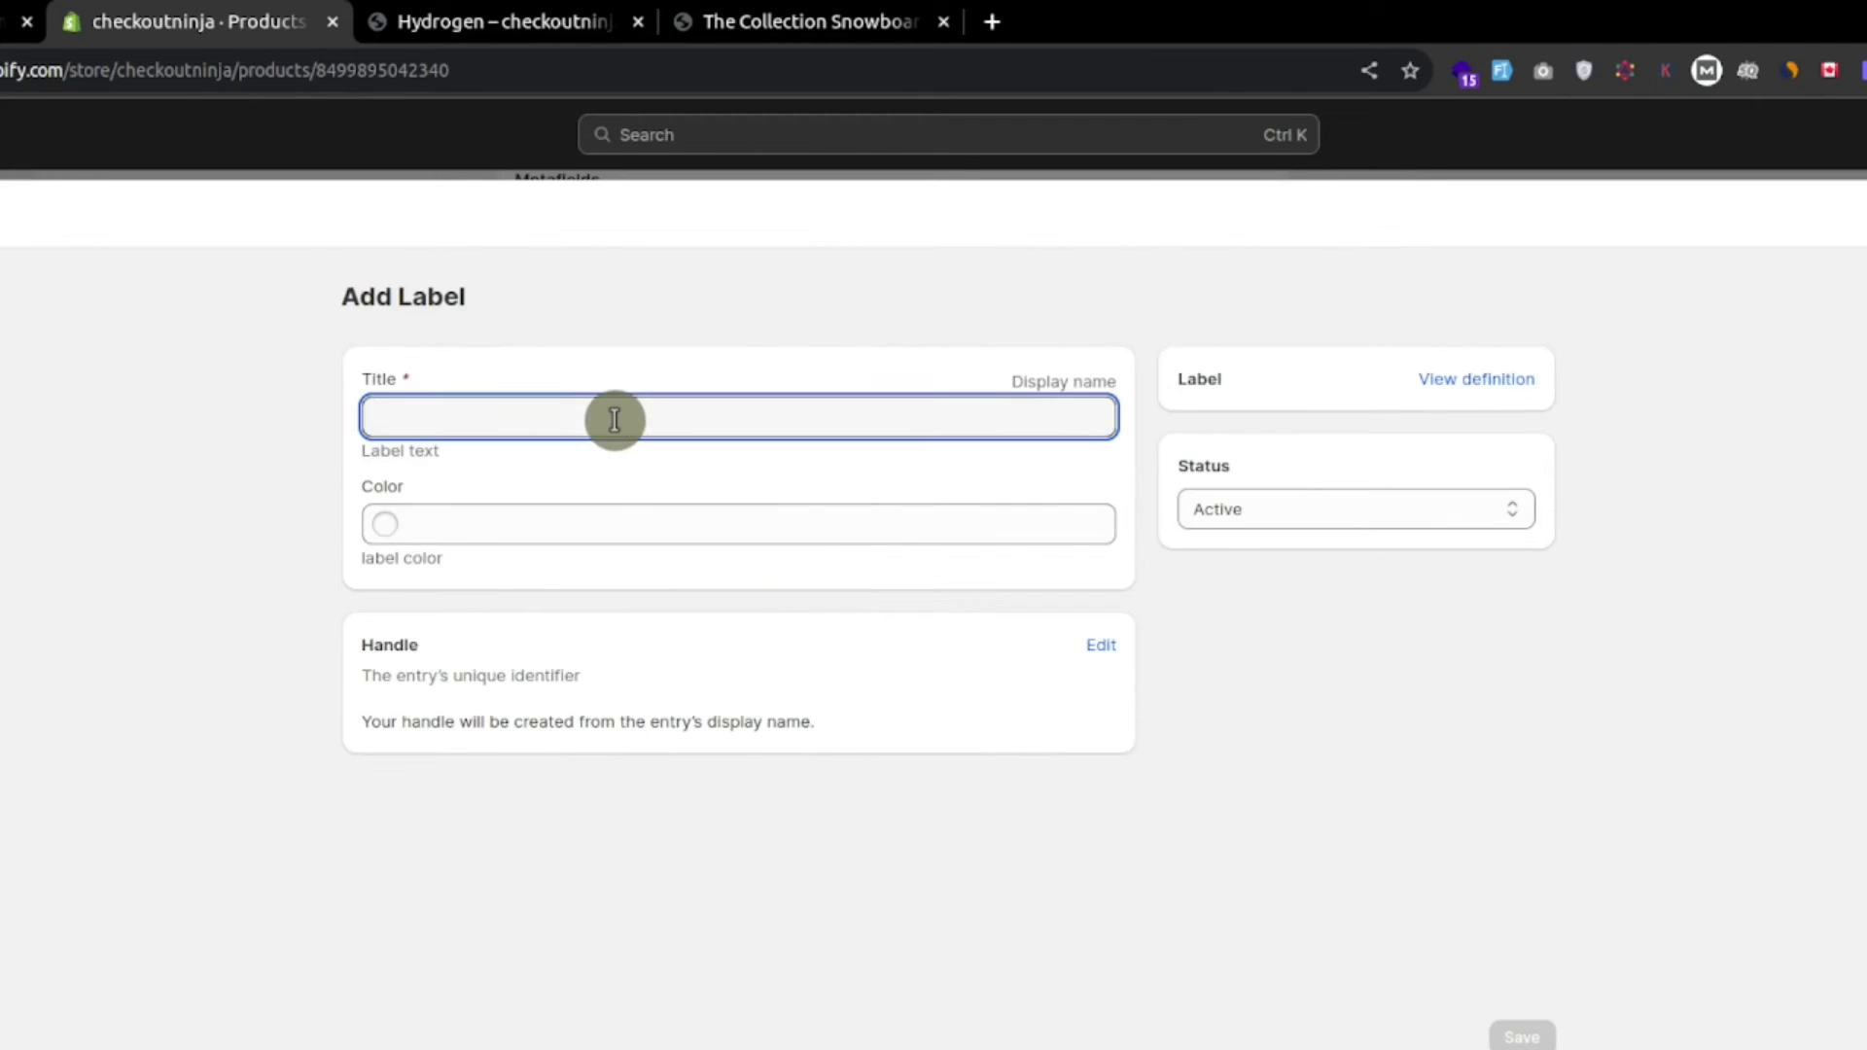
pyautogui.write('Something')
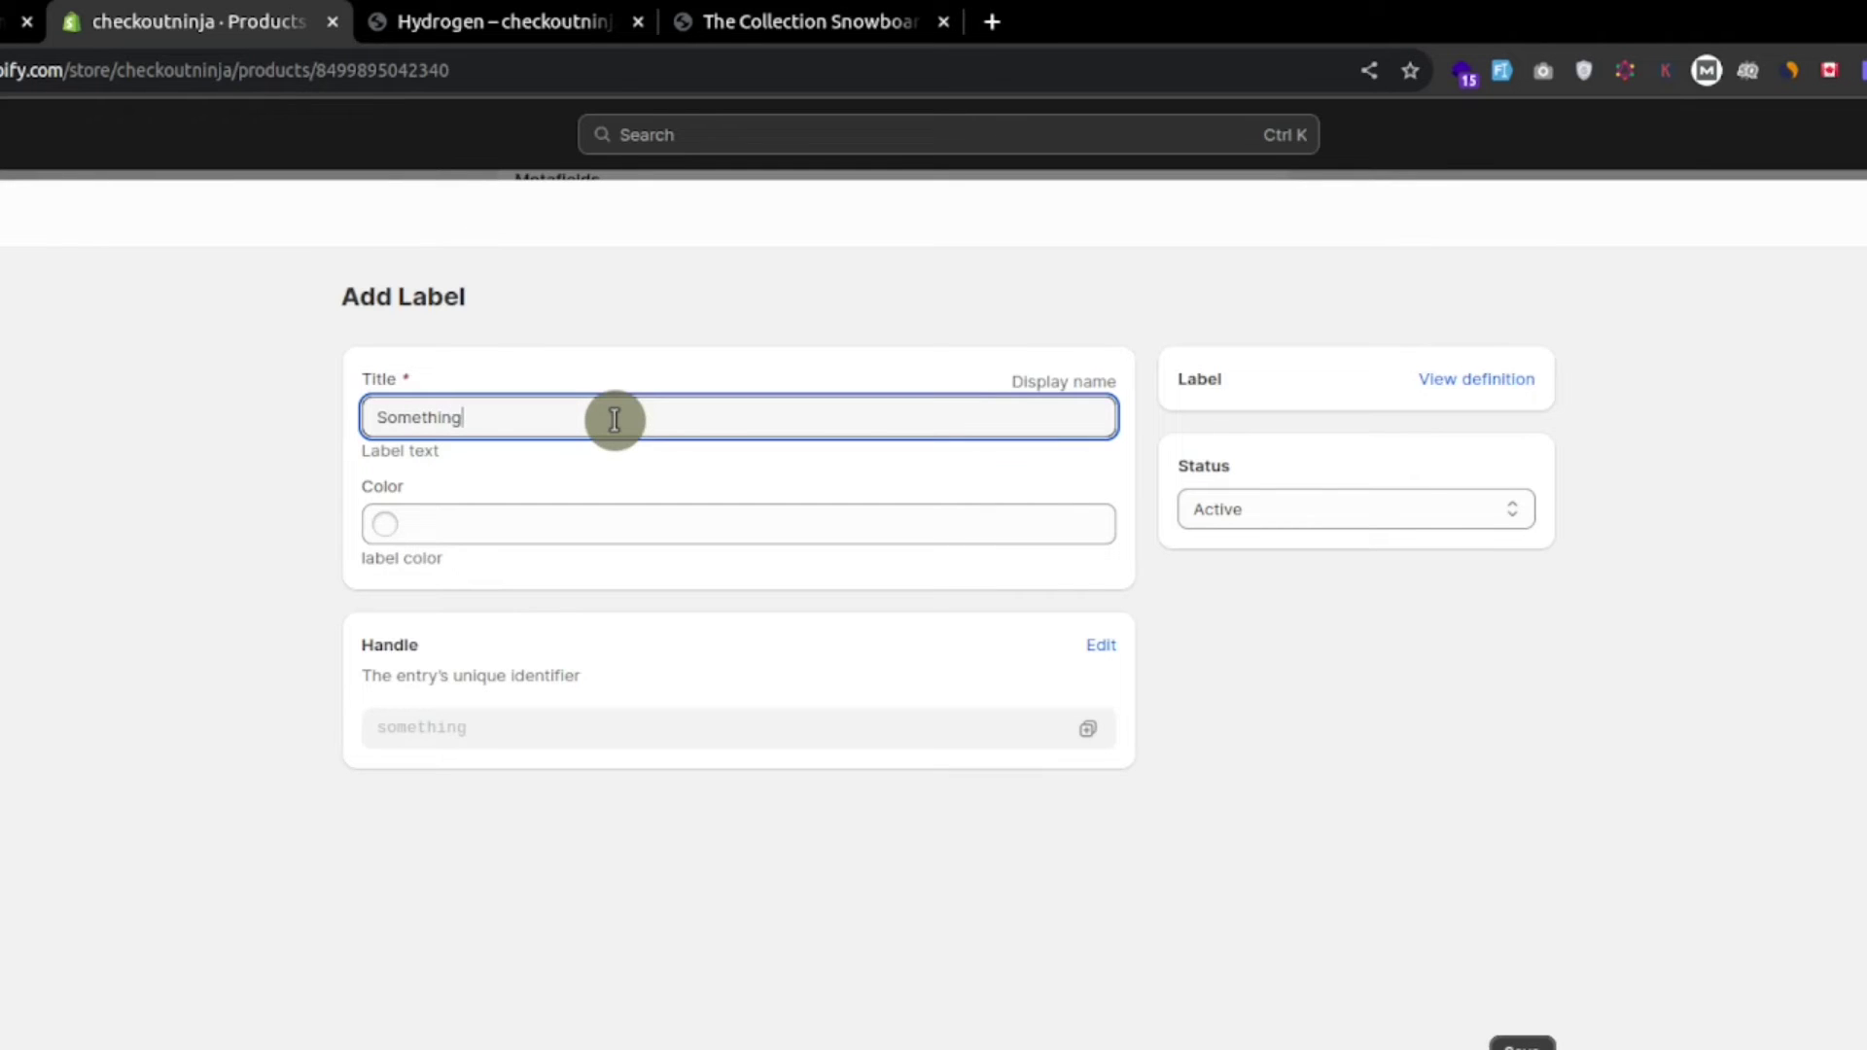
pyautogui.click(567, 528)
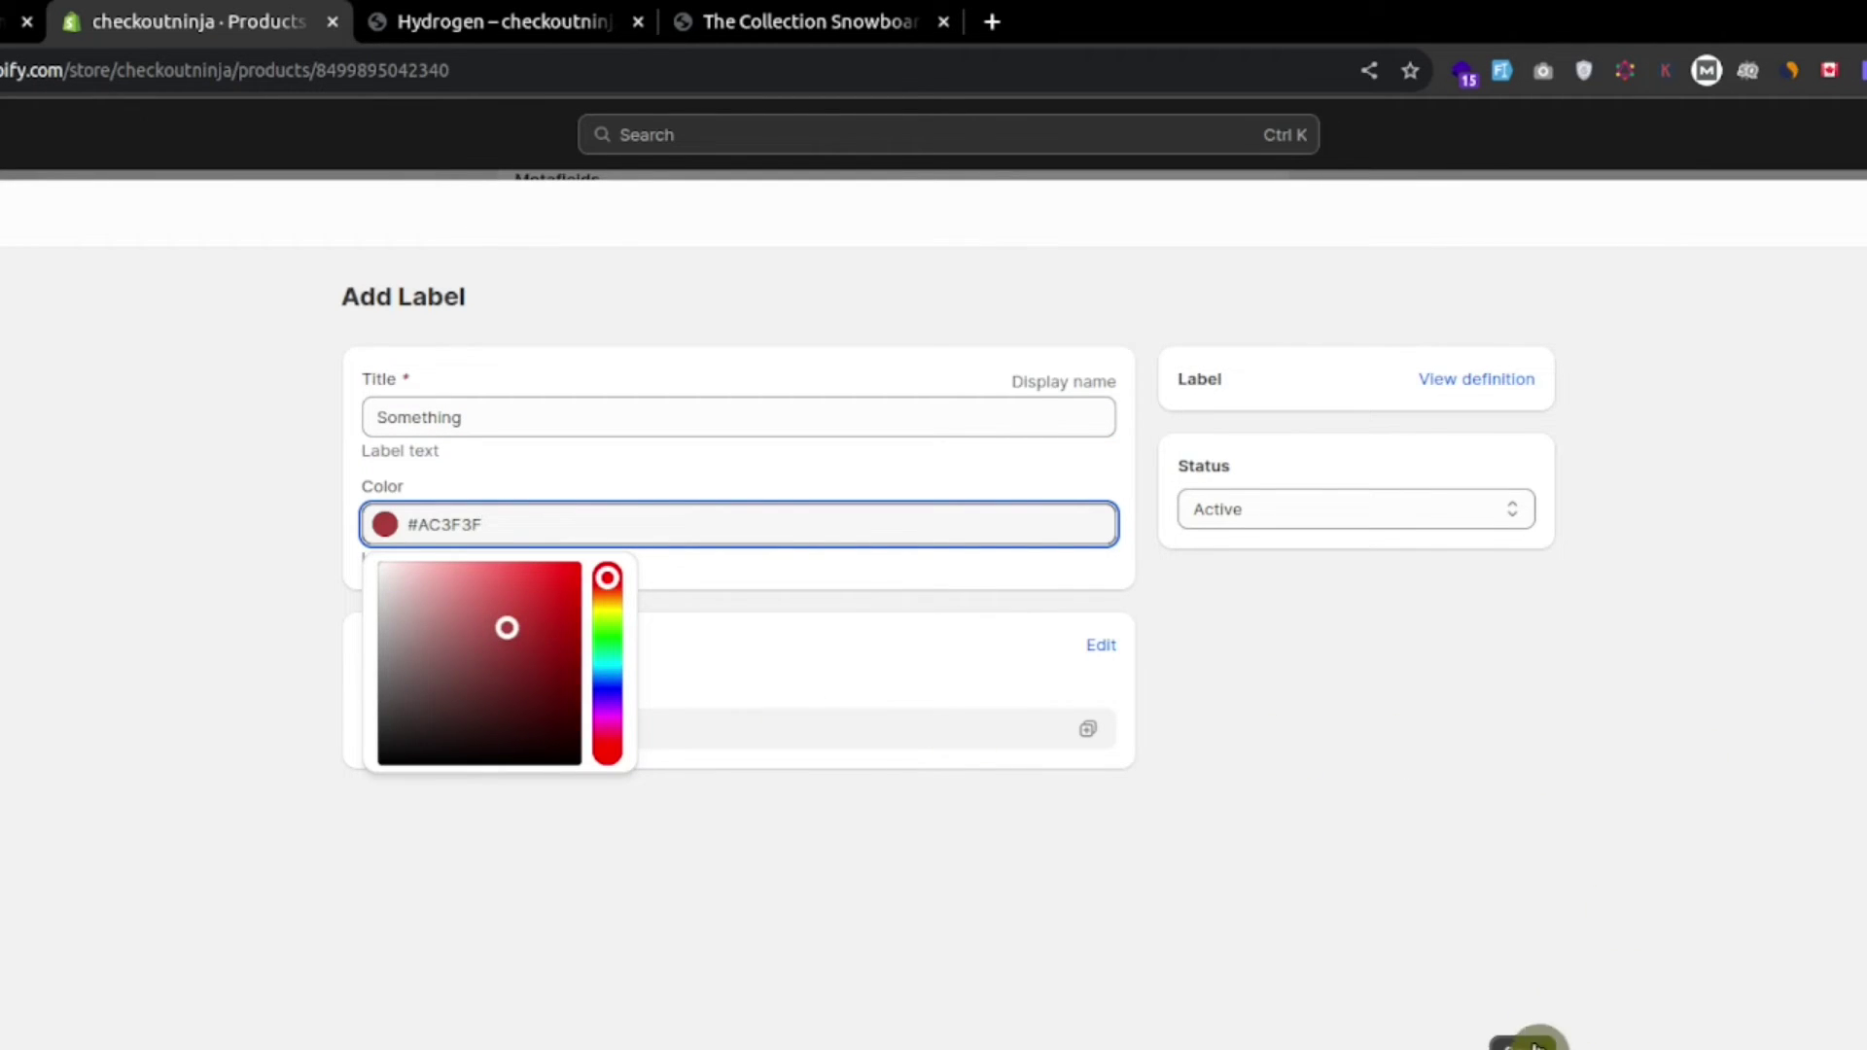
pyautogui.click(1546, 1007)
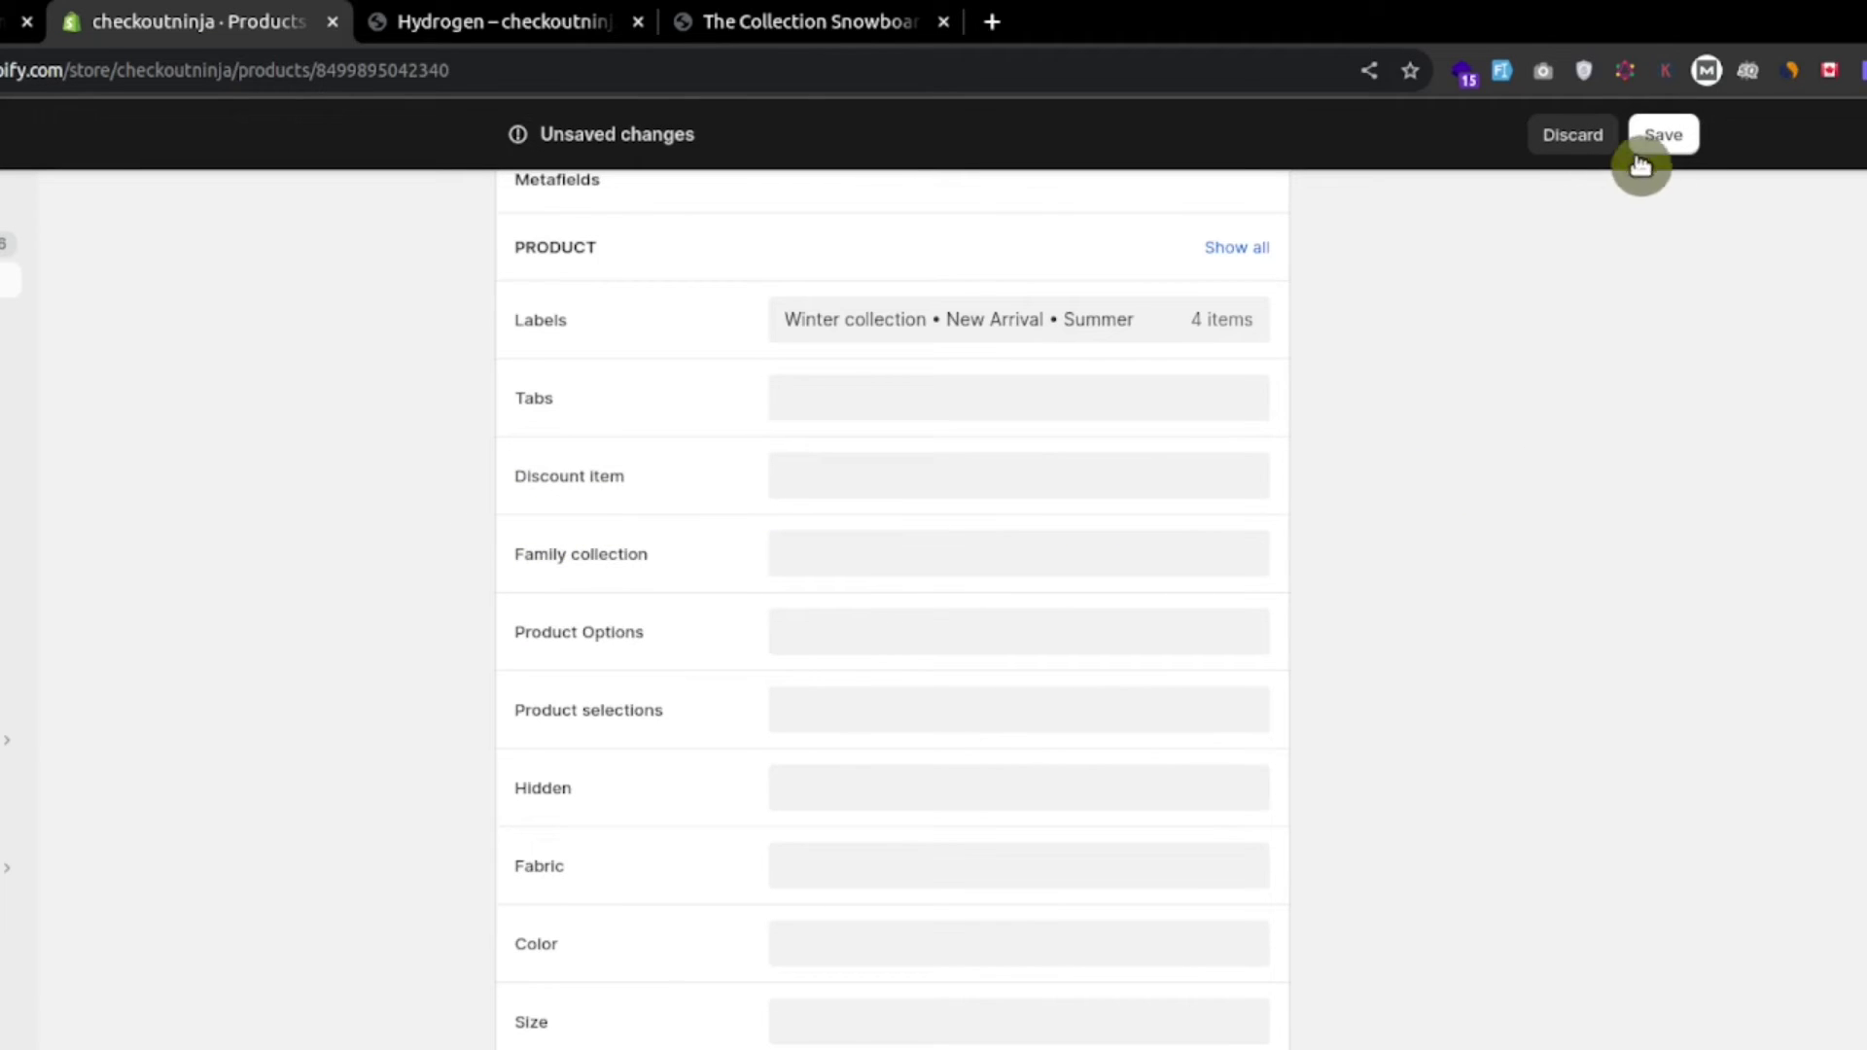
pyautogui.click(1663, 134)
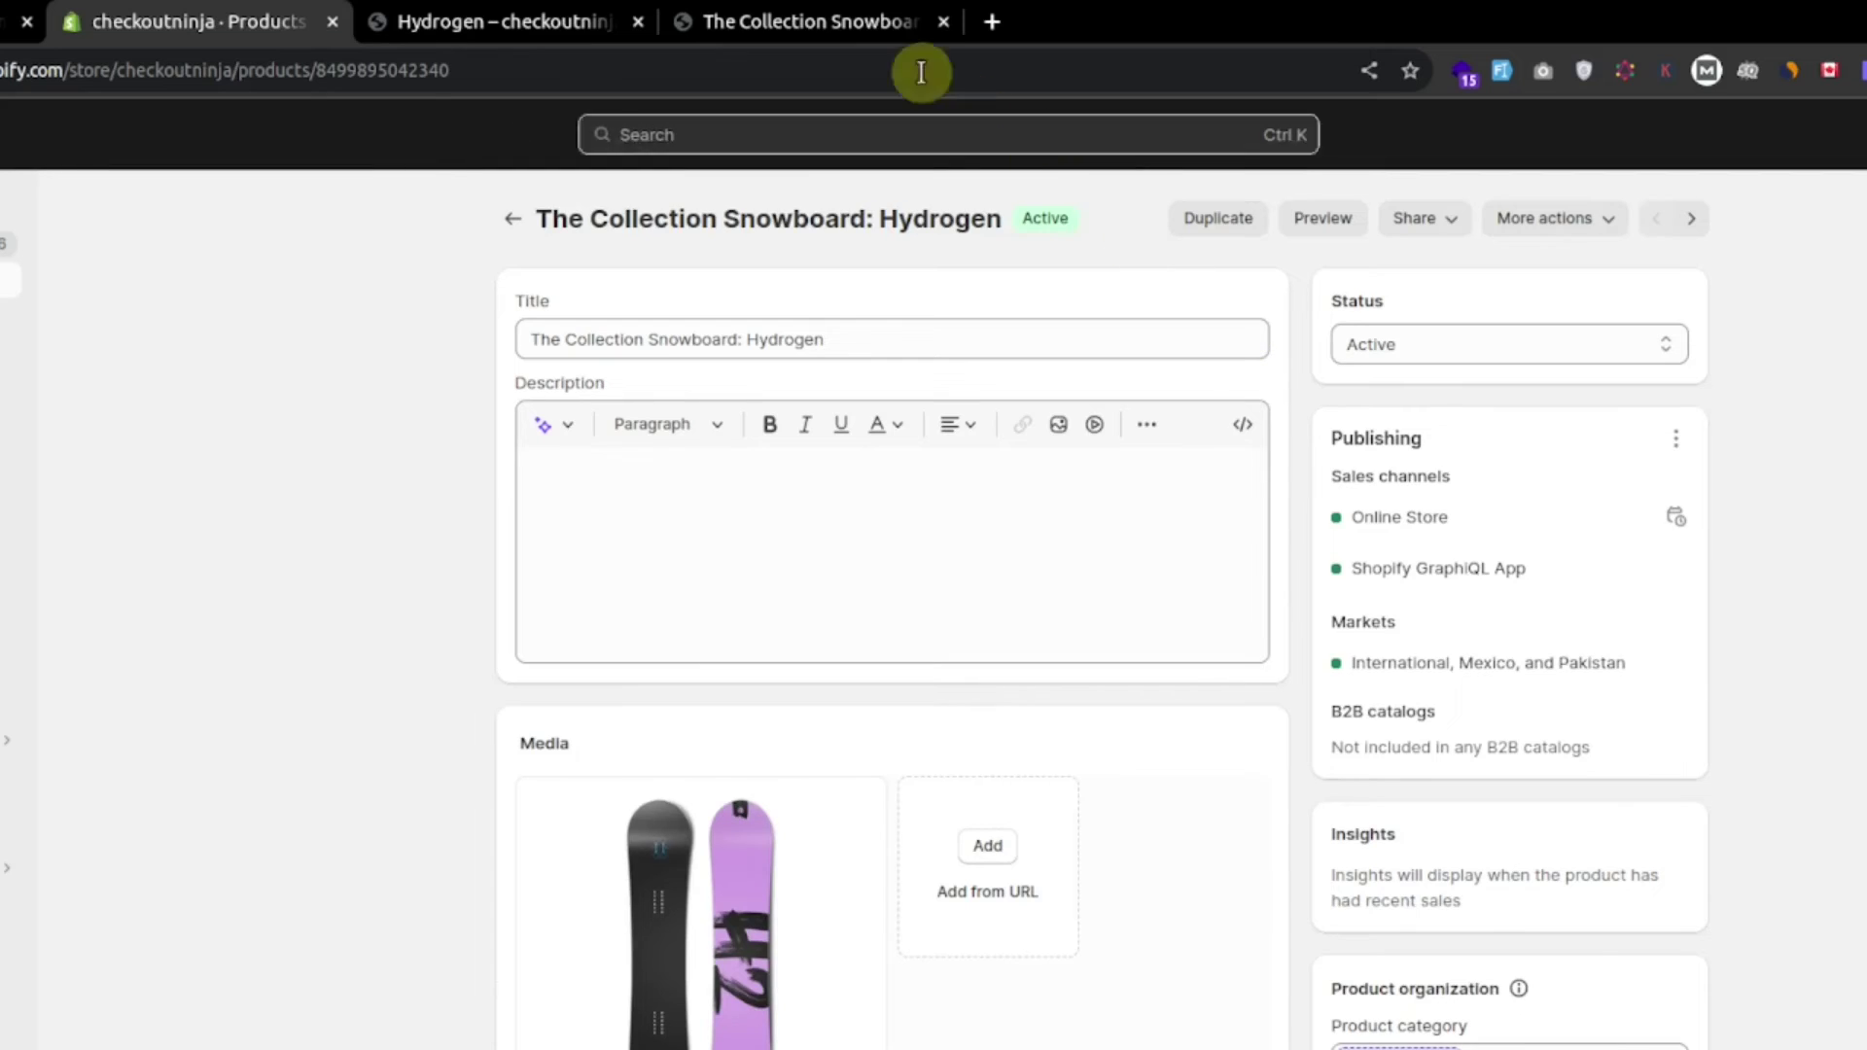
# Show the storefront snowboard page with the new red Something badge below Summer
pyautogui.click(807, 22)
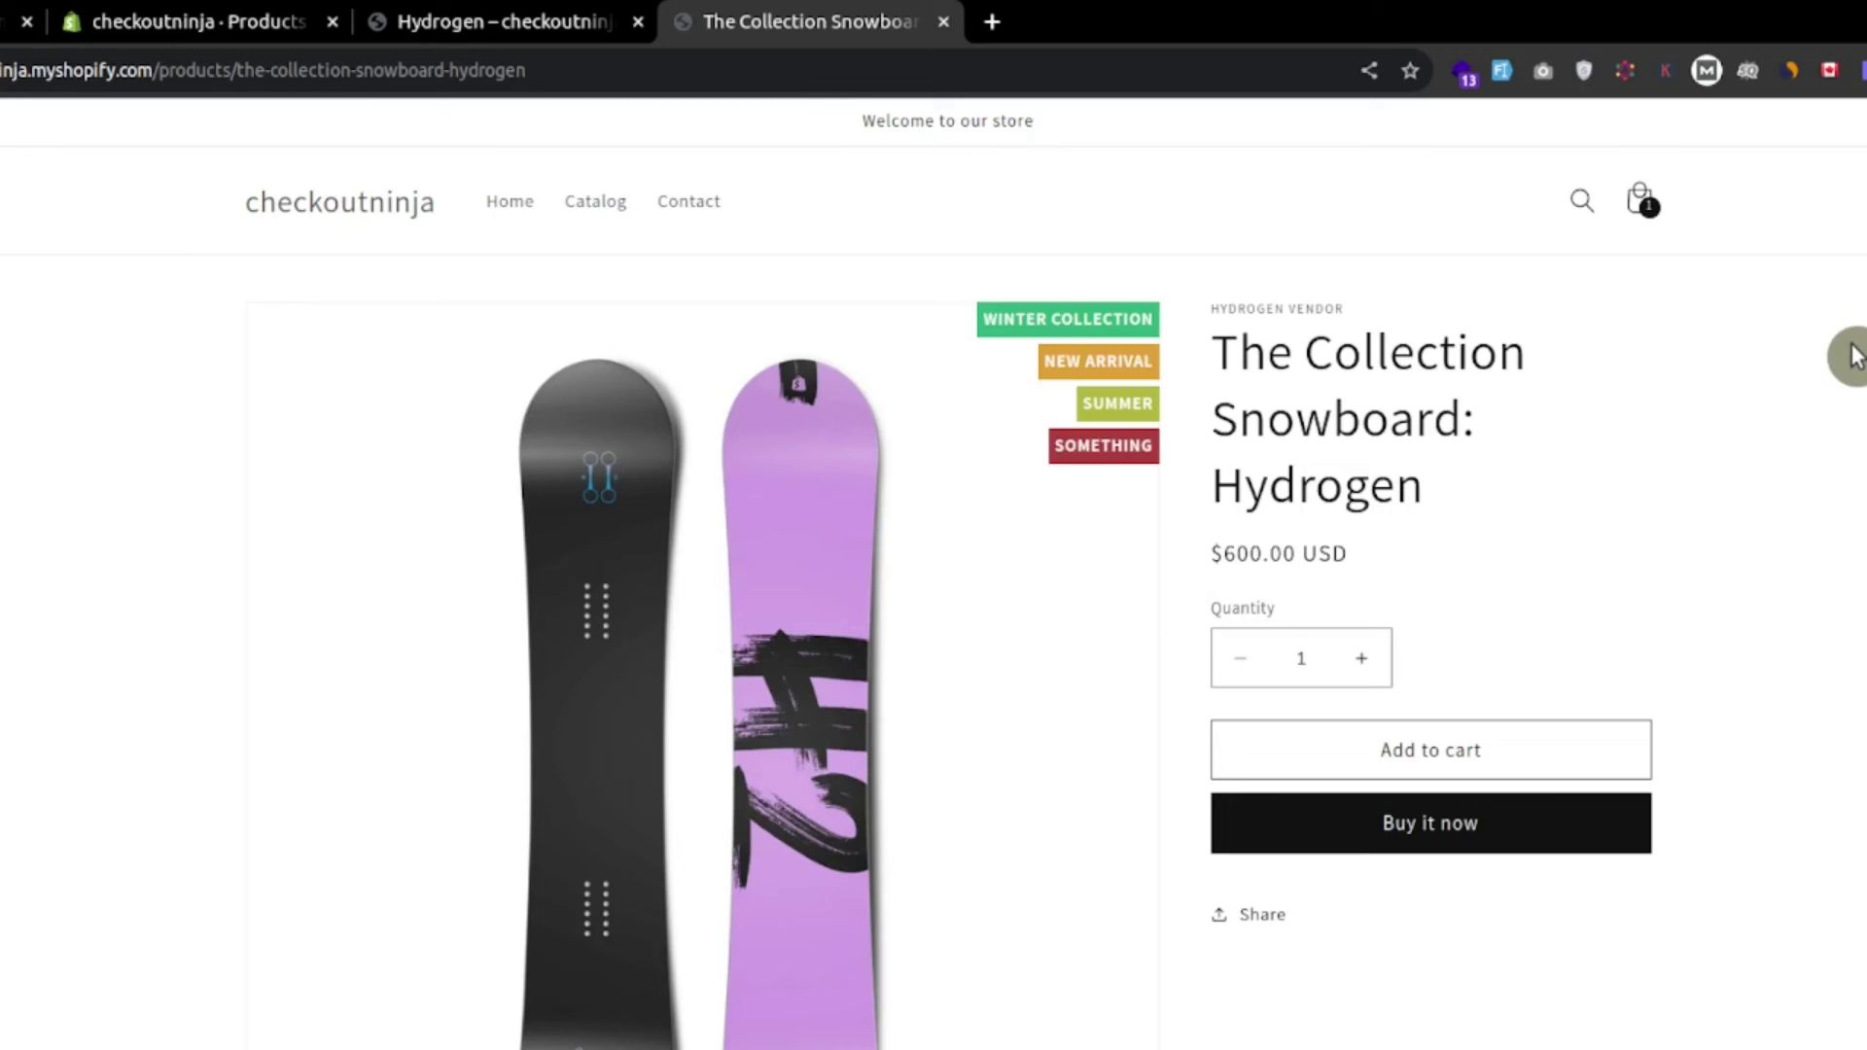
pyautogui.moveTo(1217, 485); pyautogui.dragTo(1284, 510)
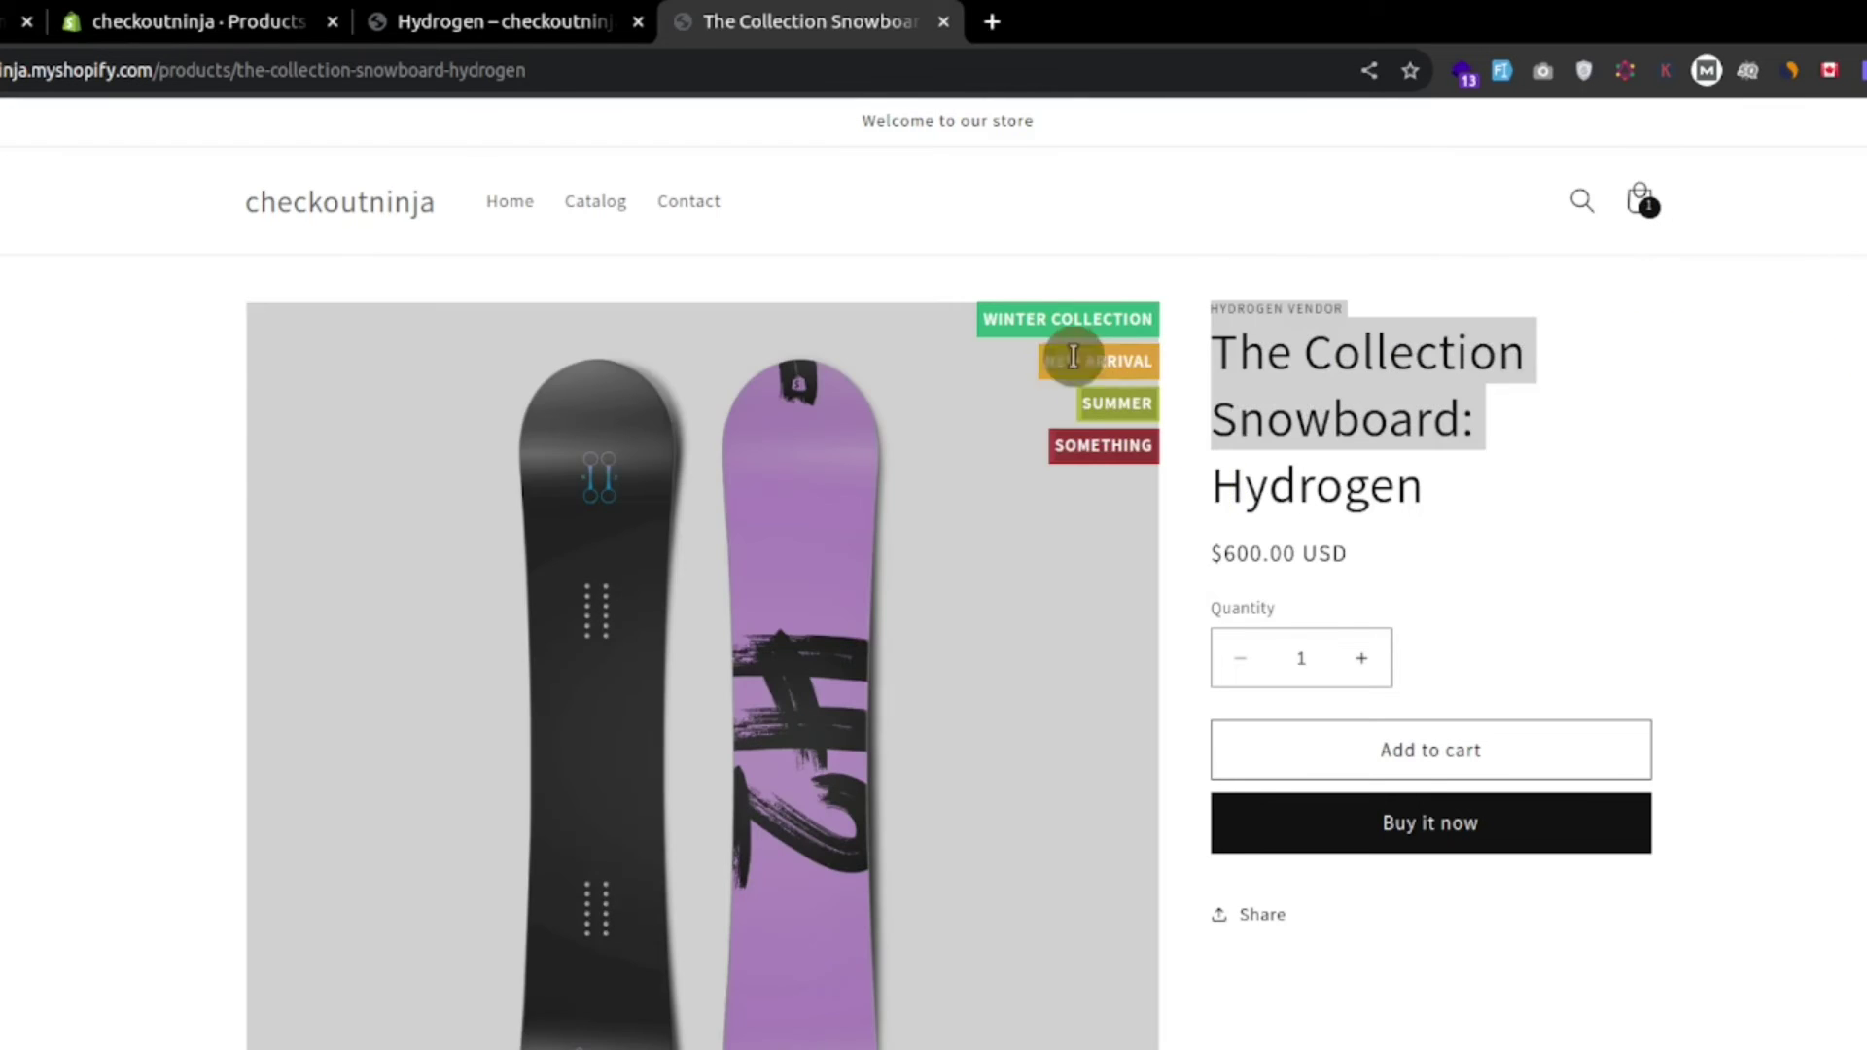
pyautogui.click(1284, 510)
# Open product-label.liquid in VS Code and point out the labels metafield assignment on line 1
pyautogui.hotkey('alt', 'Tab')
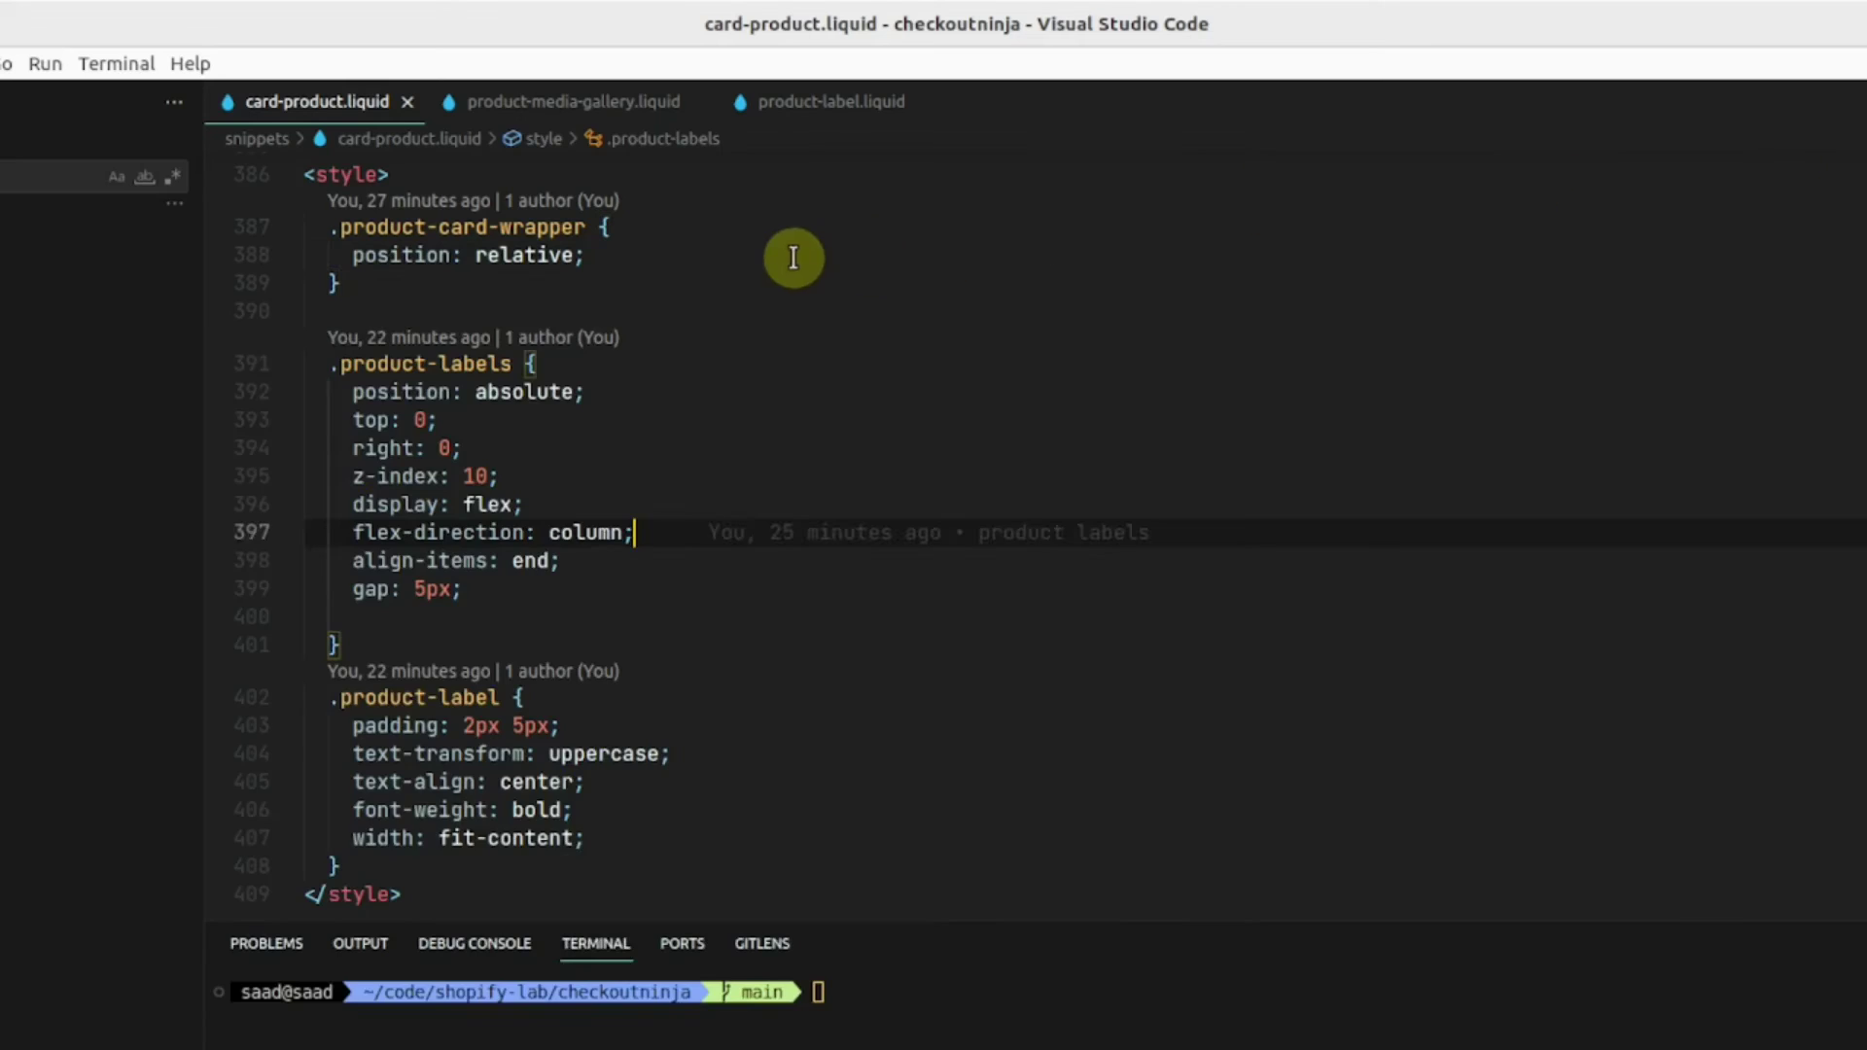
pyautogui.click(809, 101)
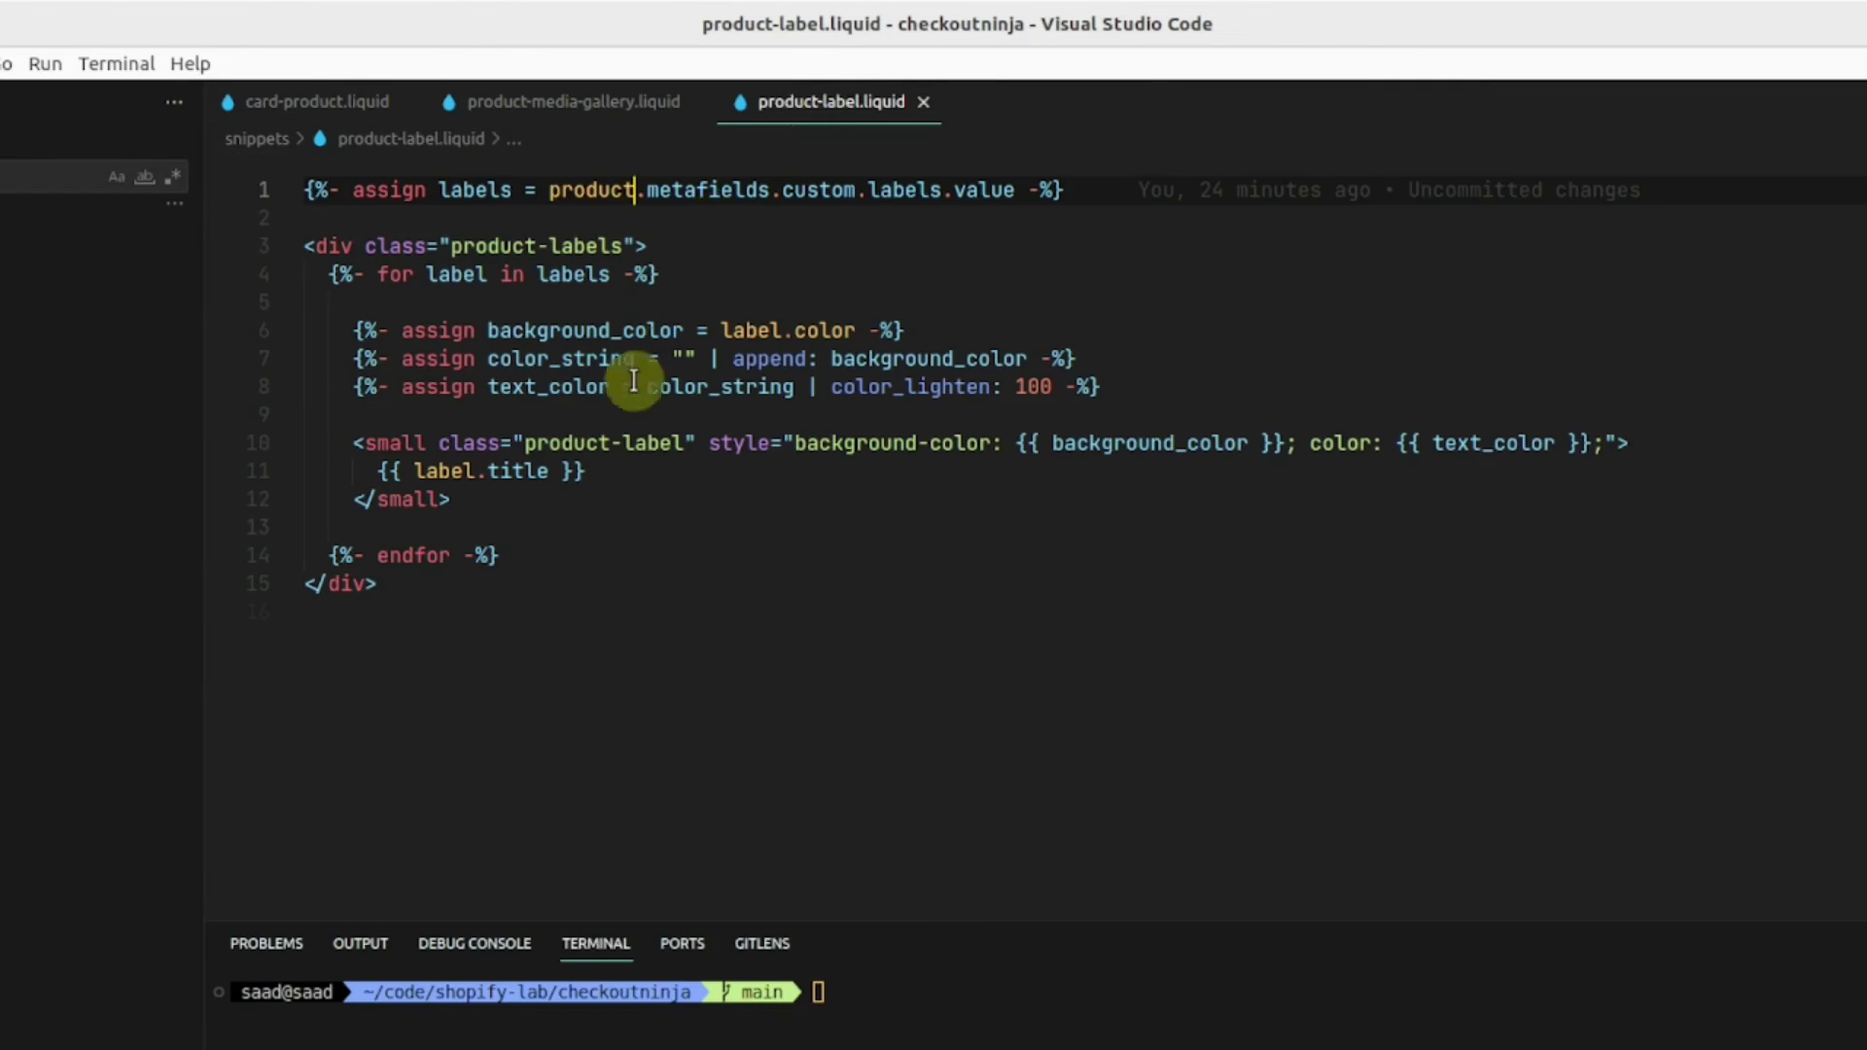
pyautogui.click(617, 529)
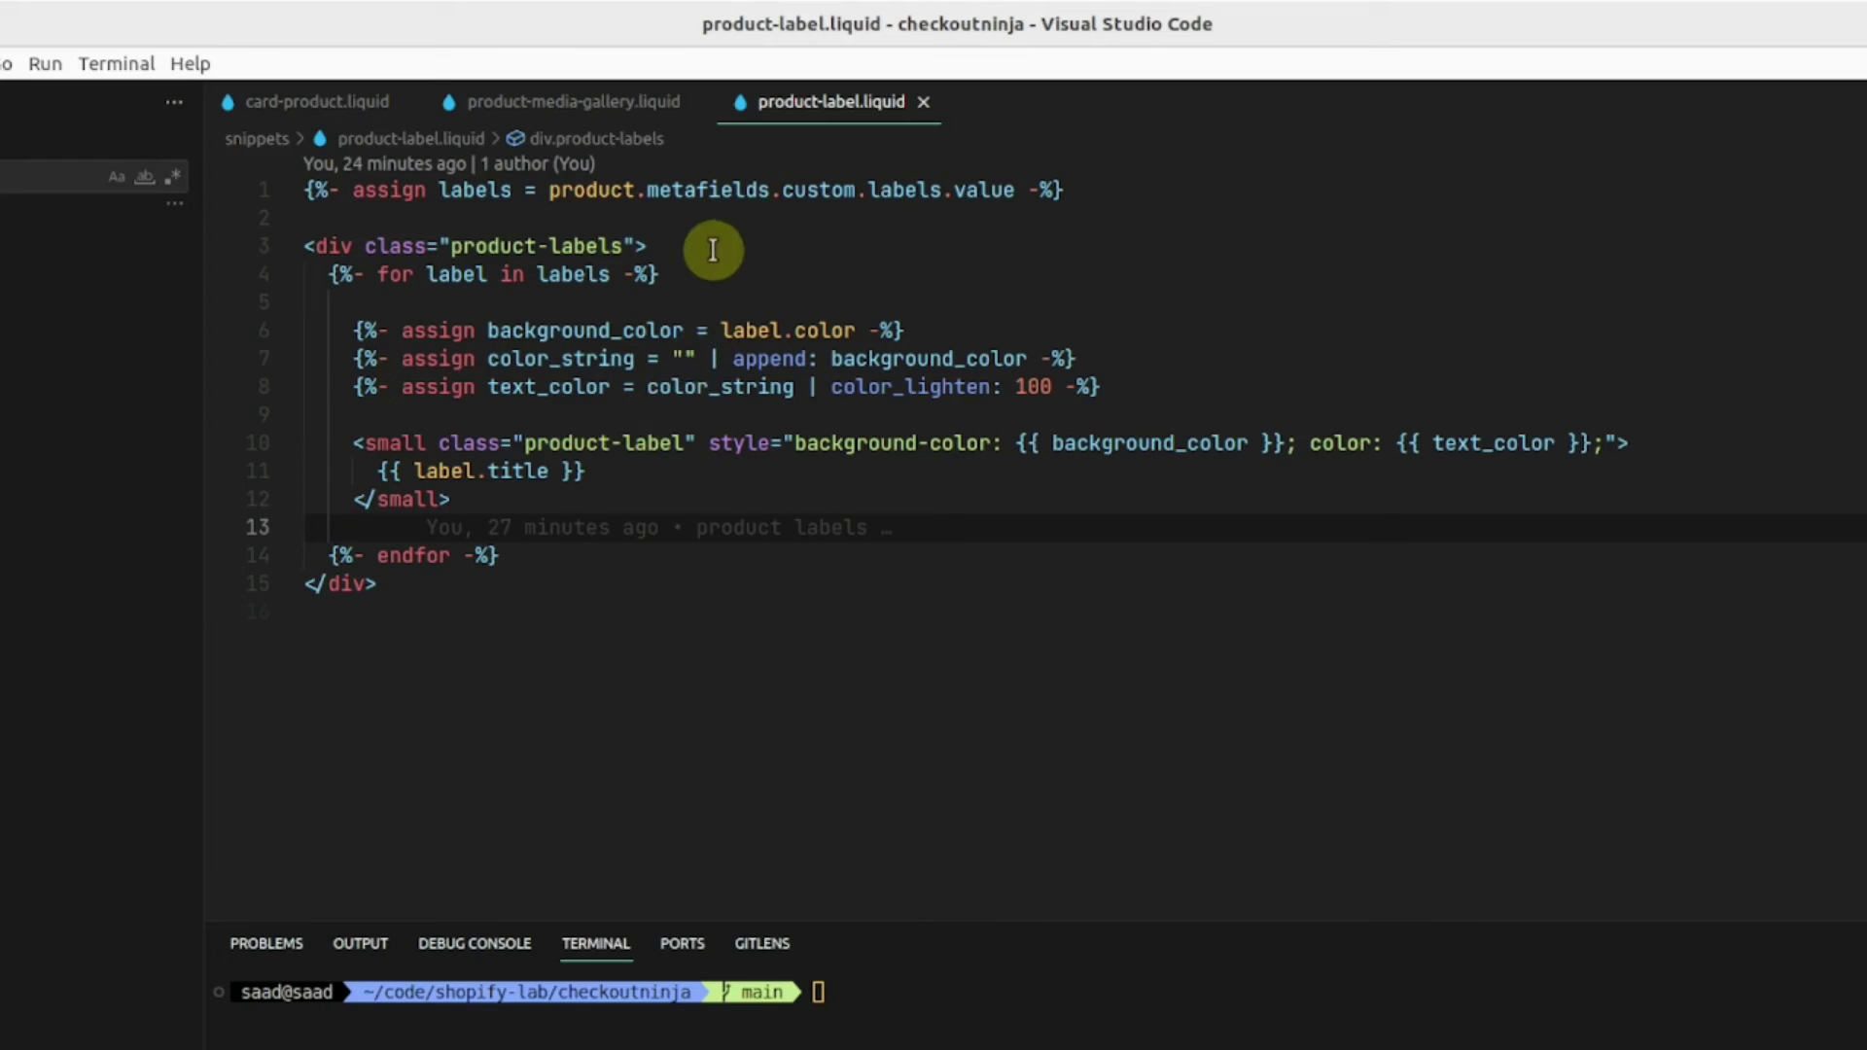
pyautogui.click(542, 217)
pyautogui.click(1013, 189)
pyautogui.click(496, 190)
# Highlight the product-labels wrapper, label loop, colour assignments and badge markup, then show product-media-gallery.liquid
pyautogui.click(597, 520)
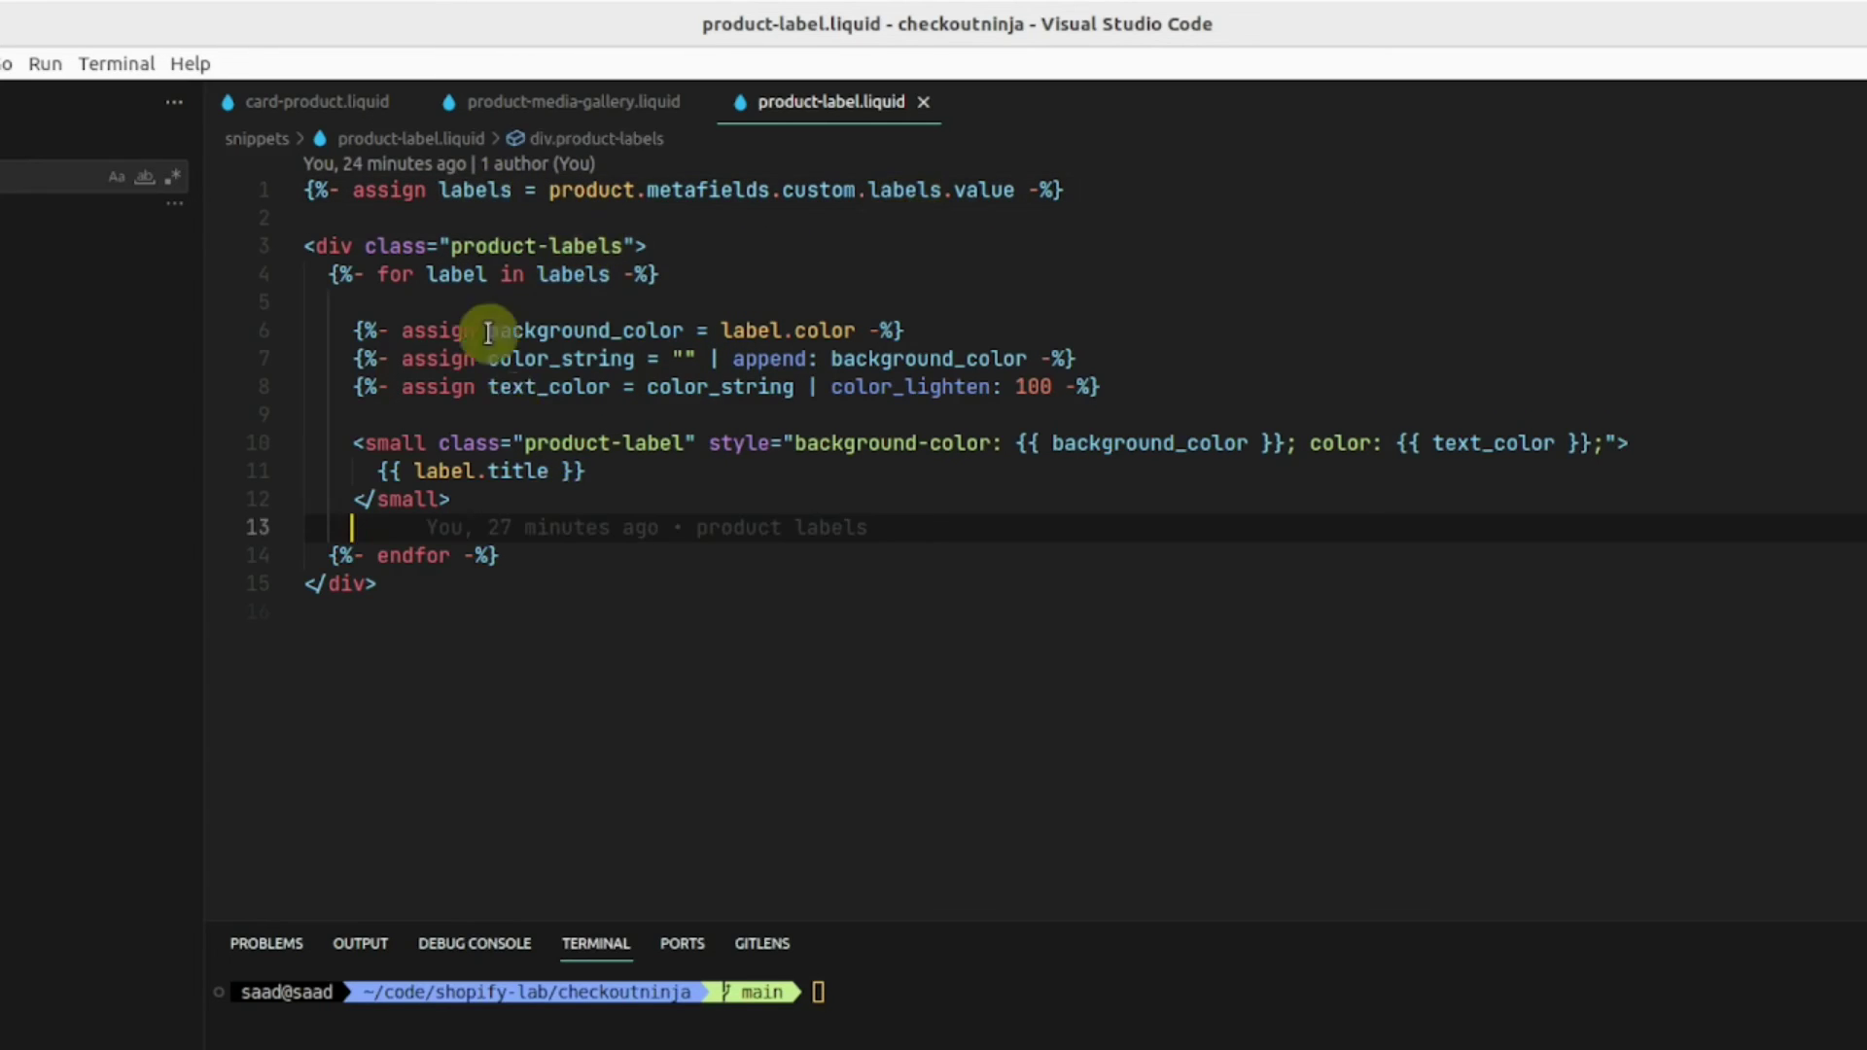
pyautogui.moveTo(686, 245); pyautogui.dragTo(239, 240)
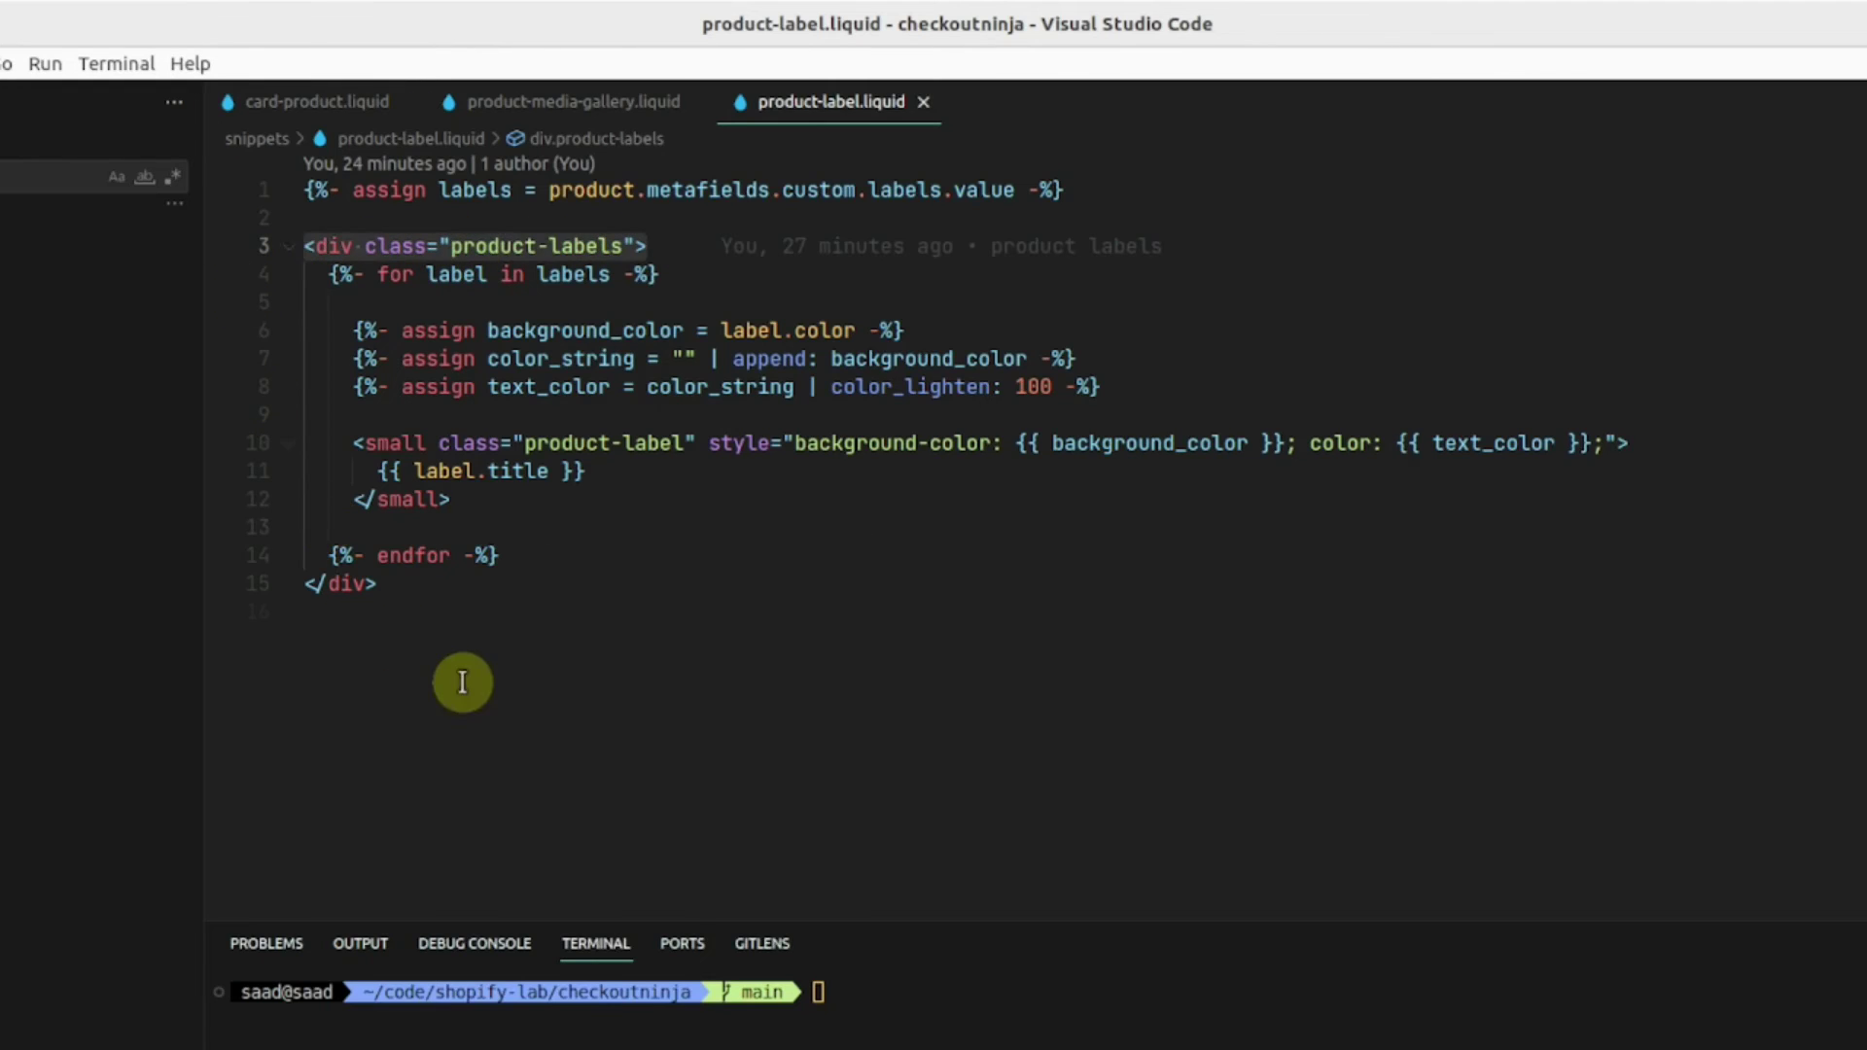
pyautogui.click(482, 583)
pyautogui.moveTo(659, 274); pyautogui.dragTo(330, 274)
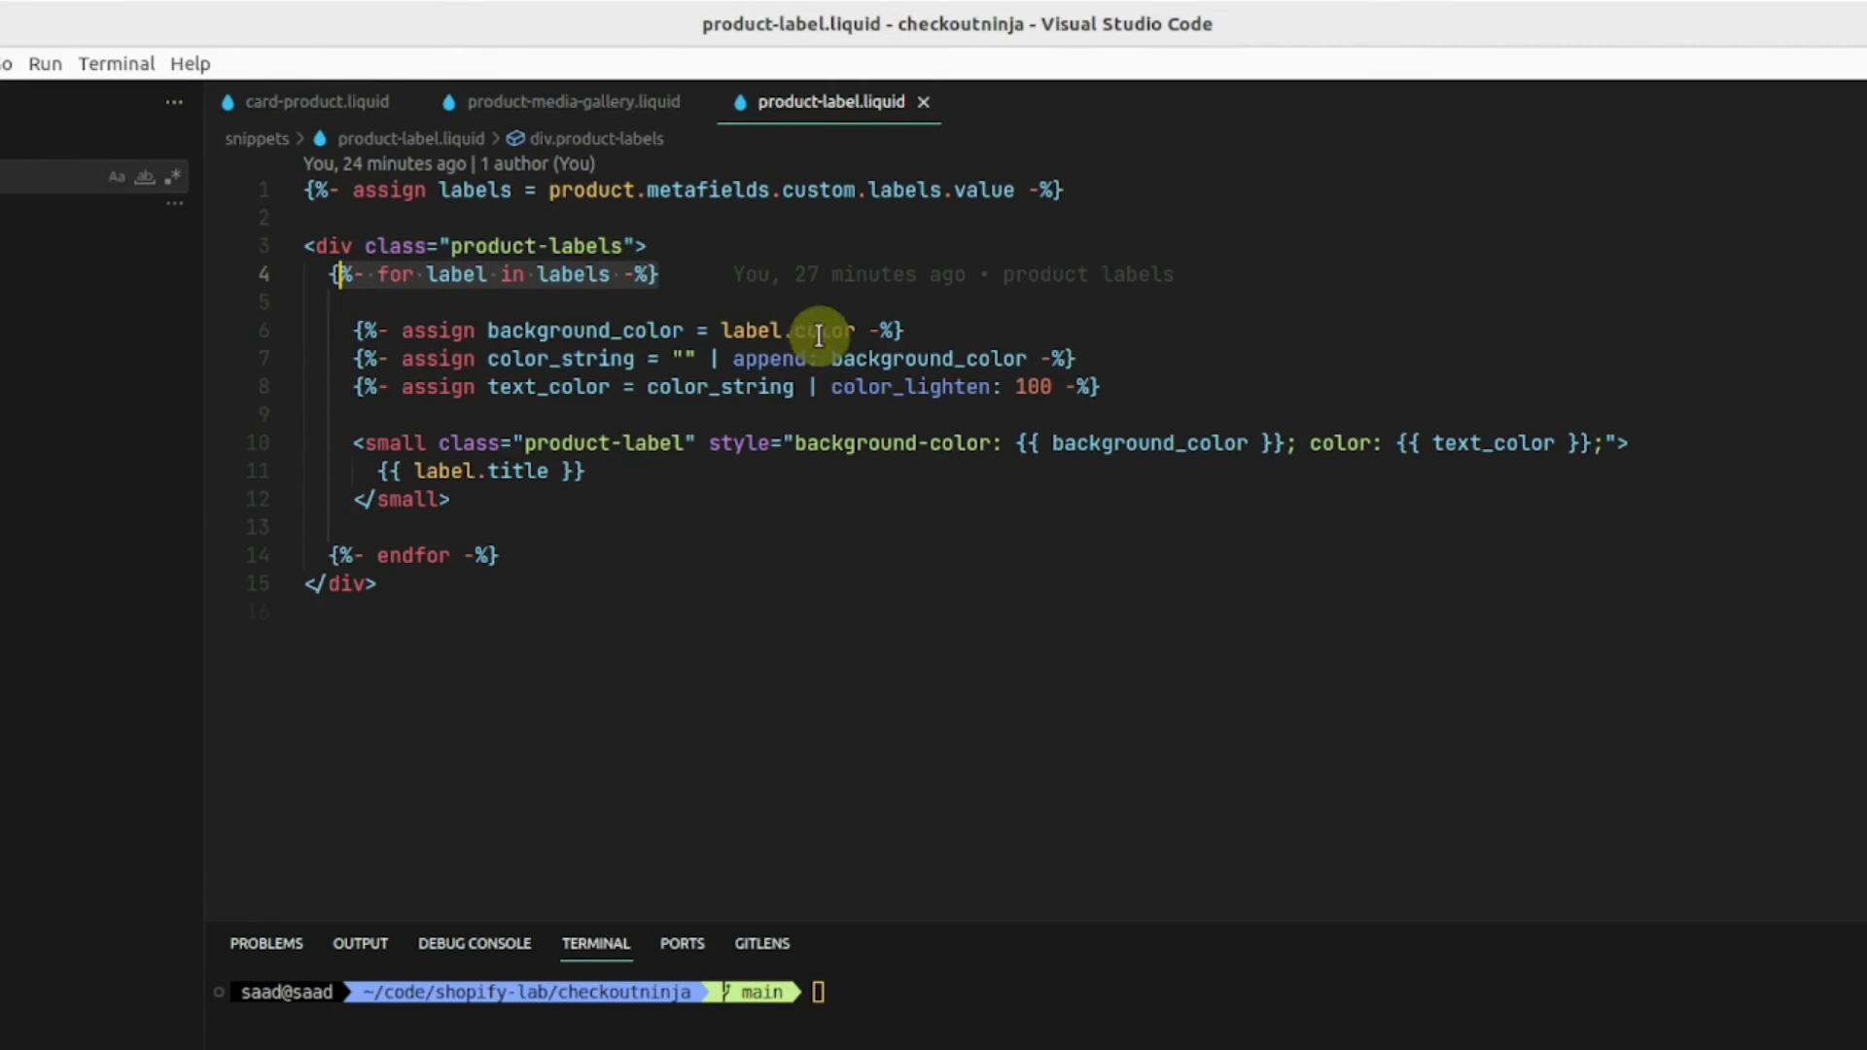
pyautogui.click(801, 331)
pyautogui.click(534, 471)
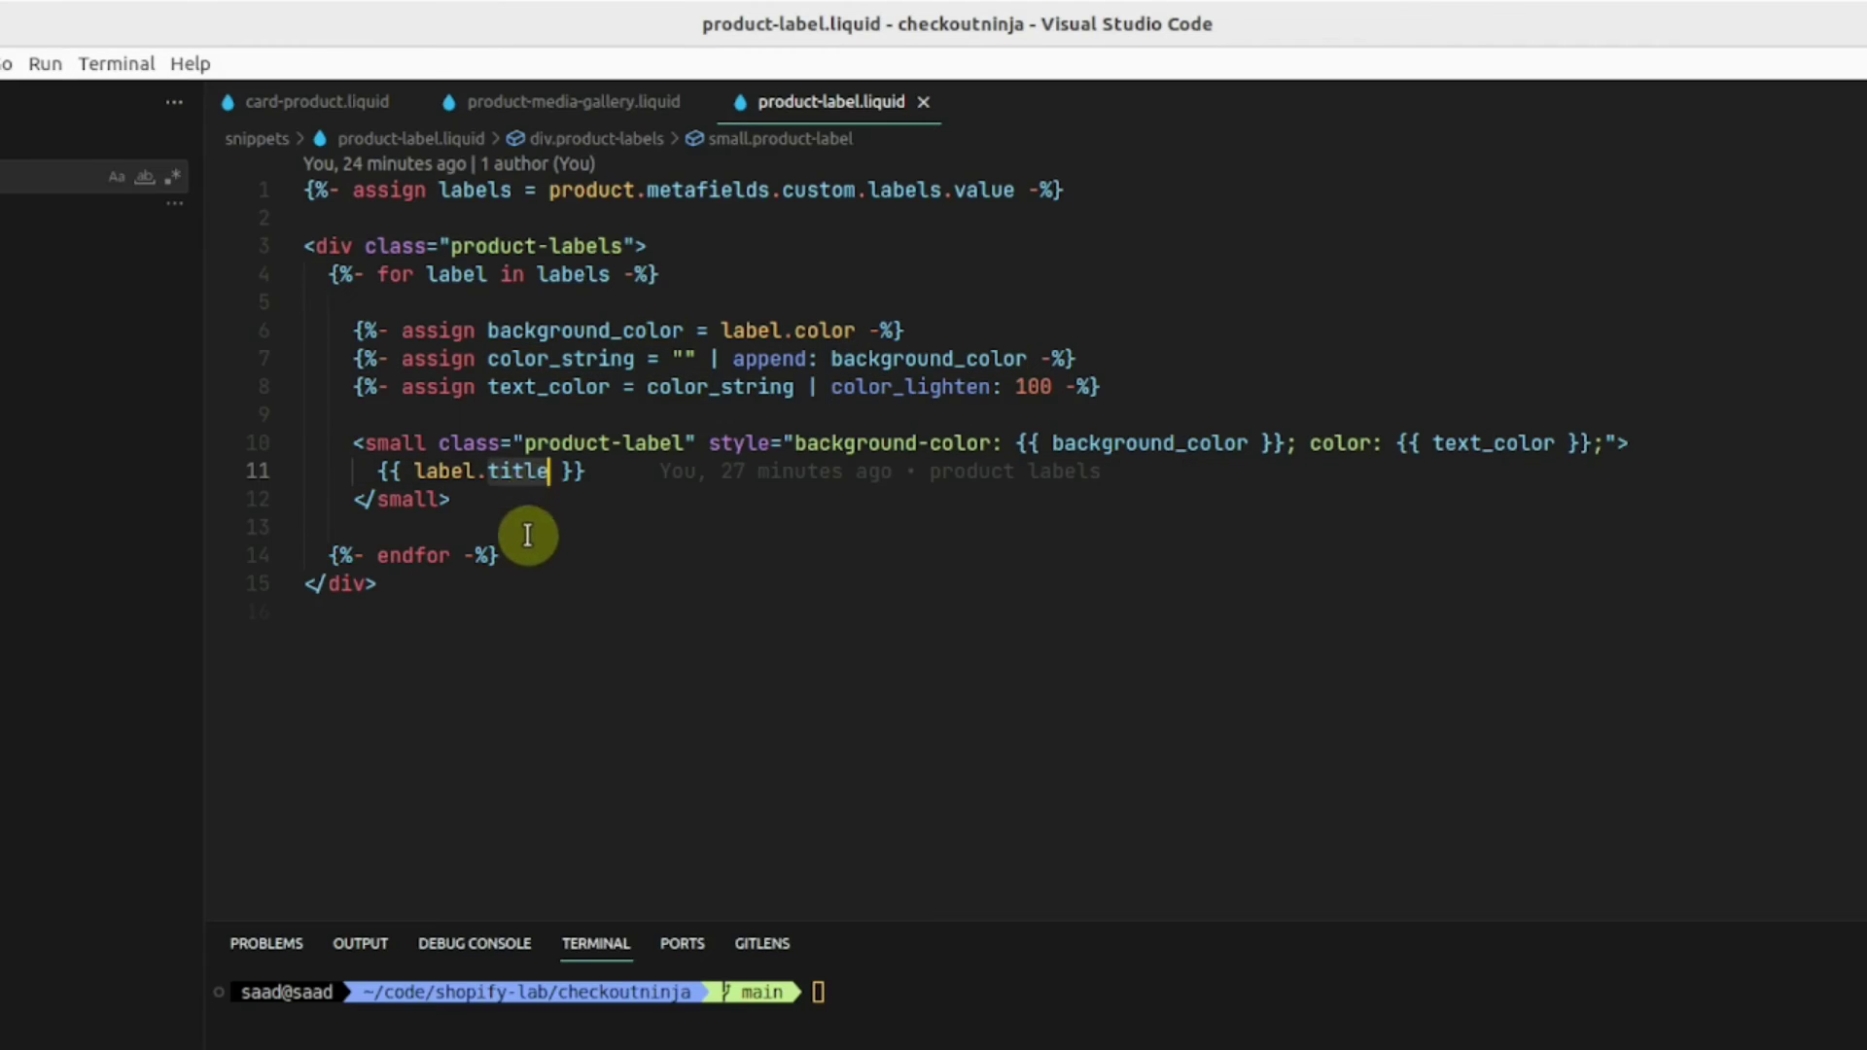
pyautogui.moveTo(454, 500); pyautogui.dragTo(326, 340)
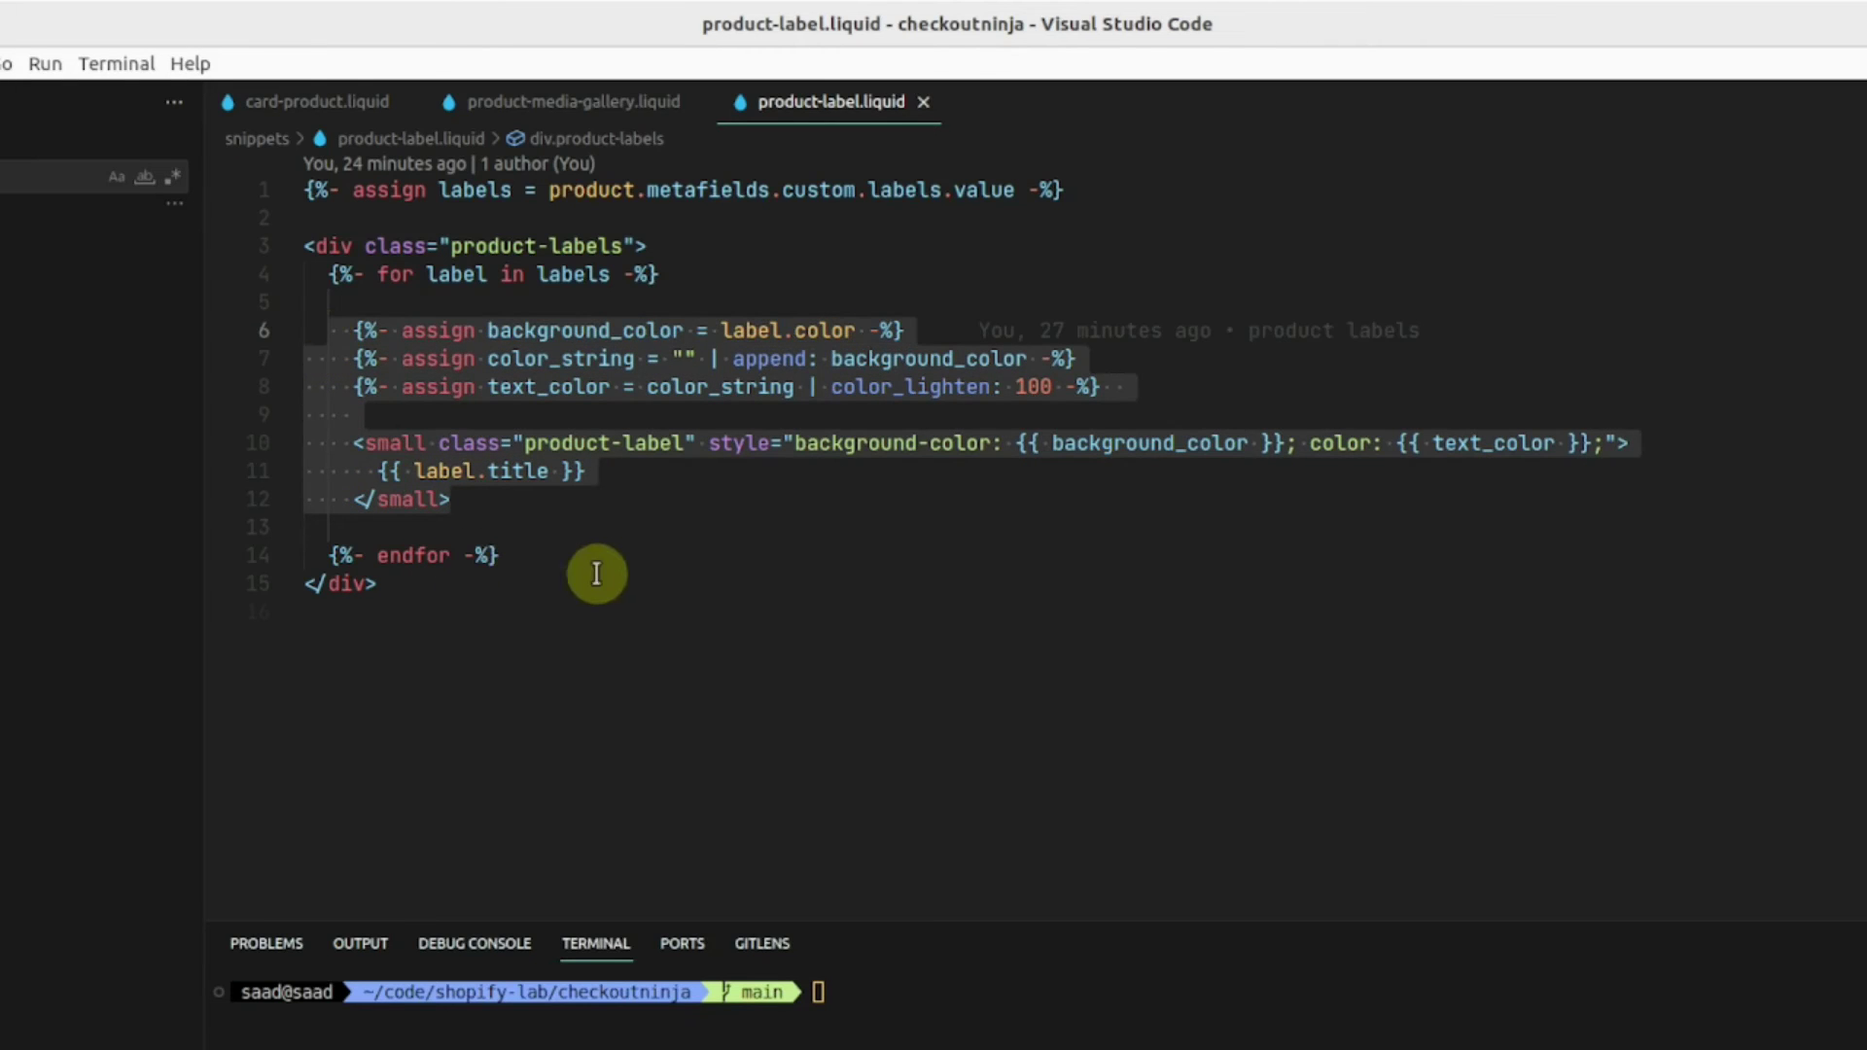
pyautogui.click(583, 103)
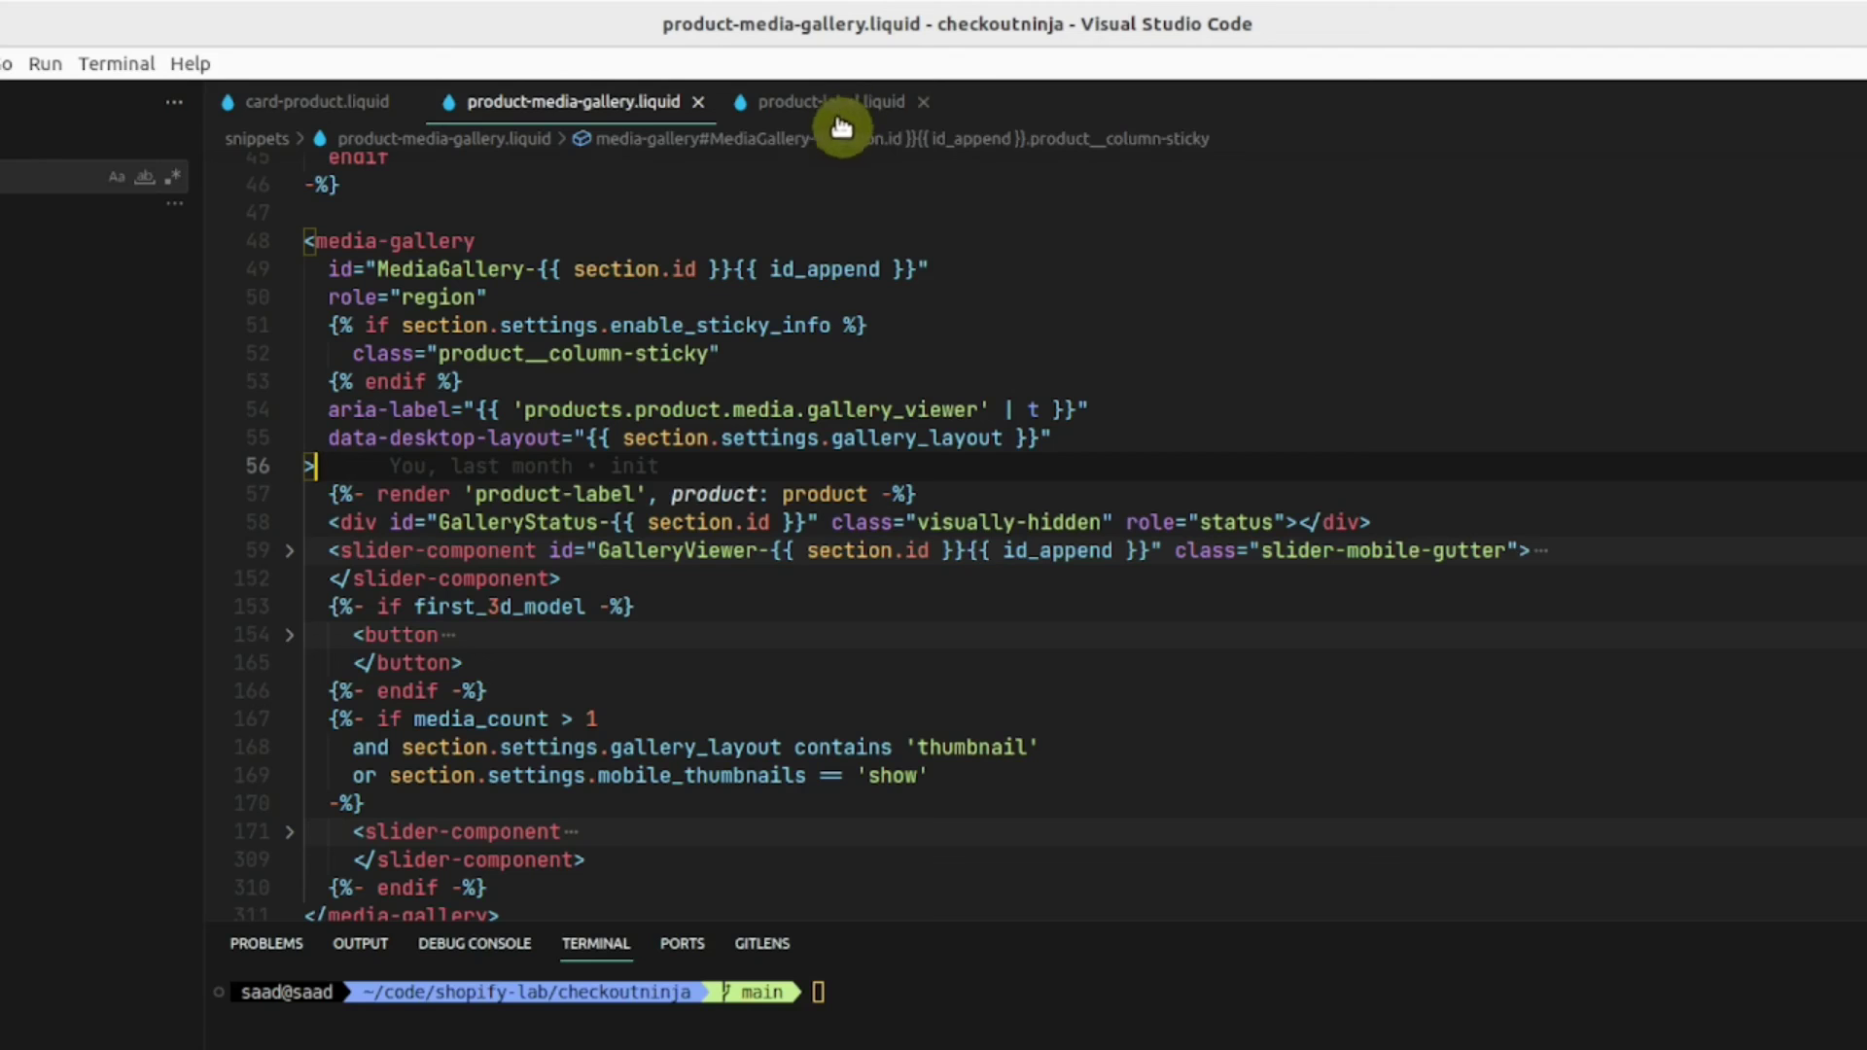
# Highlight the render 'product-label' line 57 and media-gallery tag, then switch to card-product.liquid
pyautogui.click(678, 662)
pyautogui.click(482, 240)
pyautogui.click(666, 581)
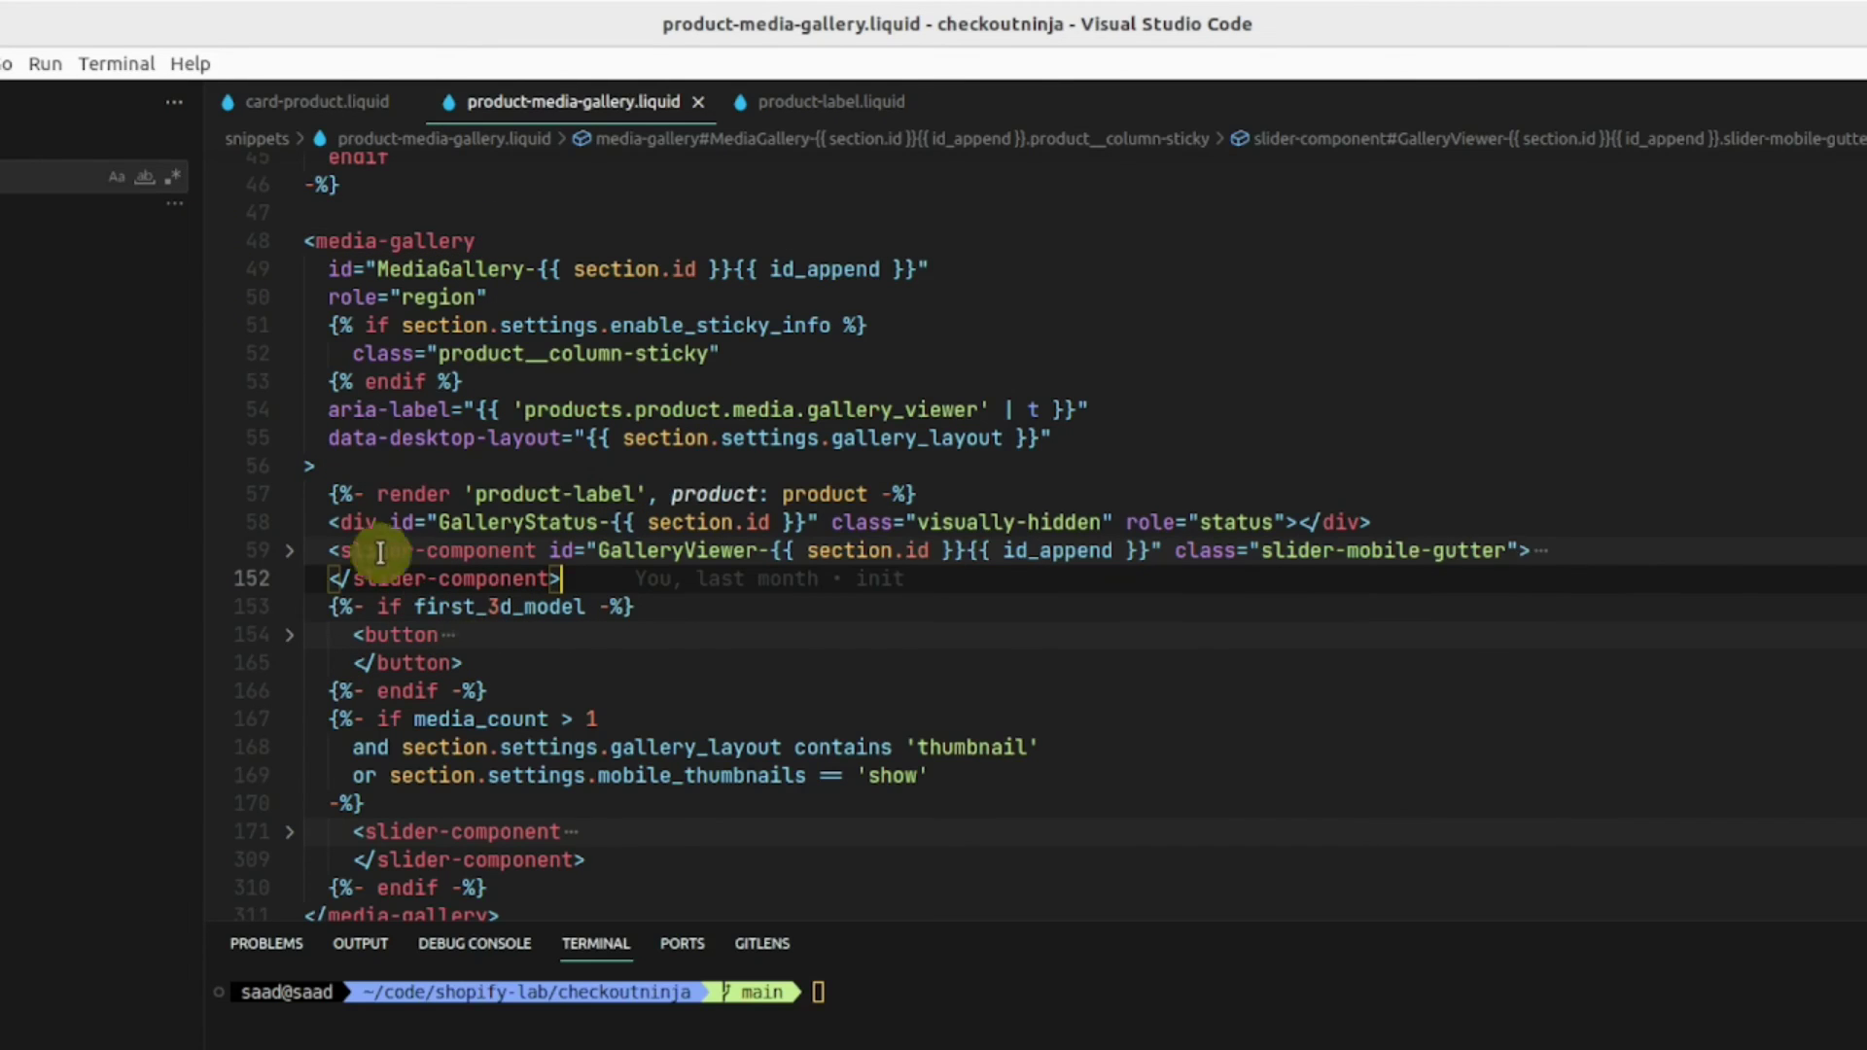
pyautogui.moveTo(333, 493); pyautogui.dragTo(914, 493)
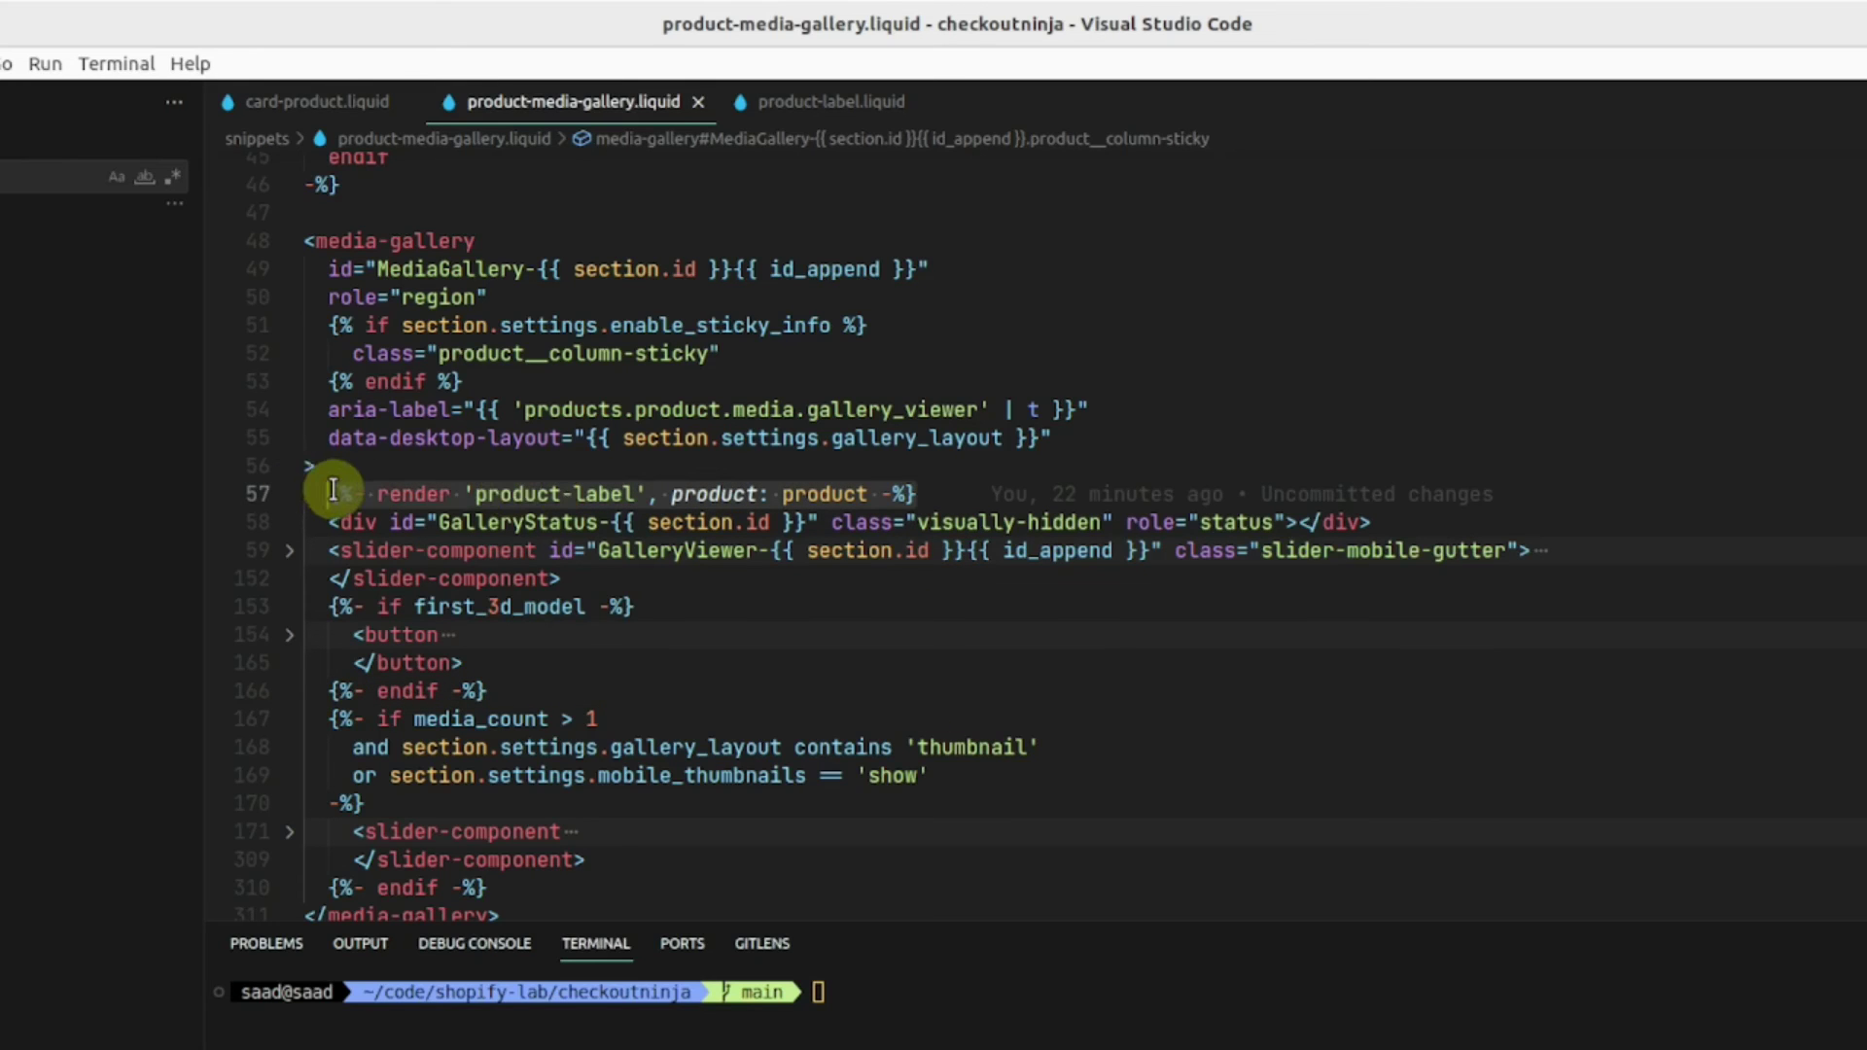
pyautogui.moveTo(476, 241); pyautogui.dragTo(315, 245)
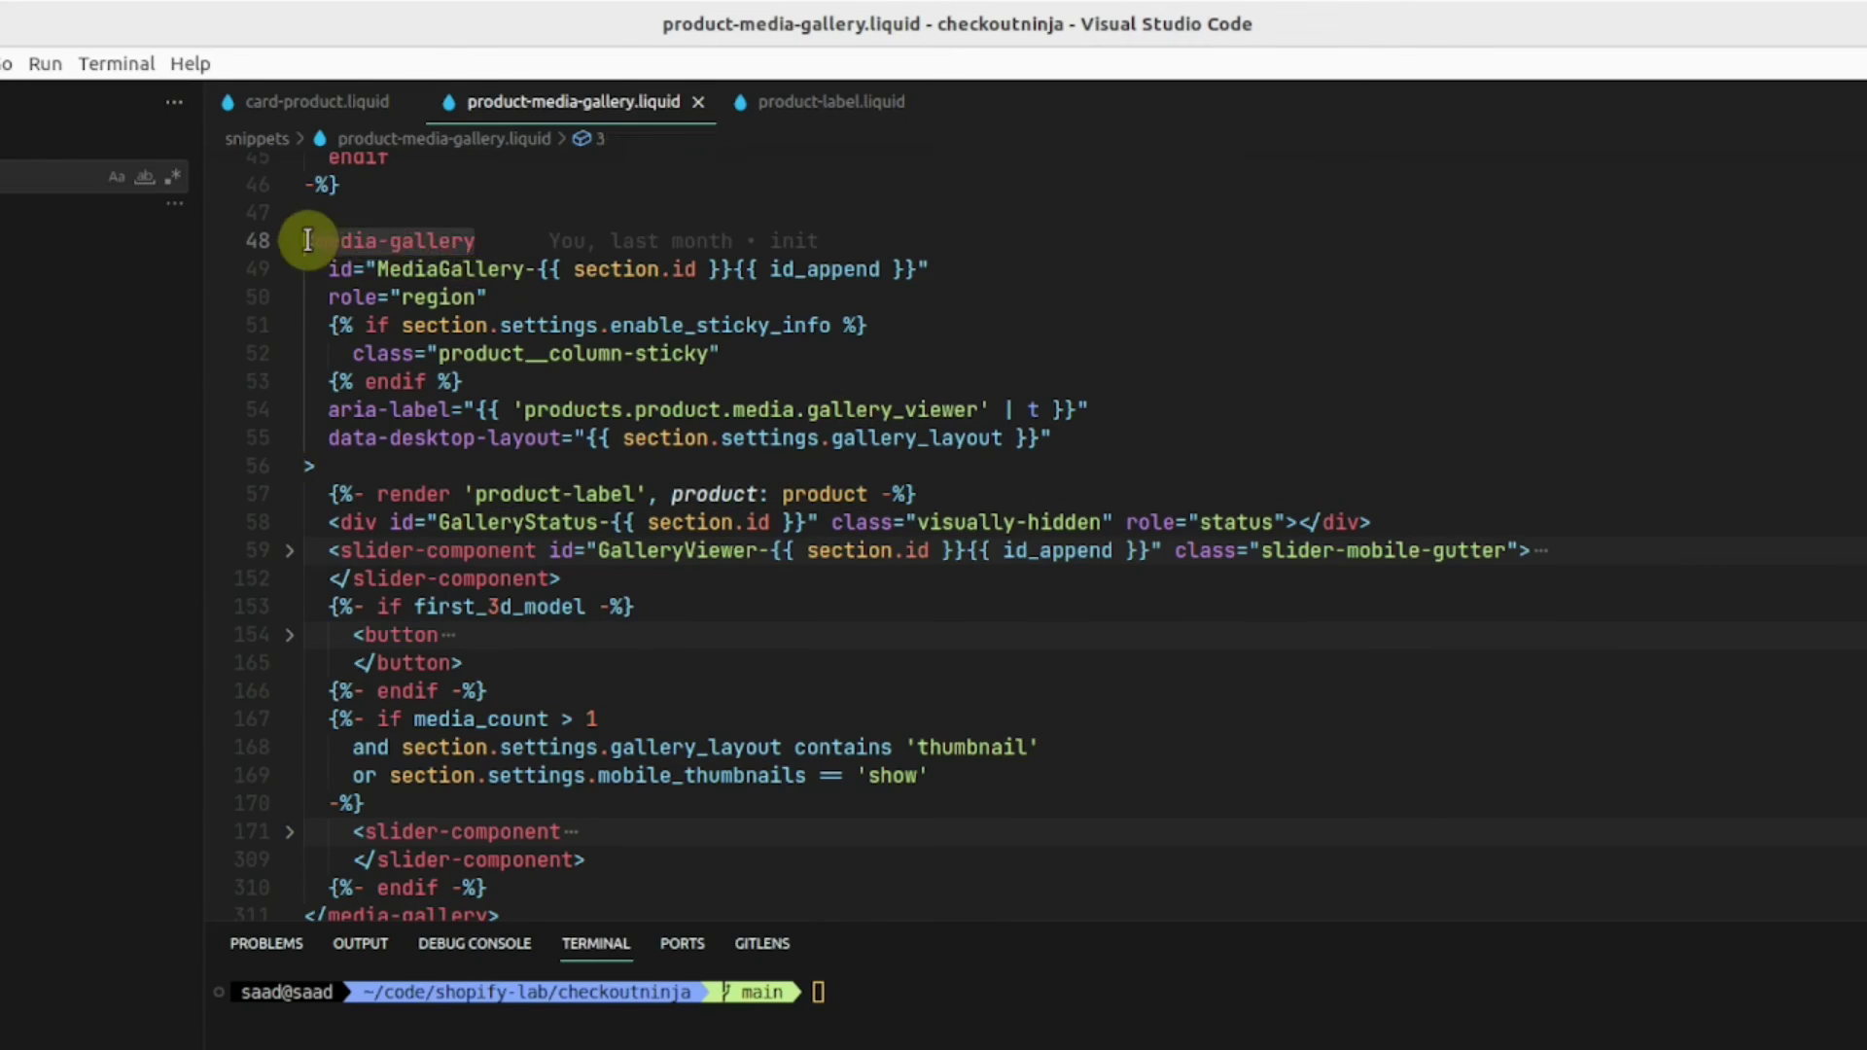
pyautogui.click(906, 578)
pyautogui.moveTo(914, 493); pyautogui.dragTo(346, 499)
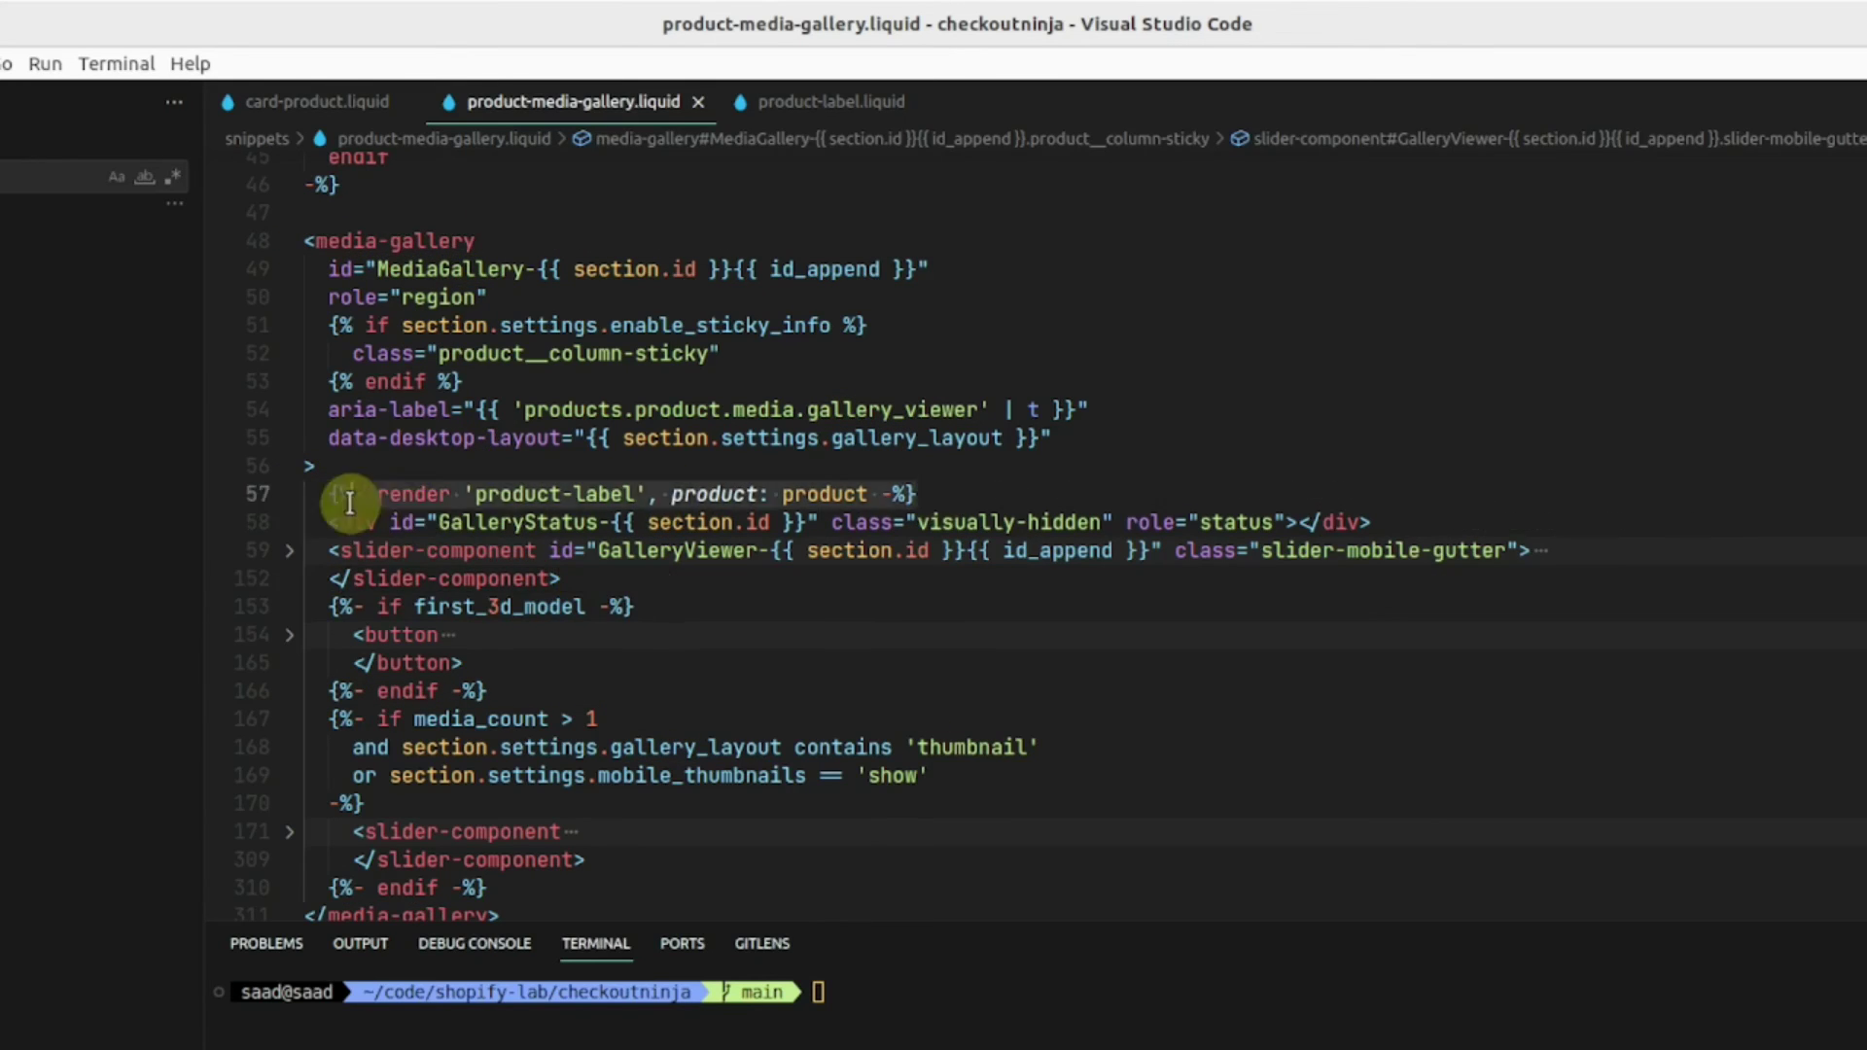
pyautogui.click(354, 635)
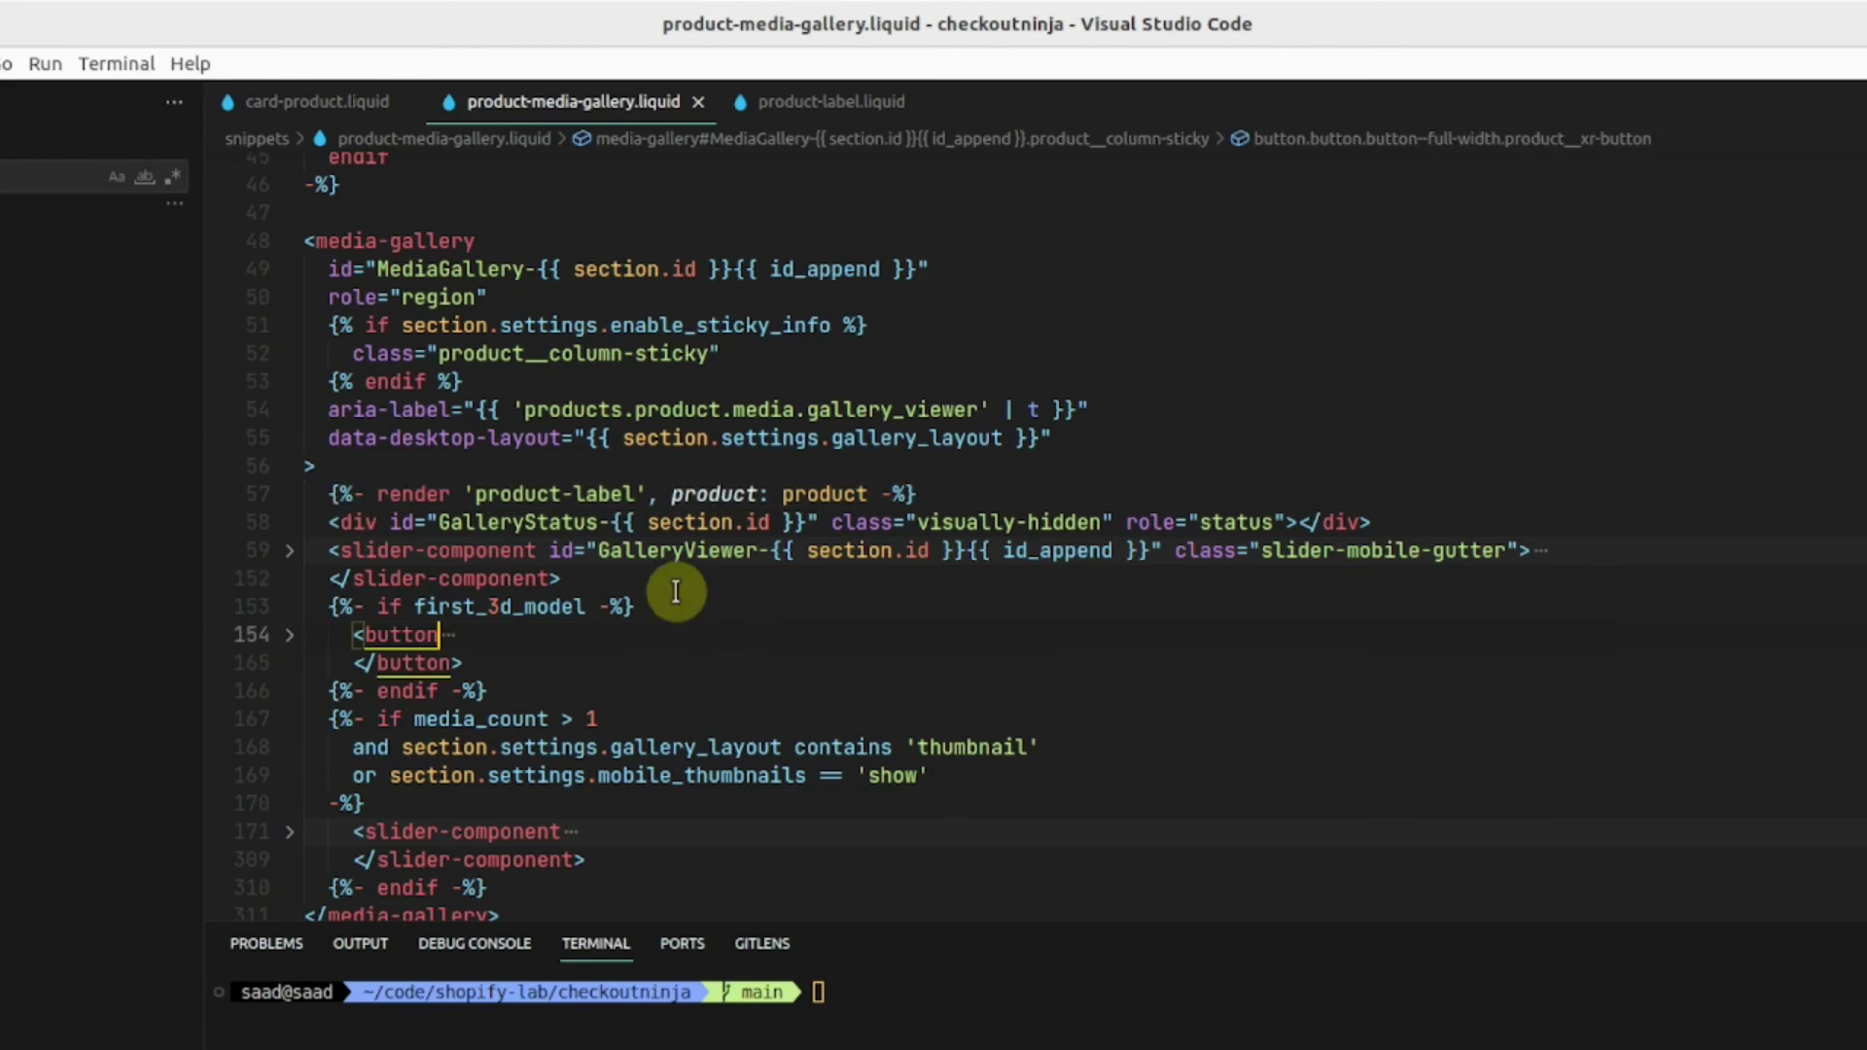
pyautogui.click(317, 101)
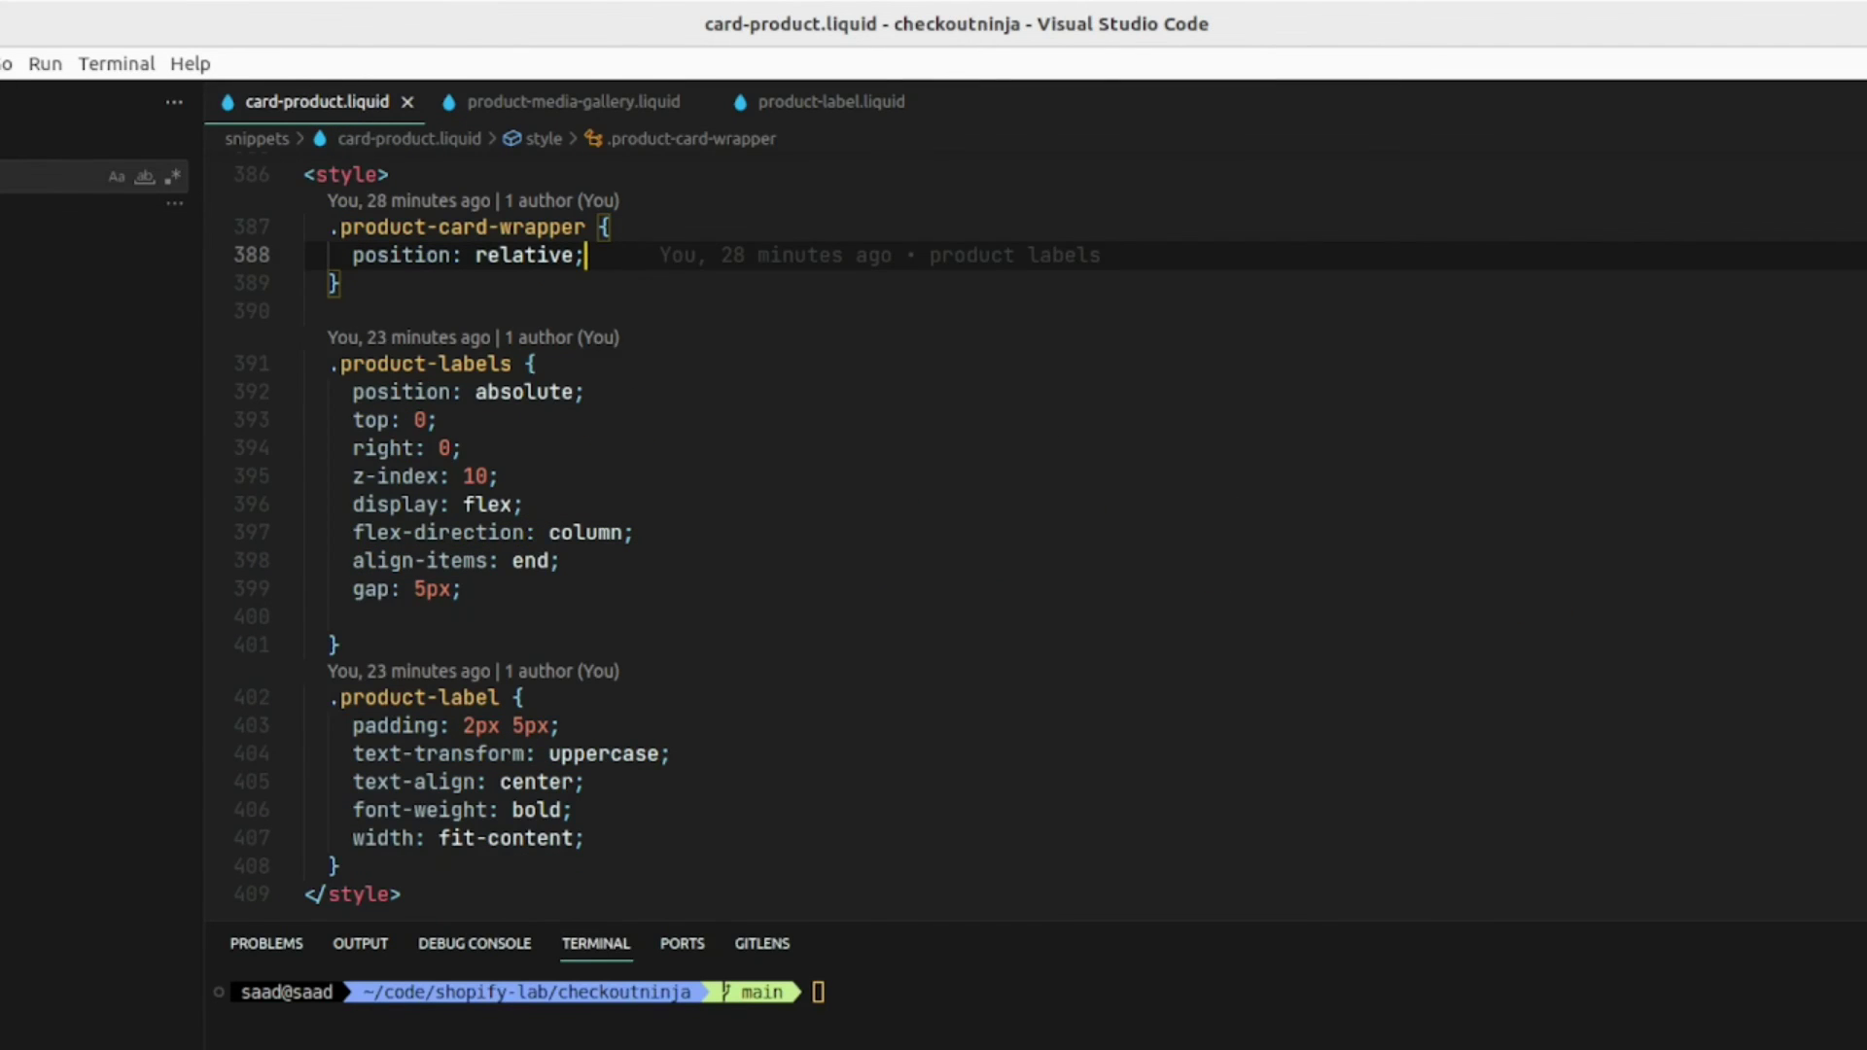
pyautogui.hotkey('ctrl', 'Home')
pyautogui.scroll(-4, 756, 500)
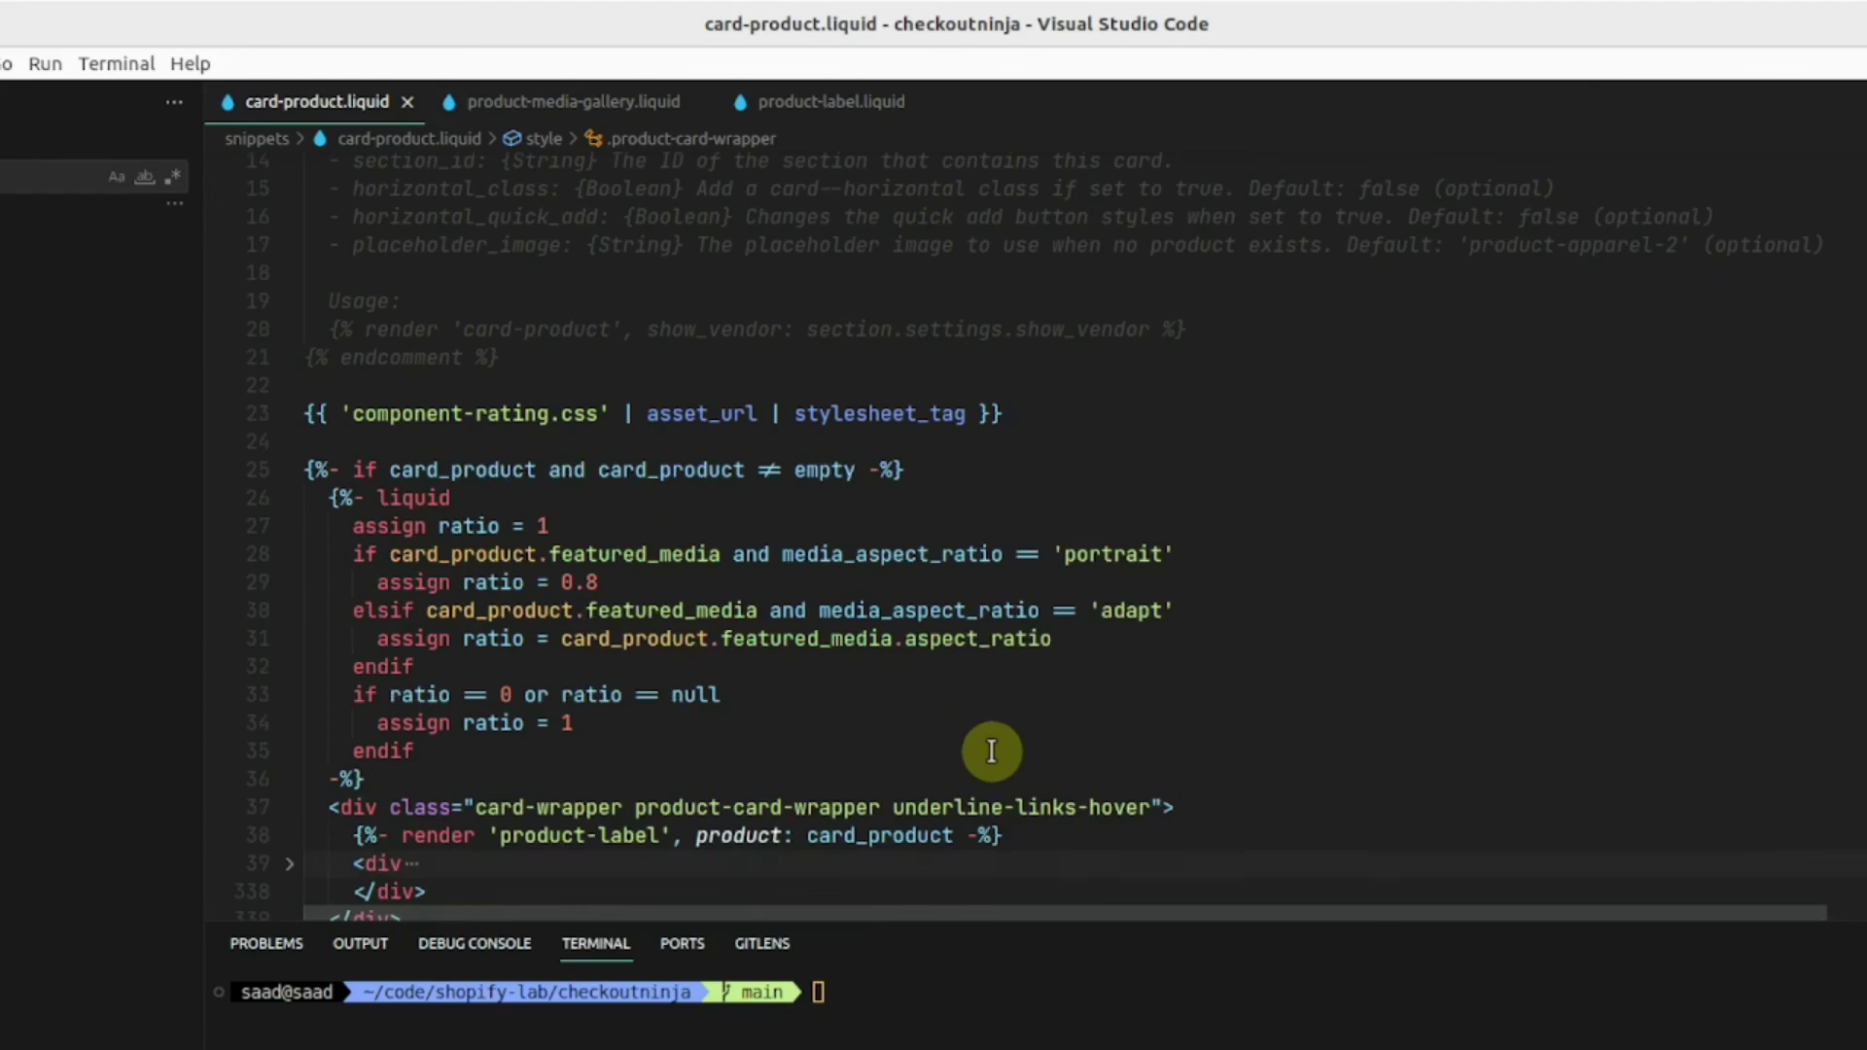
pyautogui.scroll(-2, 991, 750)
pyautogui.click(654, 708)
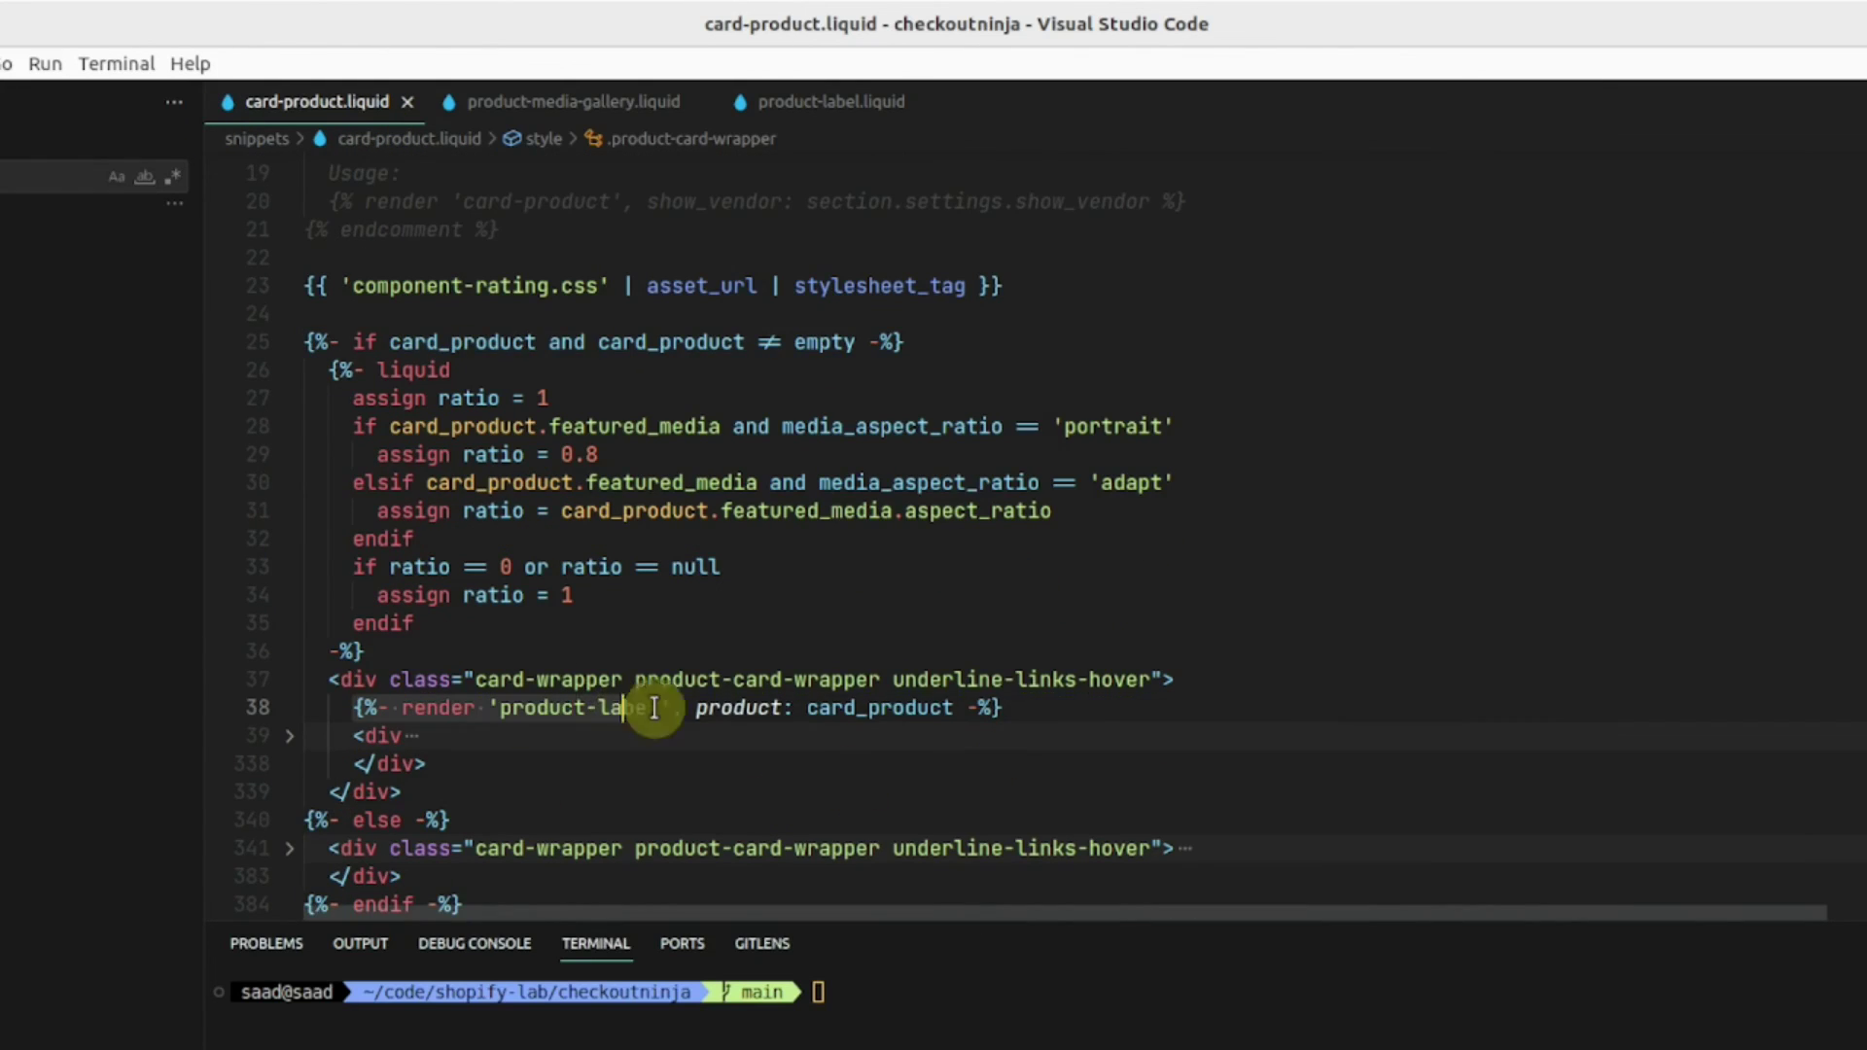
pyautogui.click(653, 707)
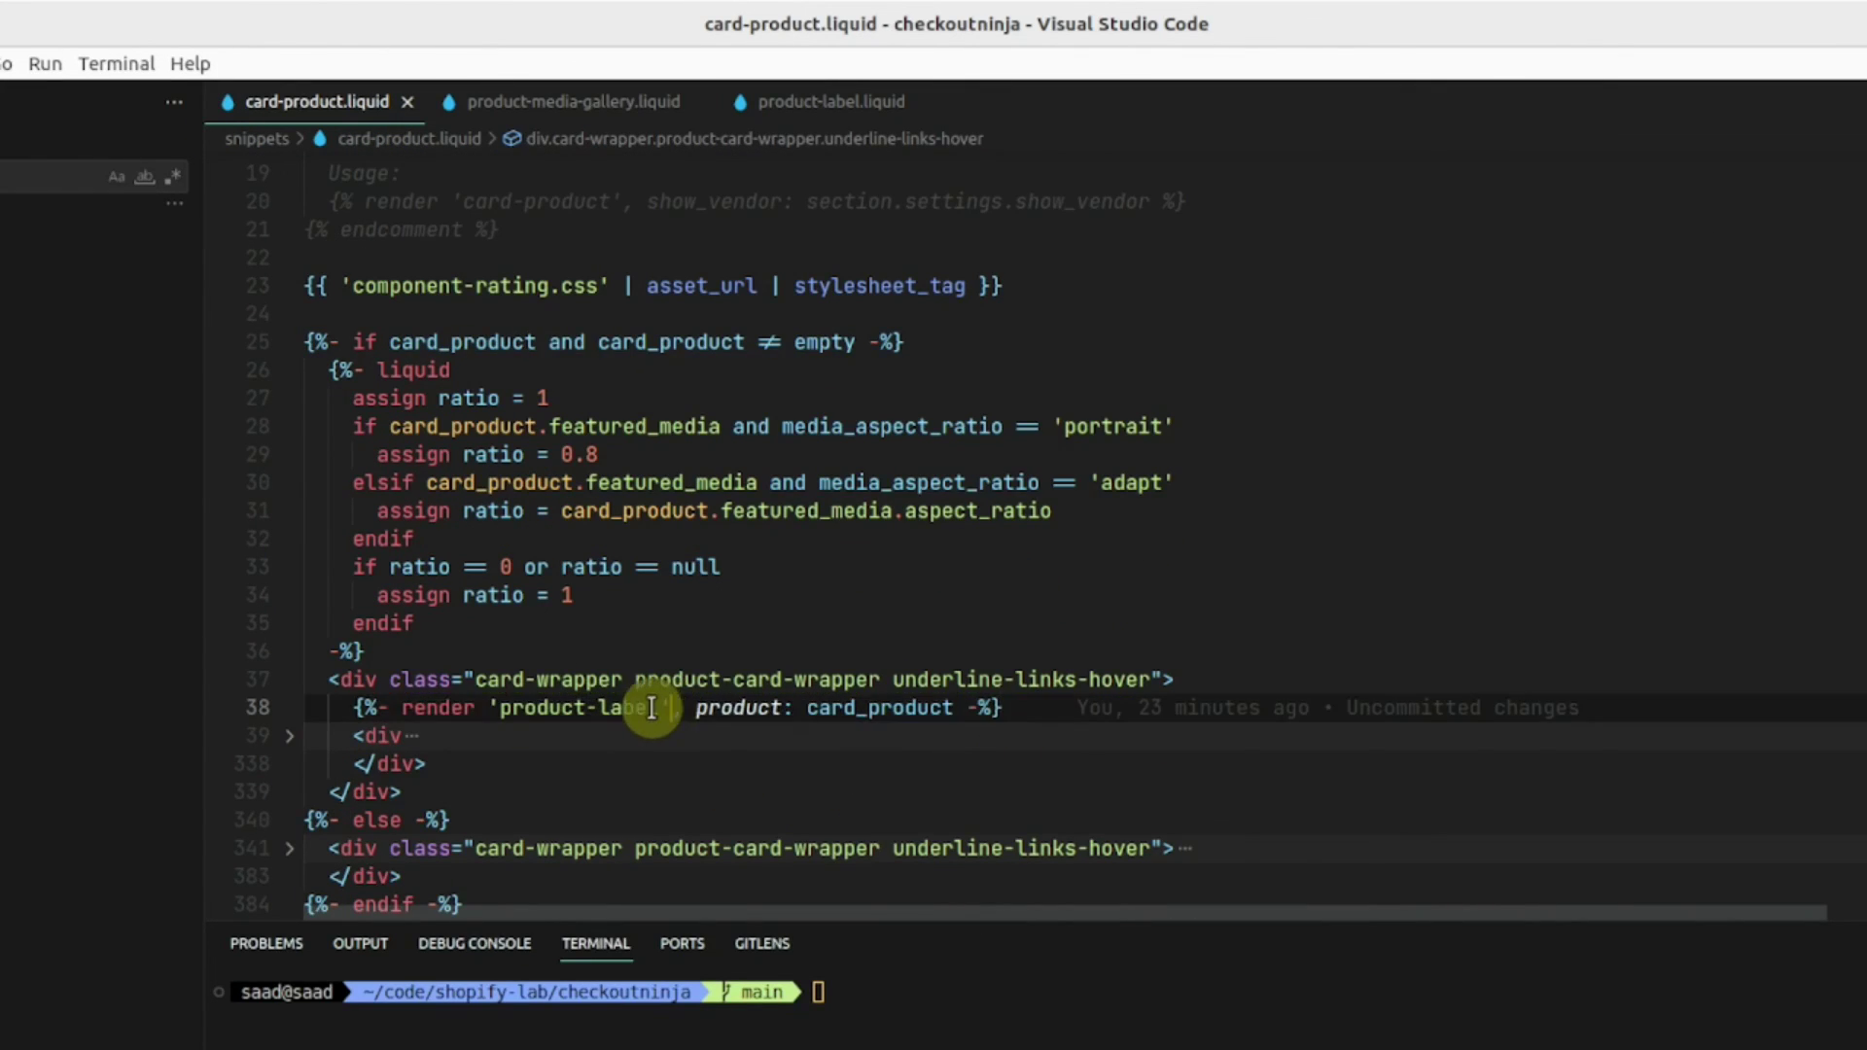
pyautogui.scroll(-2, 696, 755)
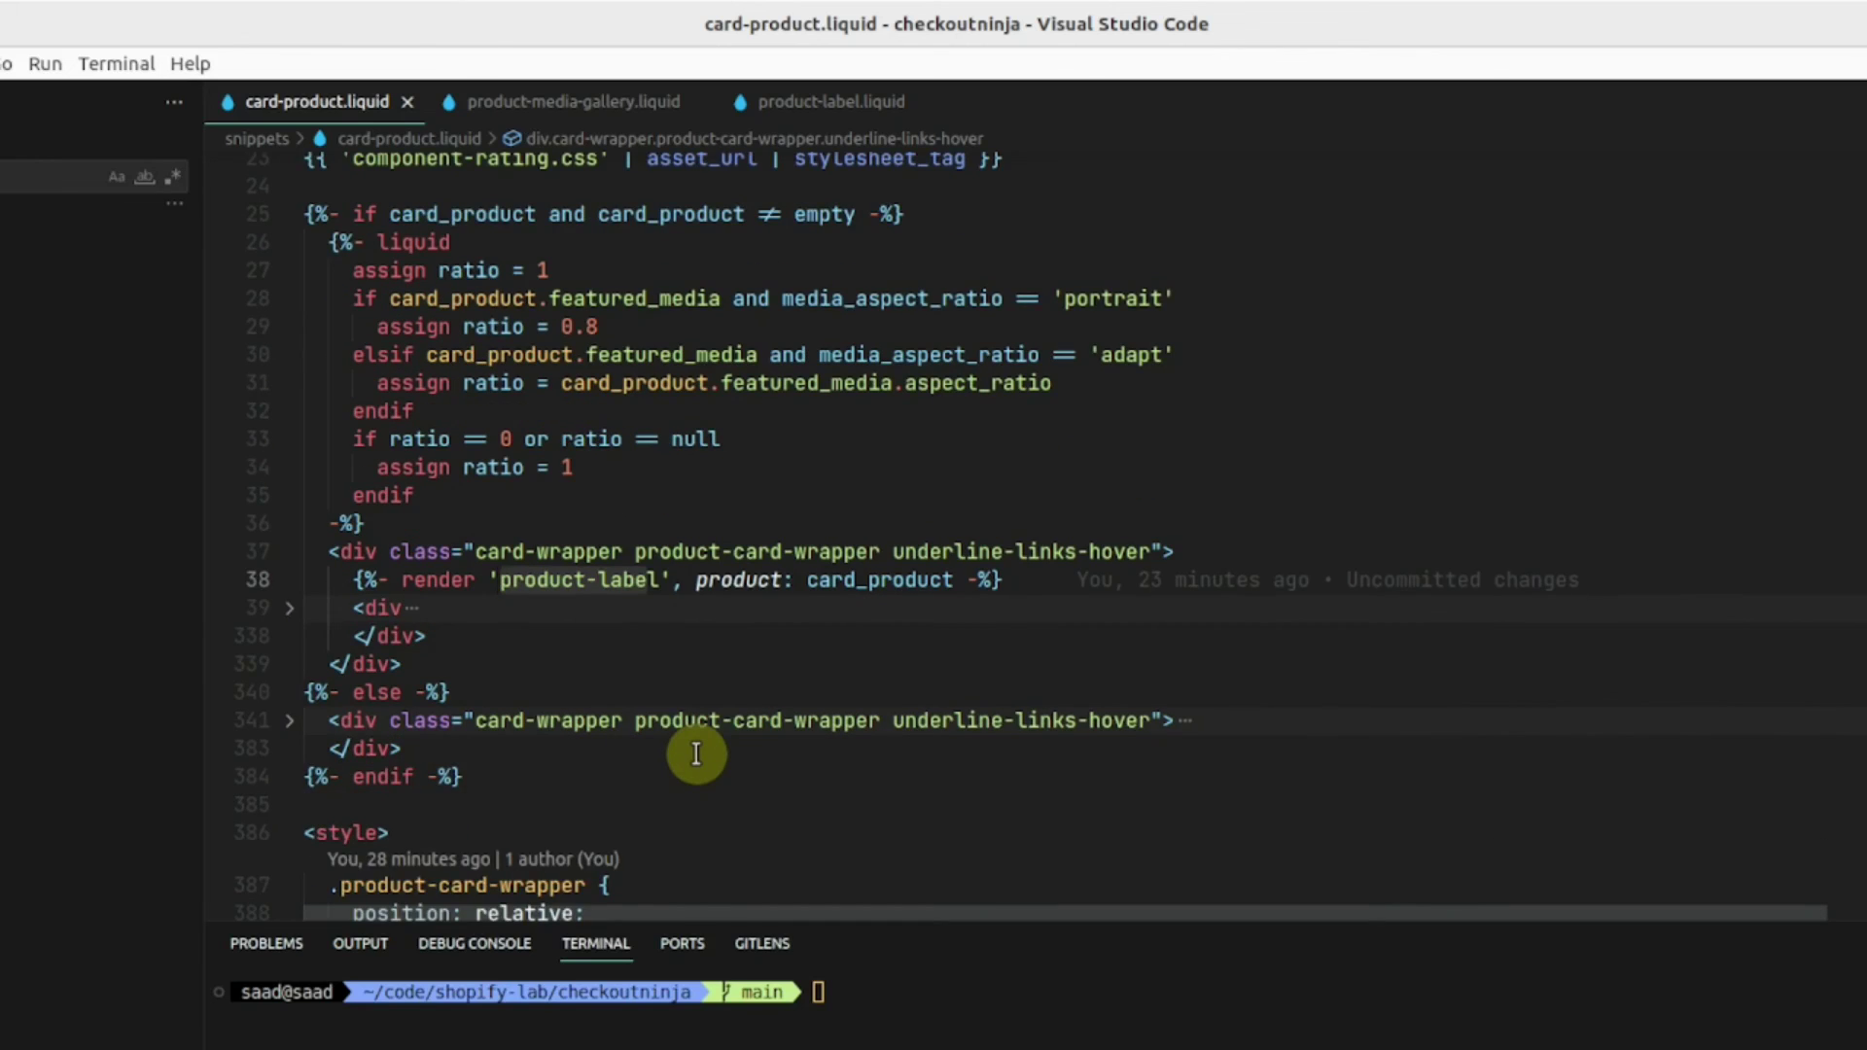
pyautogui.scroll(-2, 696, 754)
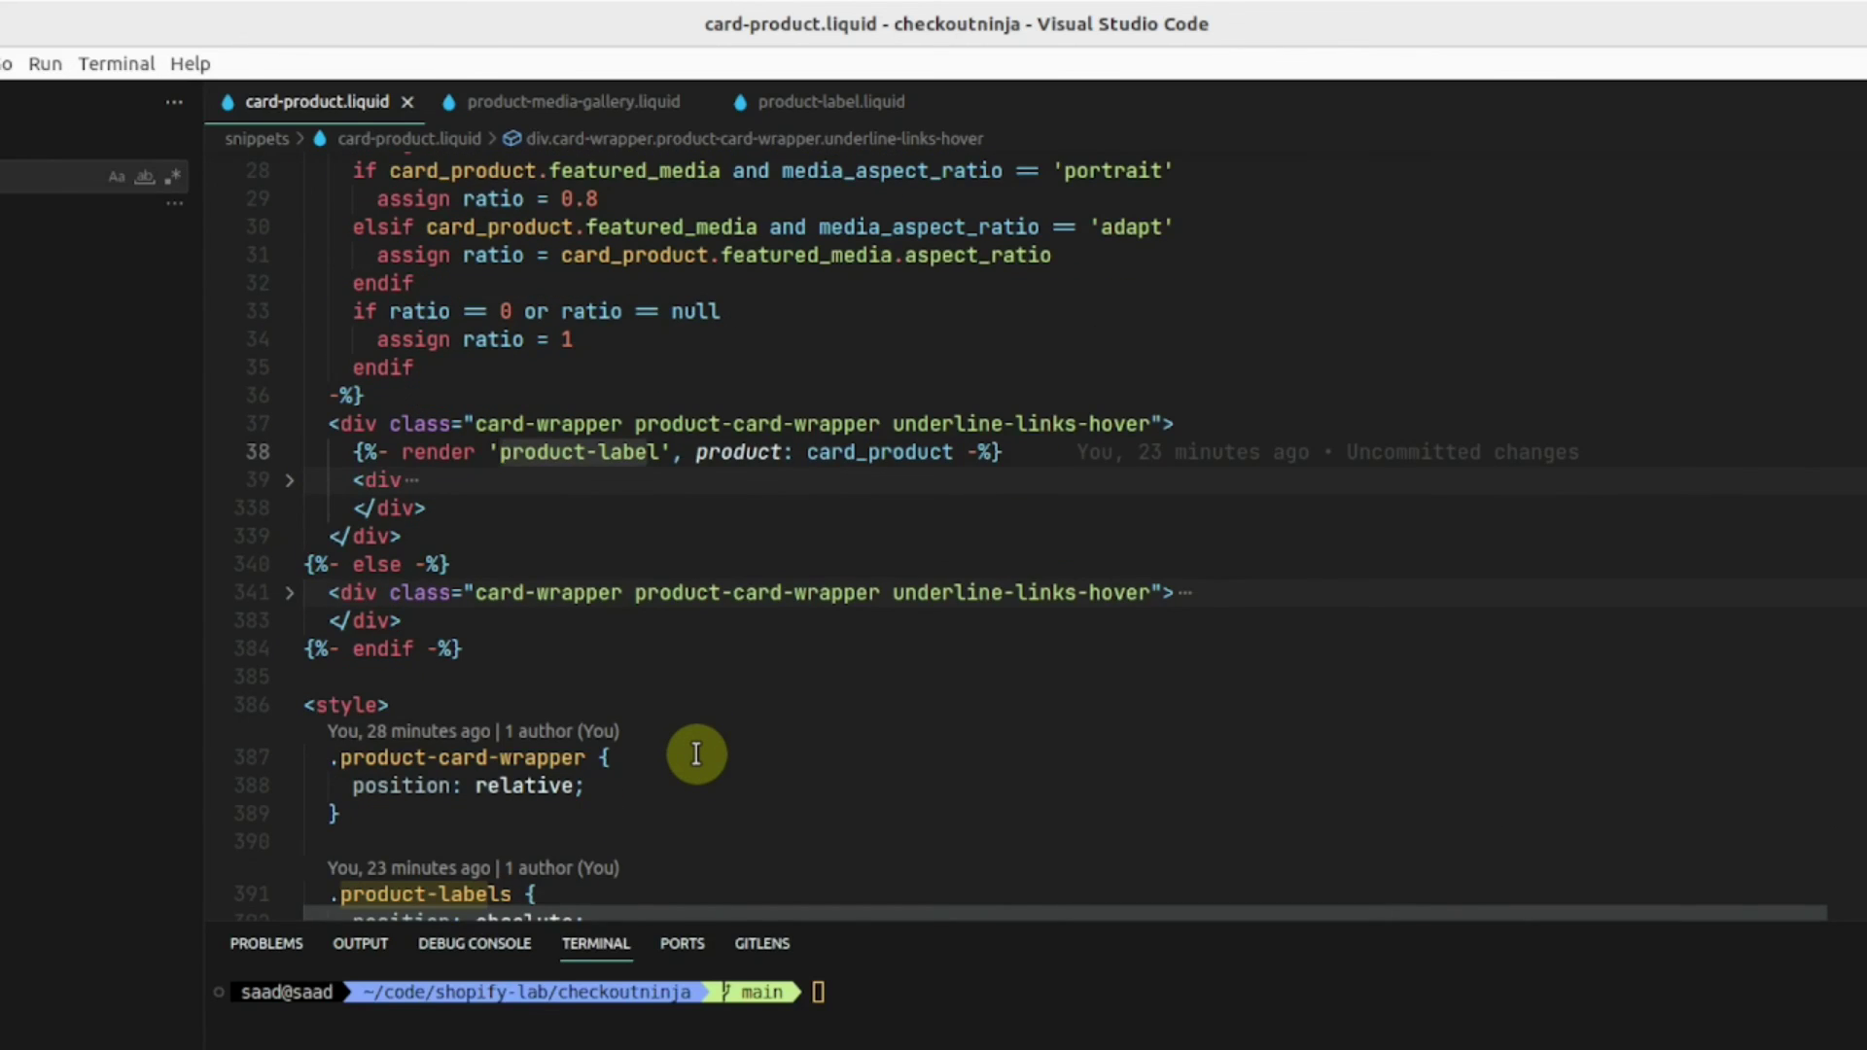
pyautogui.scroll(-5, 695, 755)
pyautogui.scroll(-3, 696, 755)
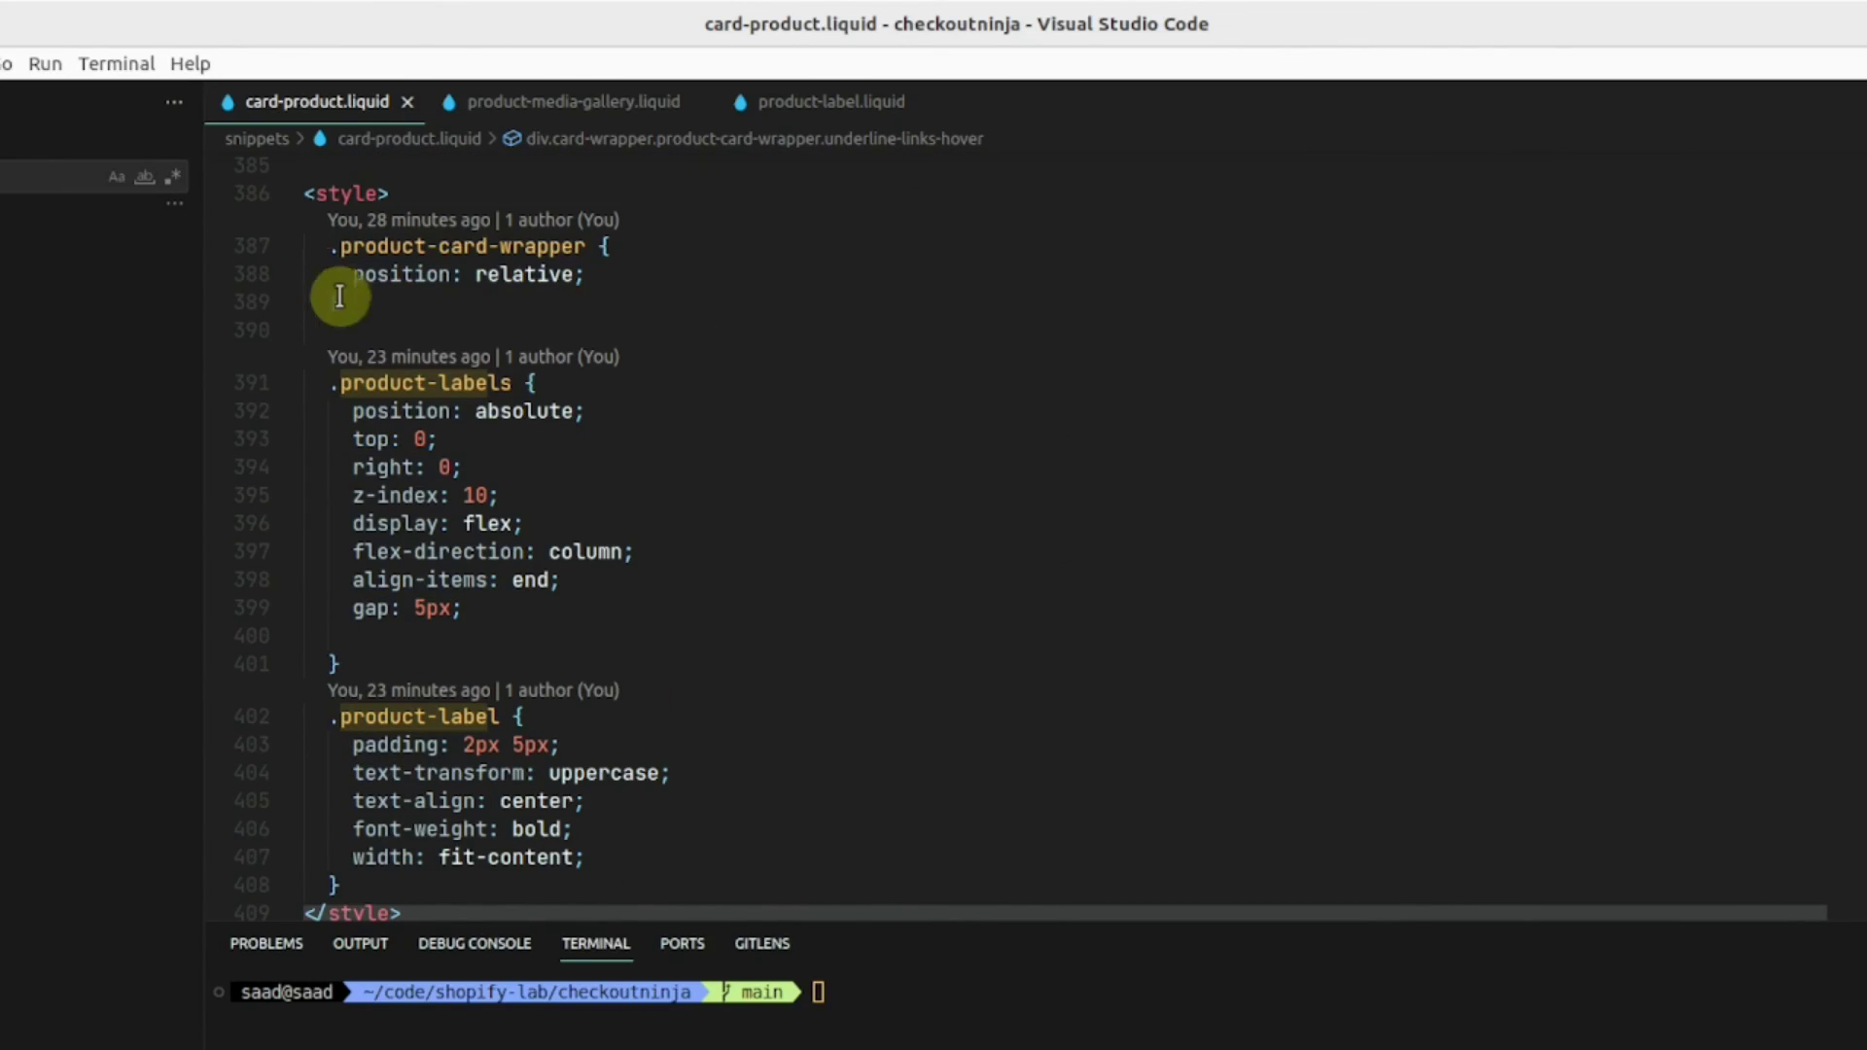
pyautogui.moveTo(330, 245); pyautogui.dragTo(341, 301)
pyautogui.click(521, 829)
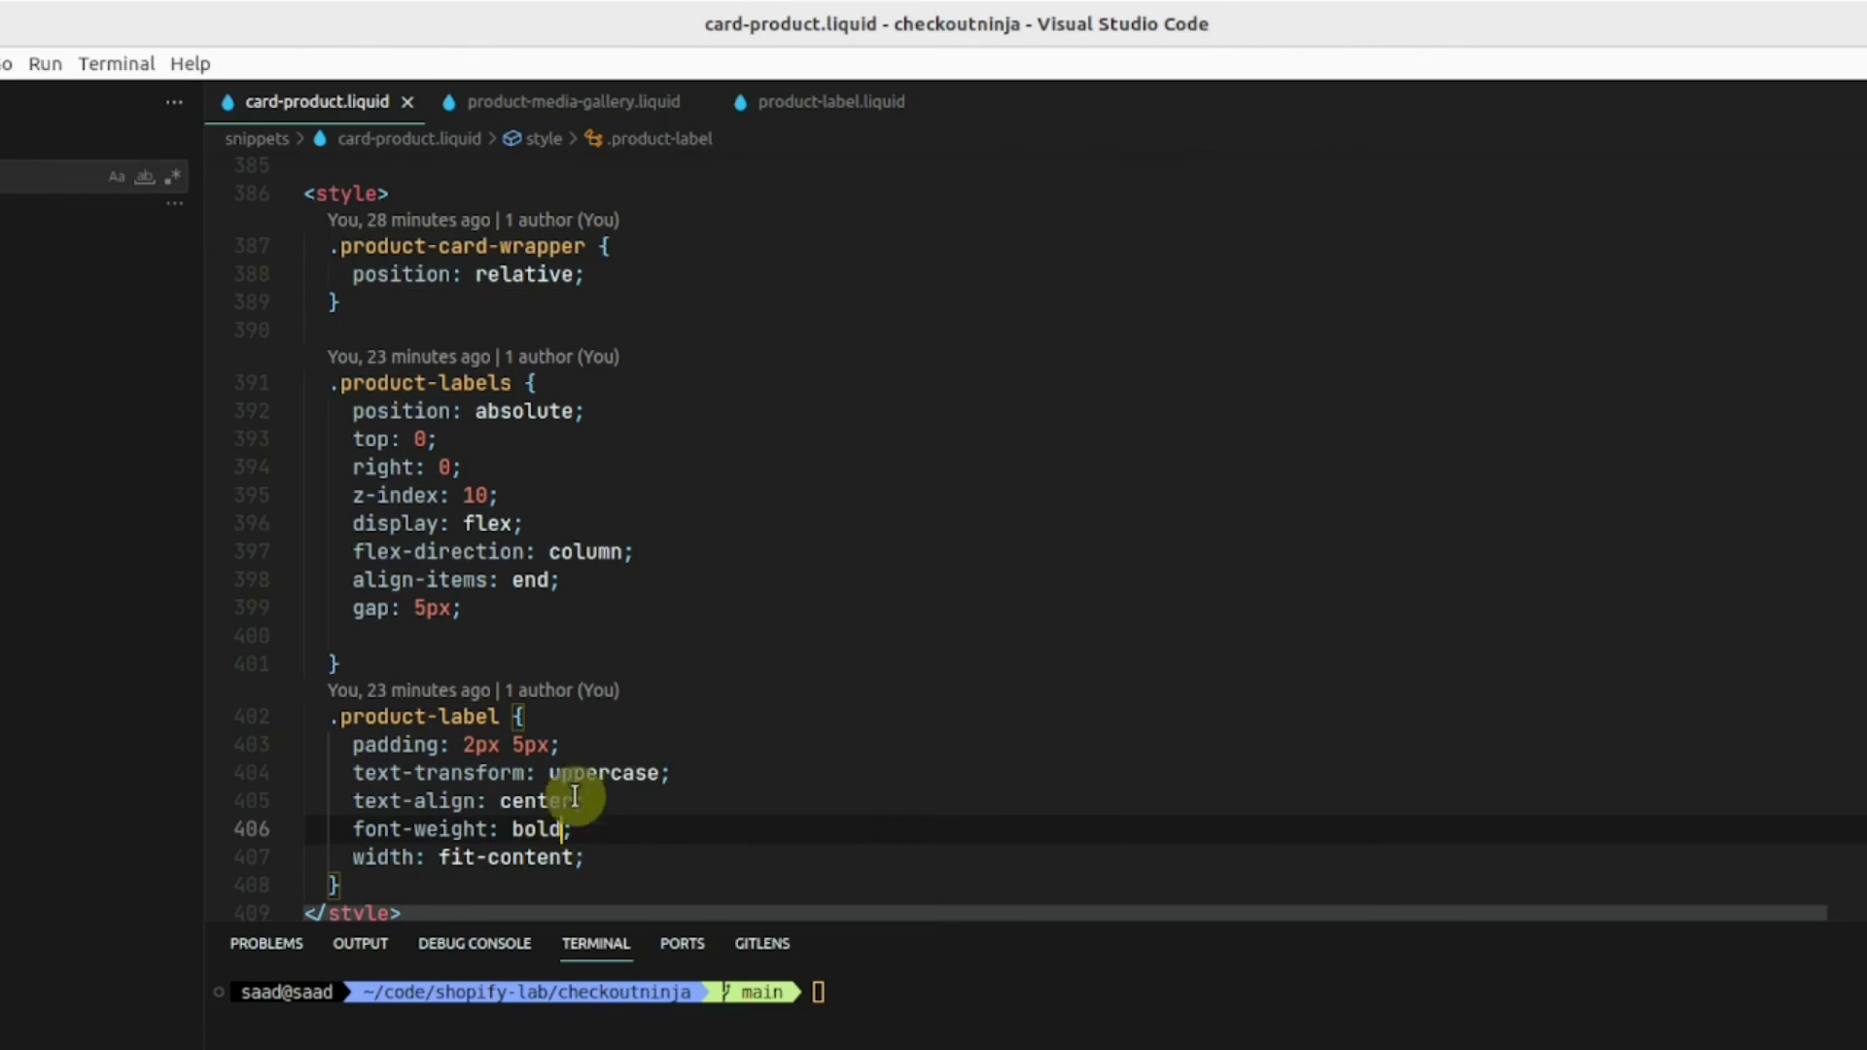